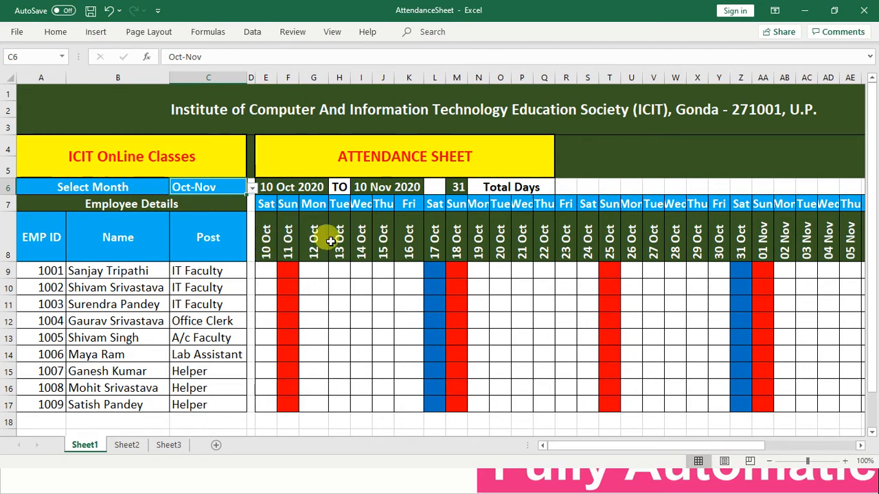
Step: Examine the Oct-Nov attendance sheet's date columns through 10 Nov and back to the employee details
left_click(799, 241)
key("Right")
key("Right")
key("Right")
key("Right")
key("Right")
key("Right")
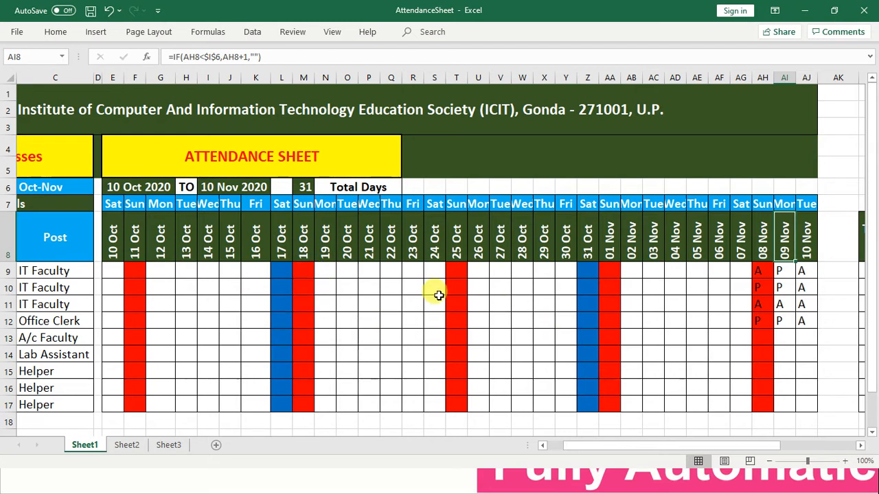
key("Left")
key("Left")
key("Left")
key("Left")
key("Left")
key("Left")
key("Left")
key("Left")
key("Left")
key("Left")
key("Left")
key("Left")
key("Left")
key("Left")
key("Left")
key("Left")
key("Left")
key("Left")
key("Left")
key("Left")
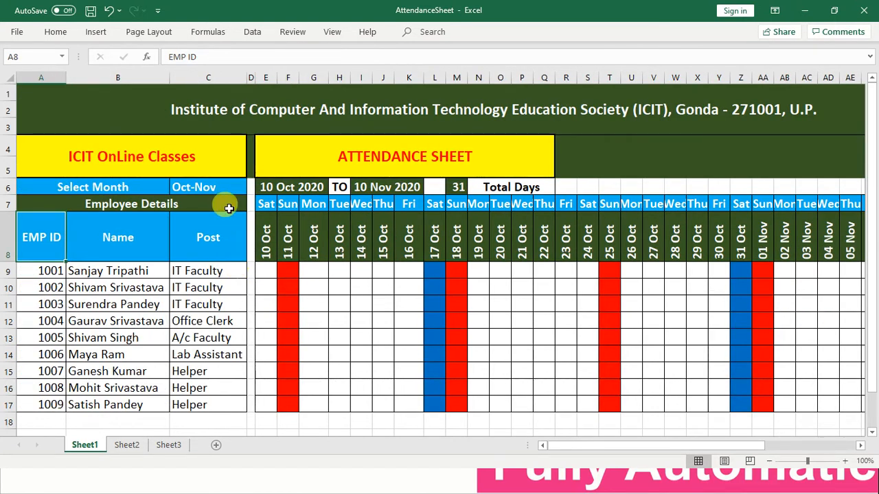
Step: Change the selected month in cell C6 of the attendance sheet to Jul-Aug
left_click(228, 186)
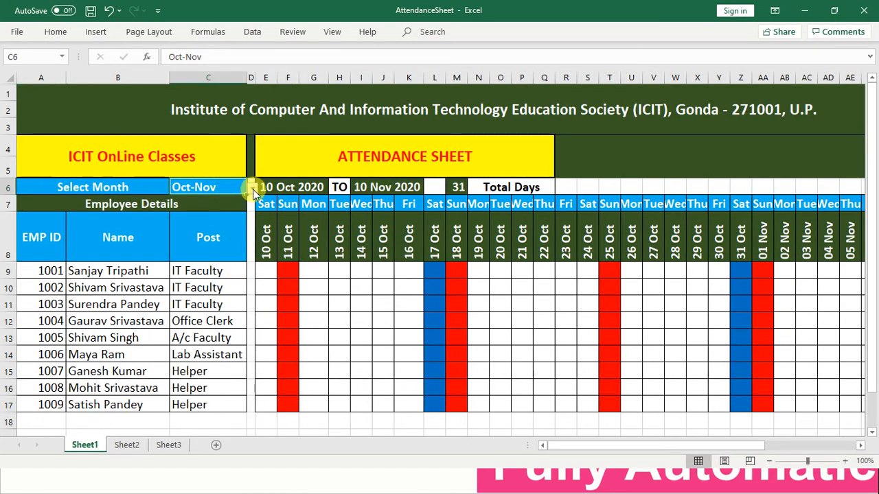
left_click(252, 188)
left_click(221, 217)
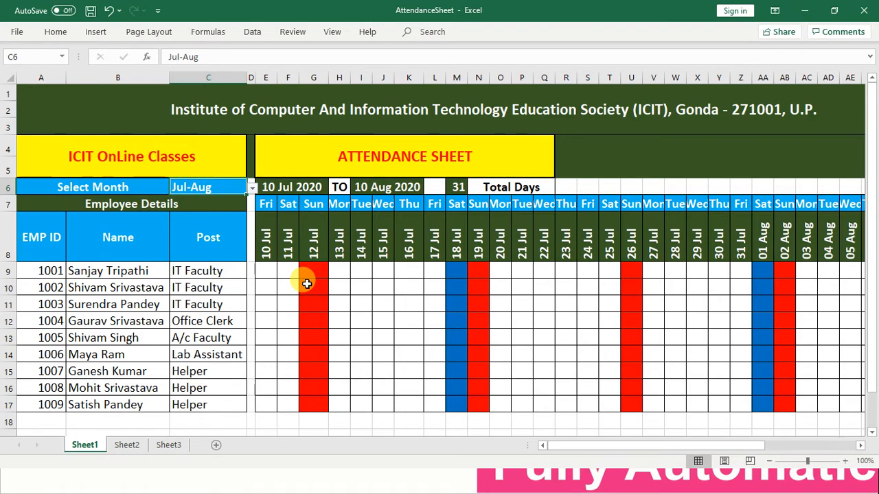
Step: Look over the attendance sheet's date range and day columns for the Jul-Aug period
key("Right")
key("Right")
key("Right")
key("Right")
key("Right")
key("Right")
key("Right")
key("Right")
key("Right")
key("Right")
key("Right")
key("Right")
key("Right")
key("Right")
key("Right")
key("Right")
key("Right")
key("Right")
key("Right")
key("Right")
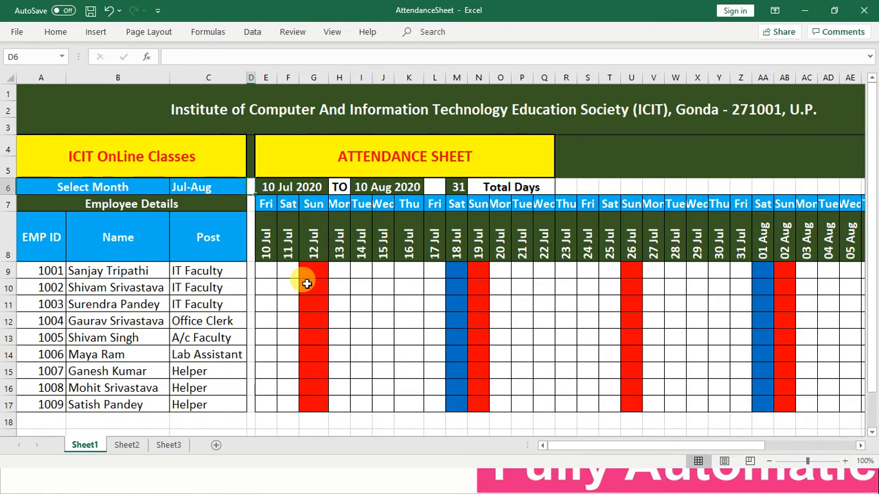
key("Right")
key("Right")
key("Right")
key("Right")
key("Right")
key("Right")
key("Right")
key("Right")
key("Right")
key("Right")
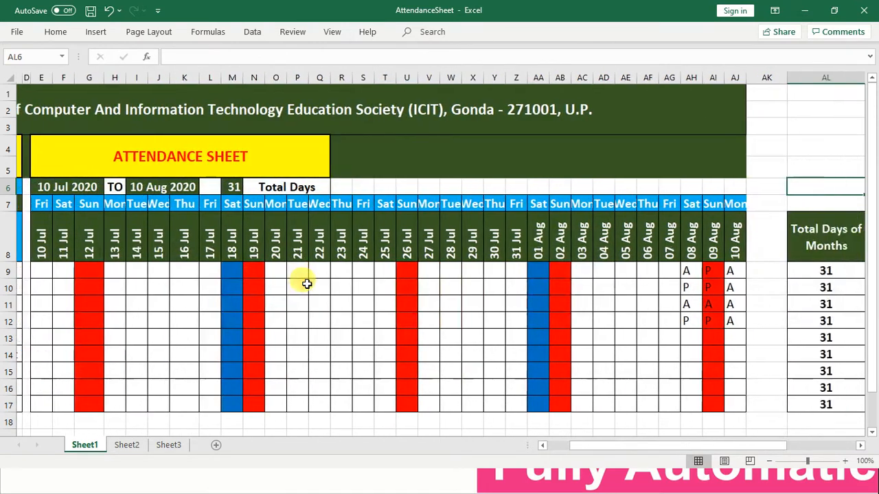
Step: Examine the summary columns for total days, absence, presence and payable days, then return to the sheet title
key("Left")
key("Left")
key("Left")
key("Left")
key("Left")
key("Left")
key("Left")
key("Left")
key("Down")
key("Down")
key("Right")
key("Right")
key("Right")
key("Right")
key("Right")
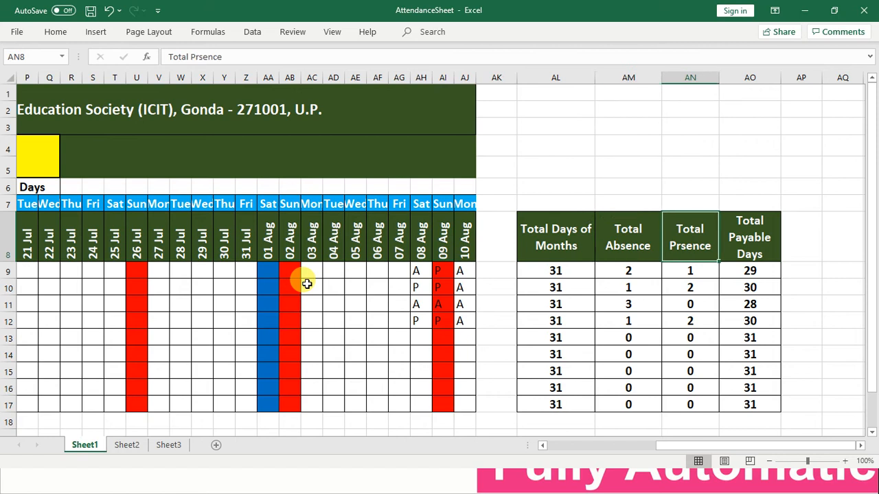
key("Right")
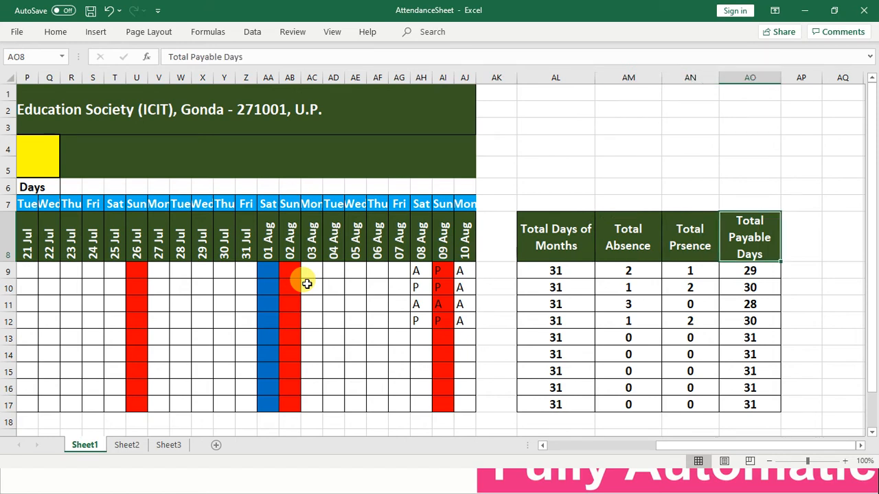
key("Down")
key("Down")
key("Down")
key("Down")
key("Down")
key("Down")
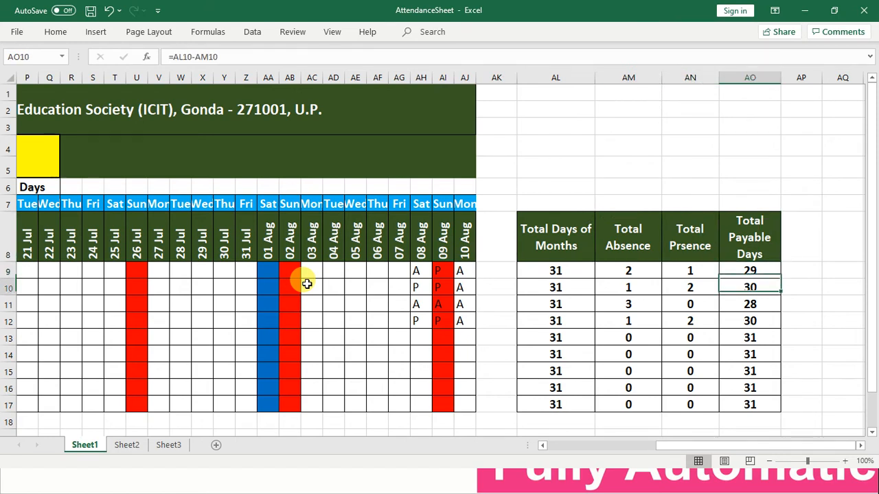
key("Left")
key("Left")
key("Left")
key("Left")
key("Left")
key("Left")
key("Left")
key("Left")
key("Left")
key("Left")
key("Left")
key("Left")
key("Left")
key("Left")
key("Left")
key("Left")
key("Left")
key("Left")
key("Left")
key("Left")
key("Left")
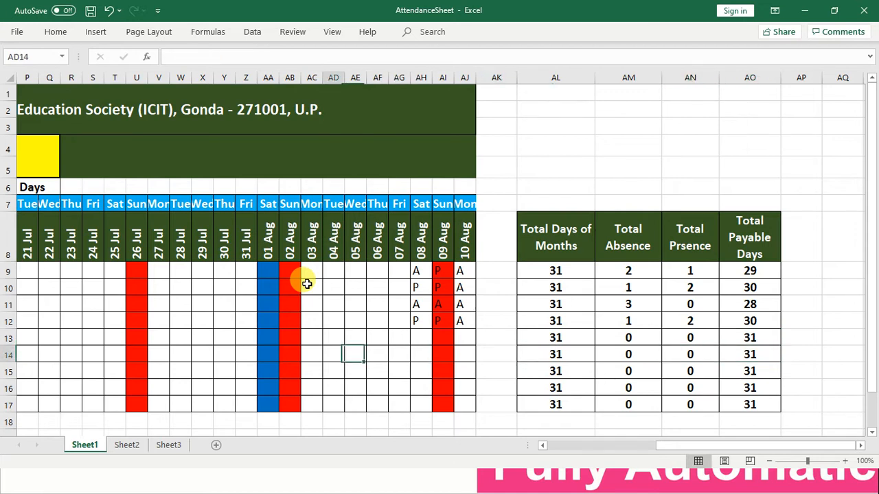
key("Up")
key("Up")
key("Up")
key("Up")
key("Up")
key("Up")
key("Up")
key("Up")
key("Up")
key("Up")
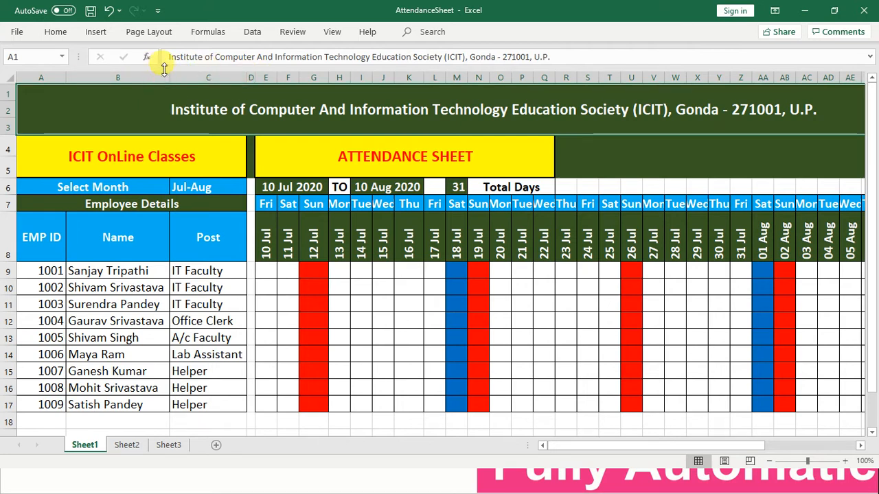
Step: Keep the ribbon permanently expanded and switch to the blank Sheet3
right_click(182, 38)
left_click(192, 64)
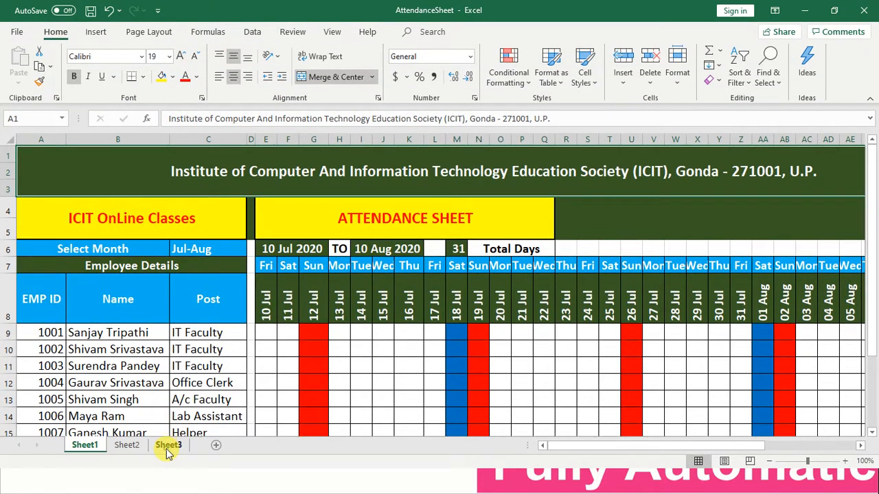
left_click(168, 445)
Step: Merge and center cells A6:B6 on Sheet3, enter the label SELECT MONTH and select cell C6 beside it
left_click(51, 218)
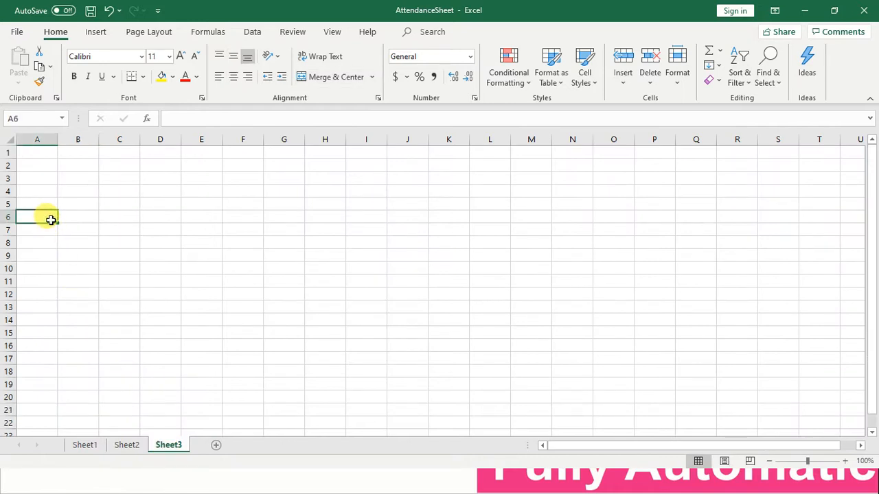
left_click_drag(50, 218, 75, 218)
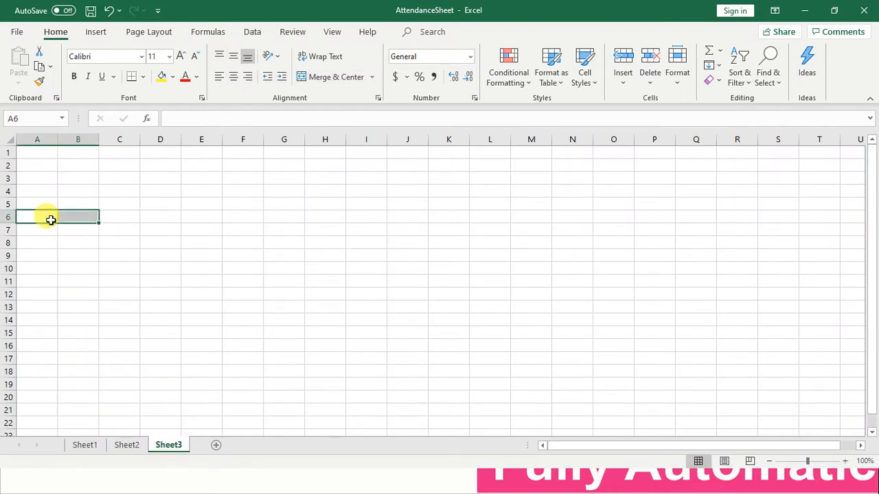
left_click(327, 79)
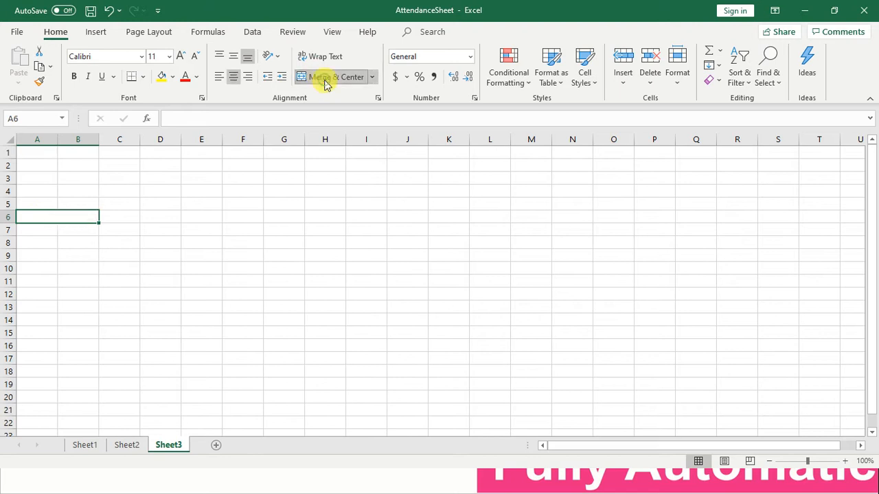
type("SELECT MON")
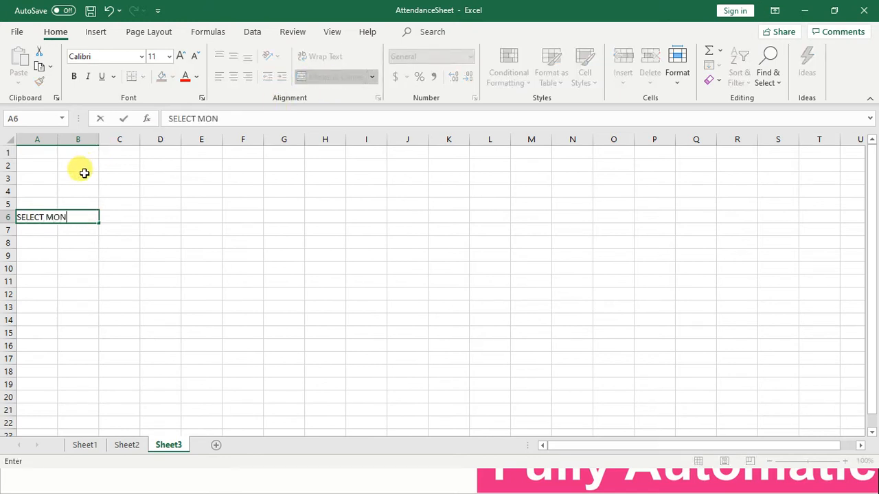
key("Return")
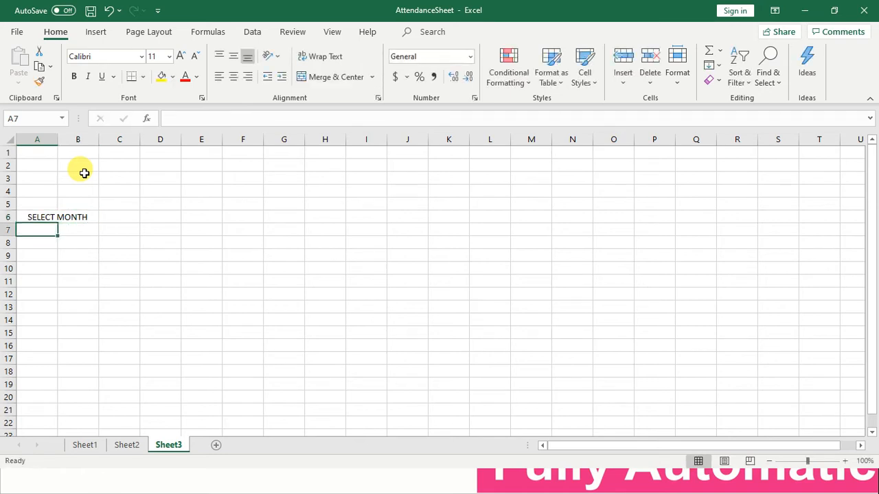
key("Up")
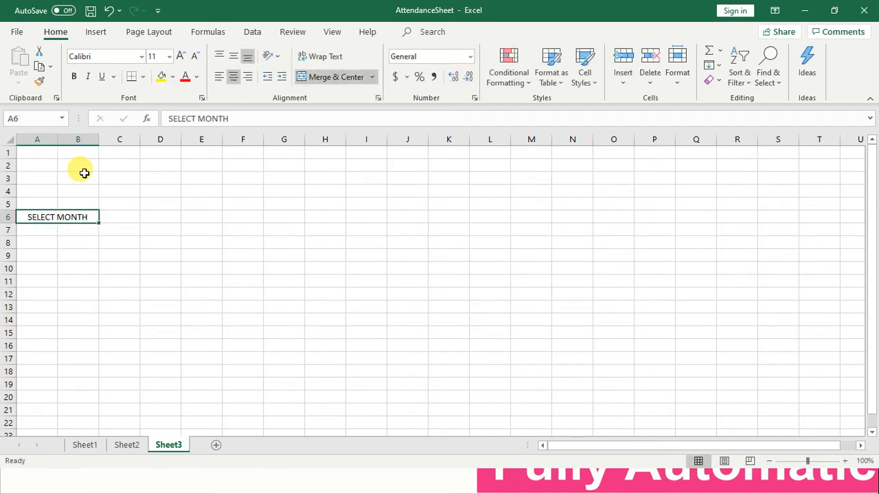
key("Right")
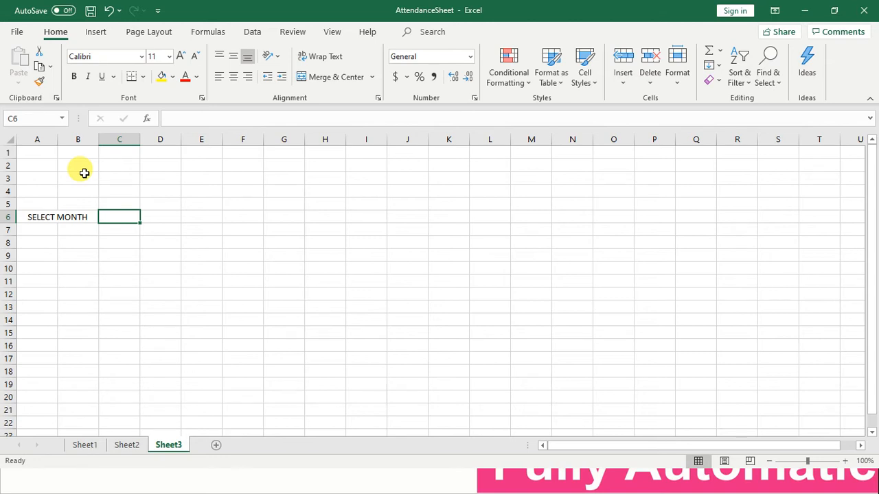
Step: Add a new worksheet and fill A1:A12 with the month abbreviations JAN through DEC
left_click(217, 445)
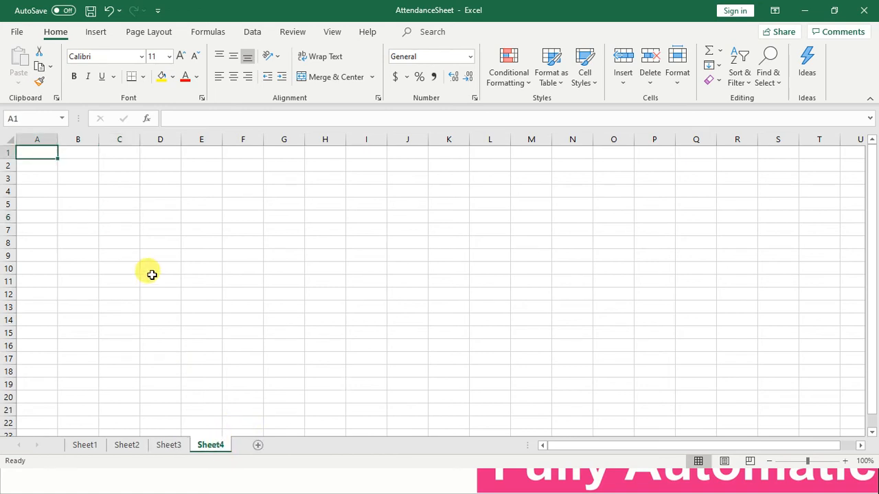
type("JAN")
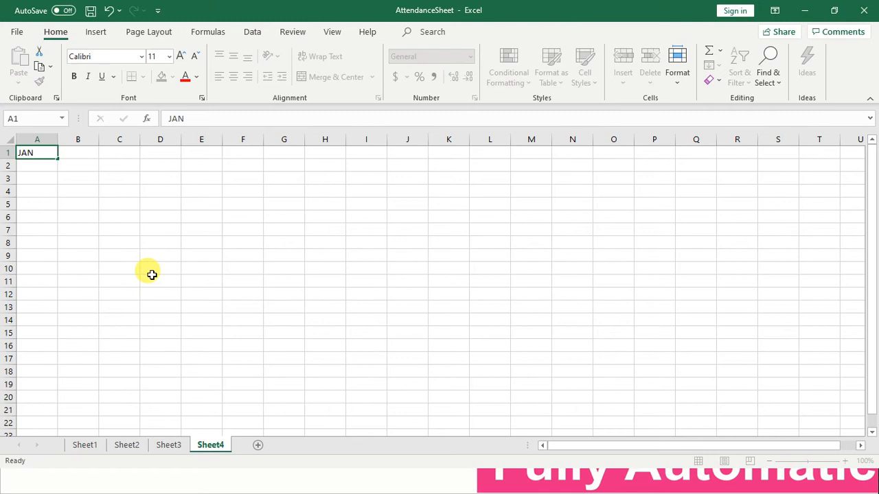
key("Return")
key("Up")
left_click_drag(59, 159, 43, 296)
Step: Fill B1:B12 with the following months, starting at FEB and ending with JAN
left_click(88, 157)
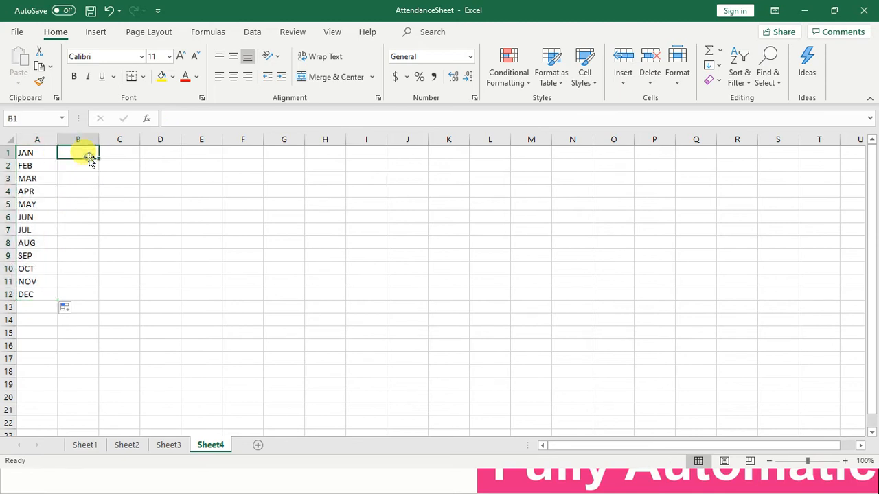
type("FEB")
key("Return")
key("Up")
left_click_drag(96, 157, 77, 295)
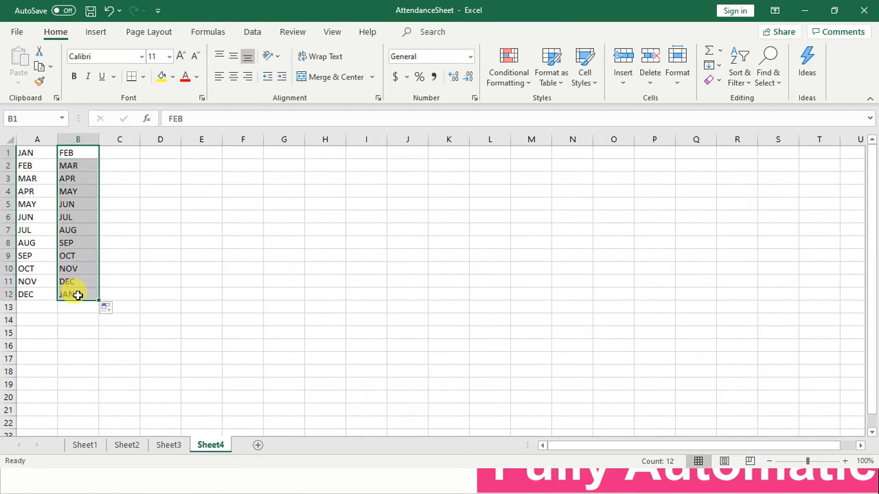
Step: Enter the formula =A1&"-"&B1 in C1 and fill it down through C12 to build the month pairs
left_click(128, 152)
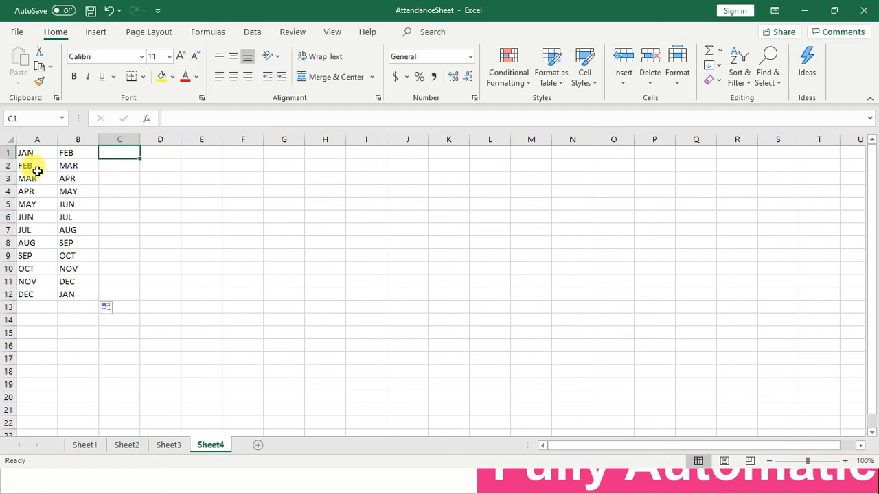
type("=")
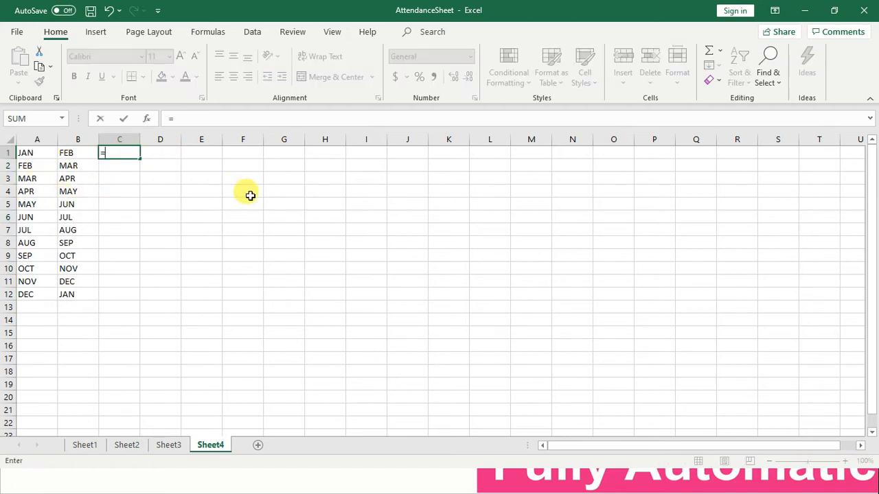
left_click(46, 153)
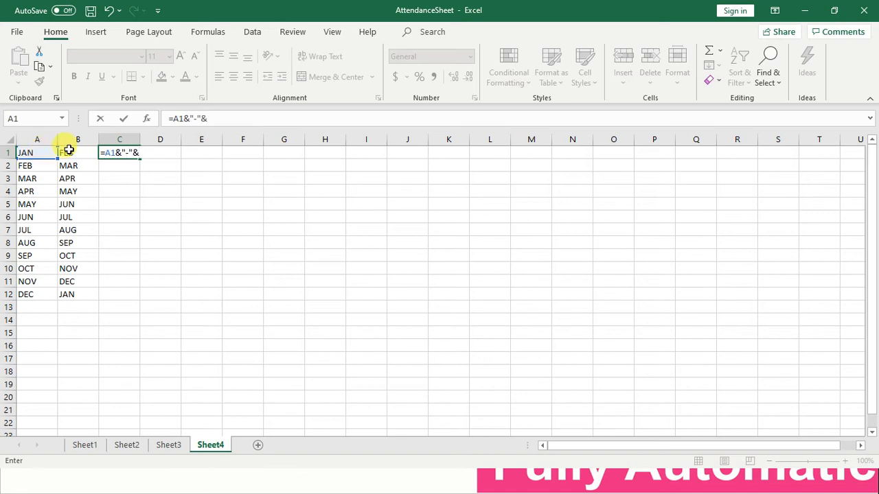
left_click(72, 152)
key("Return")
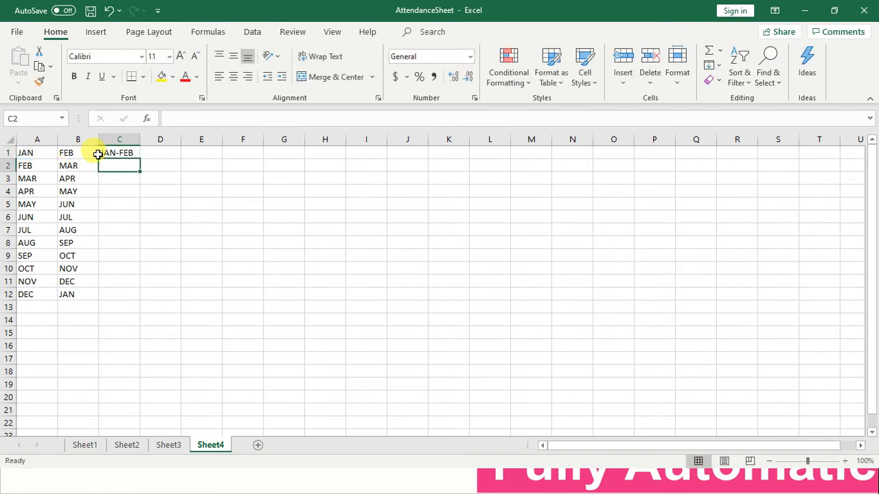
left_click(127, 152)
left_click_drag(141, 159, 123, 295)
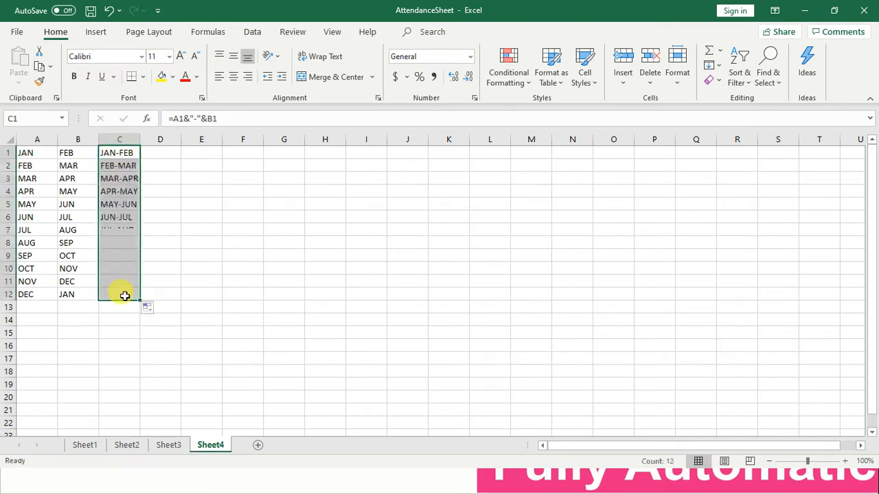
left_click(198, 234)
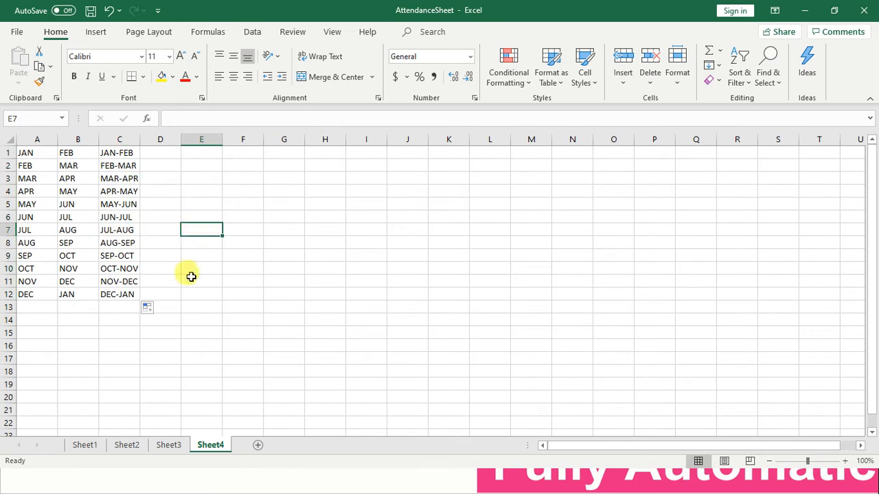
Step: Add a list data validation to cell C6 on Sheet3 with the source =Sheet4!$C$1:$C$12
left_click(168, 446)
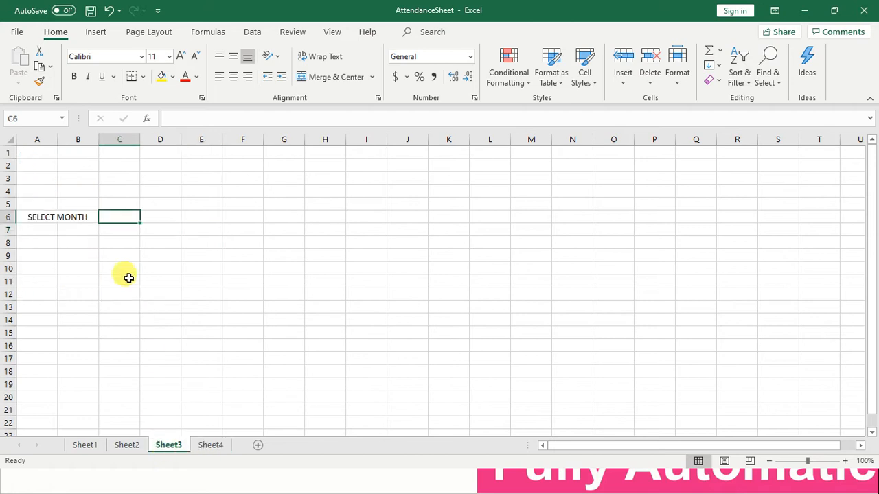
left_click(251, 34)
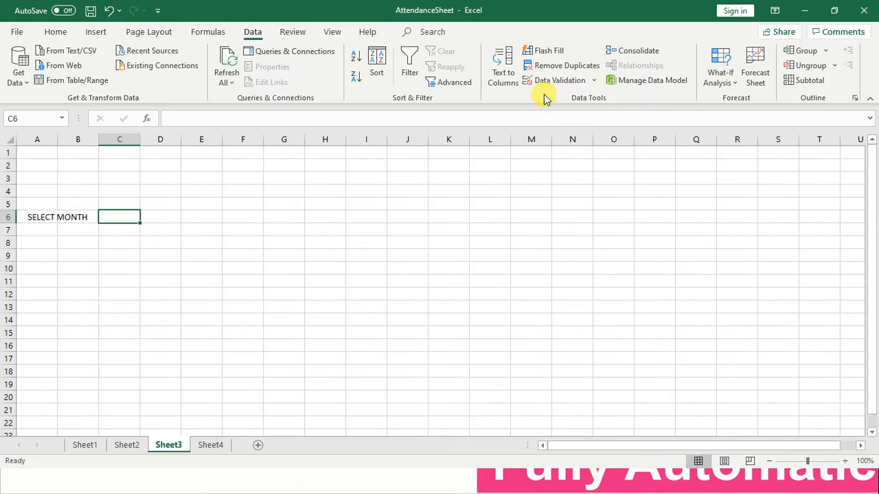
left_click(541, 81)
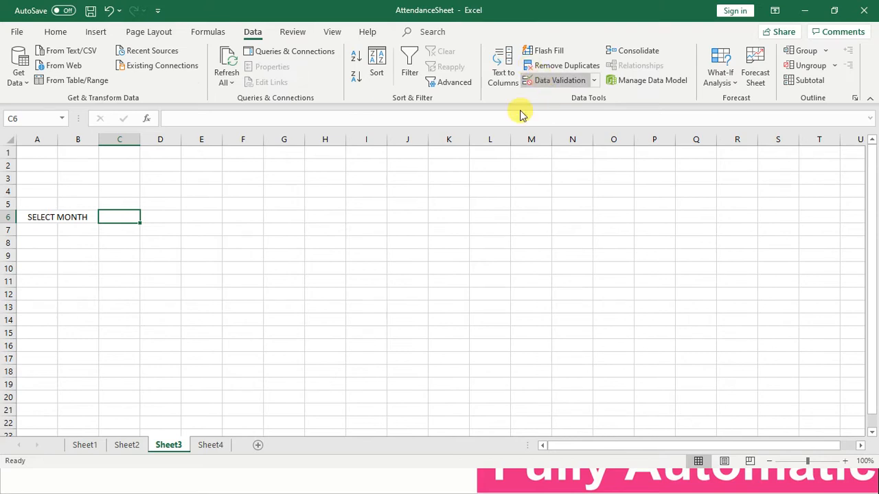
left_click(594, 185)
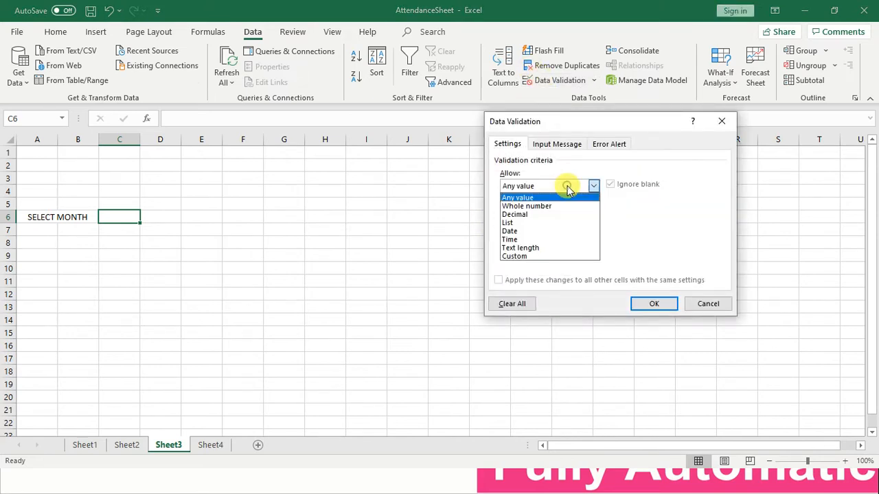
left_click(530, 223)
left_click(667, 239)
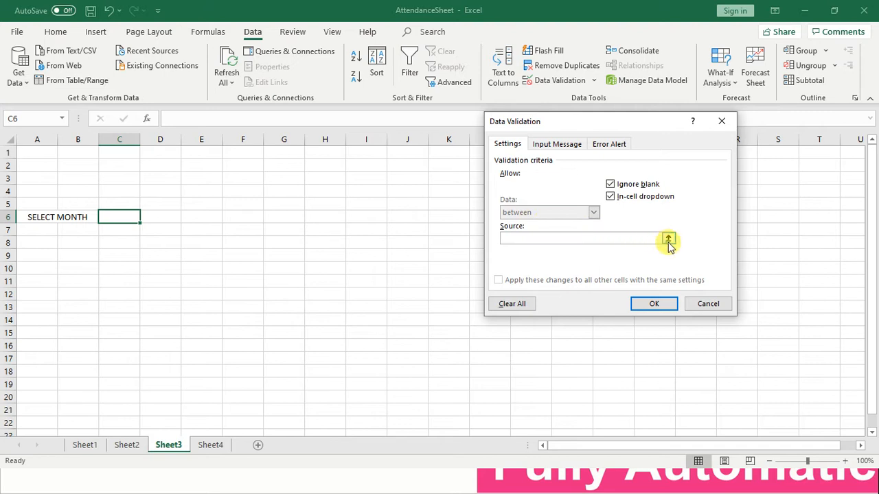
left_click(210, 445)
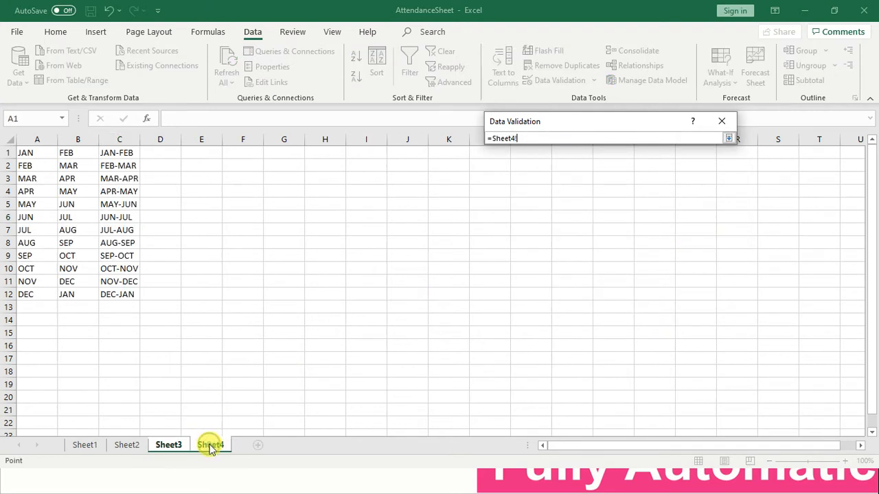
left_click_drag(127, 155, 121, 256)
key("shift+Down")
key("shift+Down")
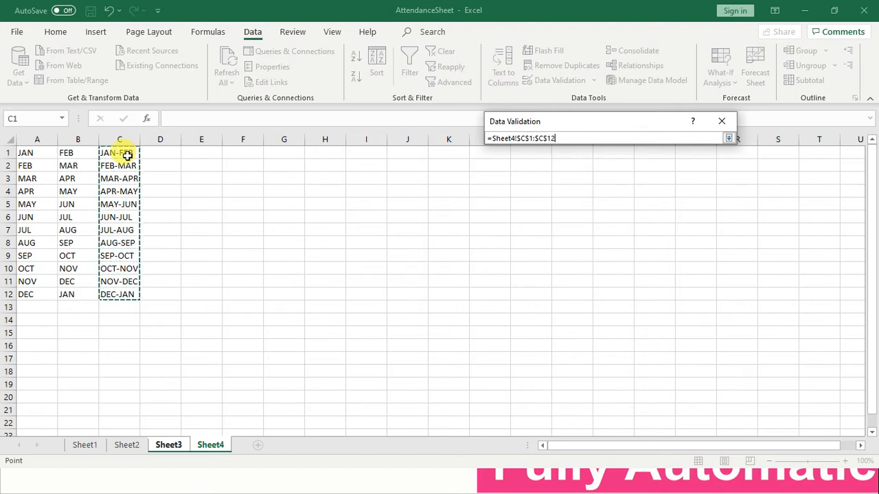
left_click(727, 140)
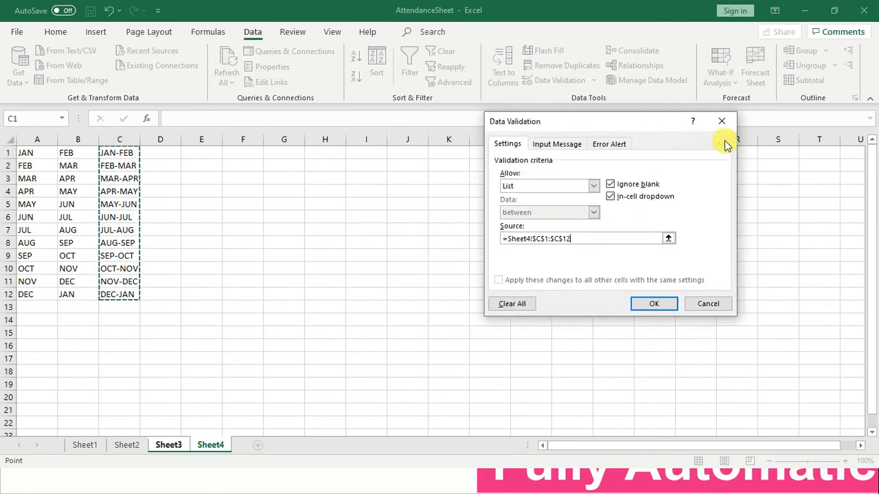
left_click(636, 302)
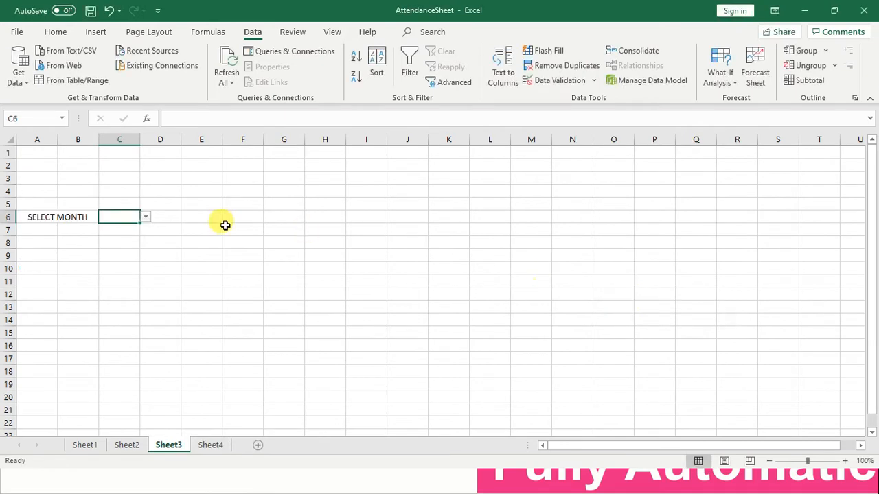
Step: Test the month dropdown in C6 with AUG-SEP and set it to JAN-FEB
left_click(145, 217)
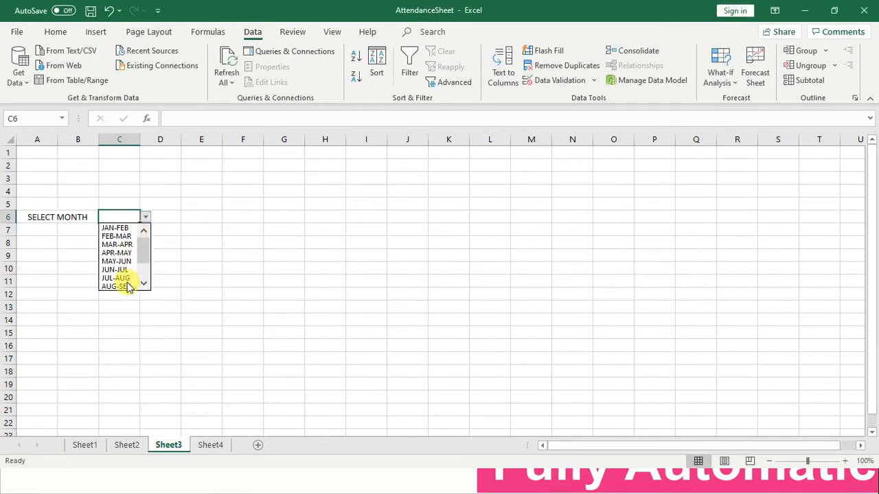
left_click(125, 286)
left_click(147, 217)
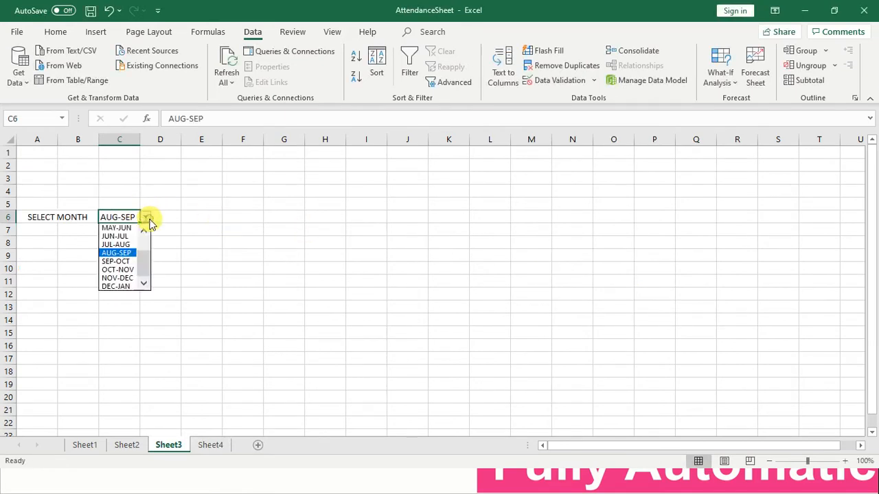
left_click(145, 236)
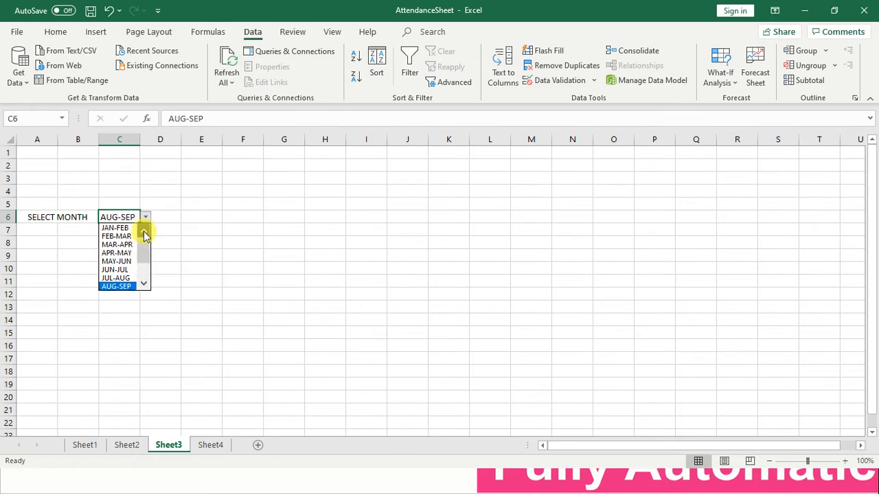
left_click(118, 228)
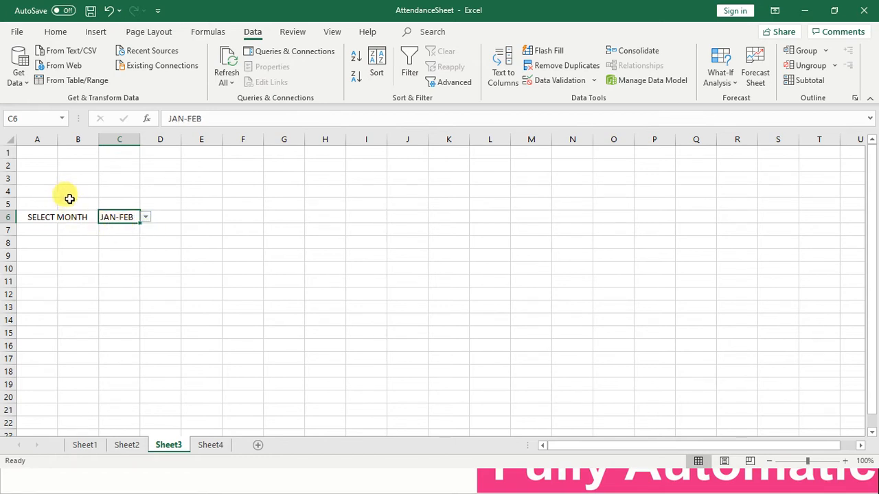
Step: Set the font size of the whole sheet to 14 and widen columns B and C to fit the month selector
left_click(9, 140)
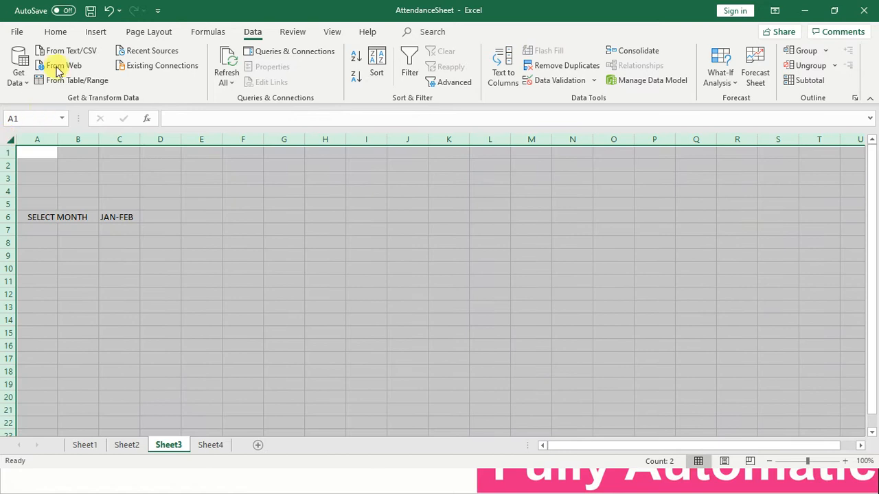
left_click(55, 32)
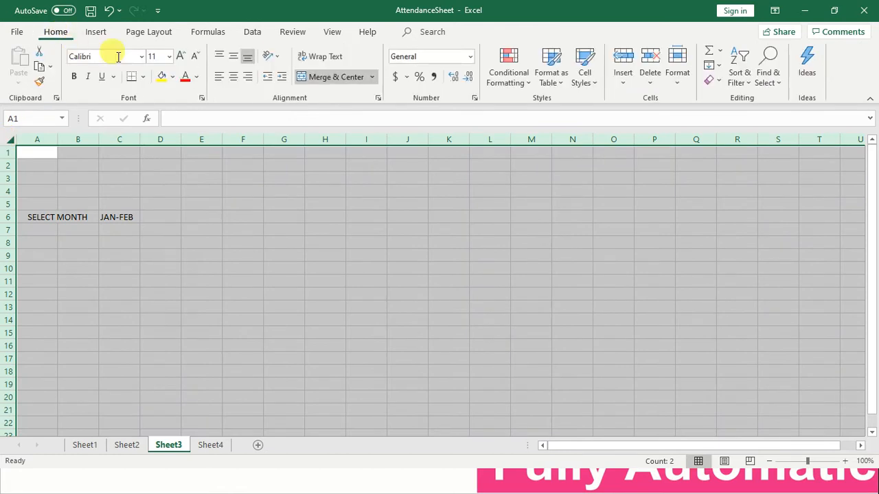
left_click(157, 59)
type("14")
key("Return")
left_click(91, 227)
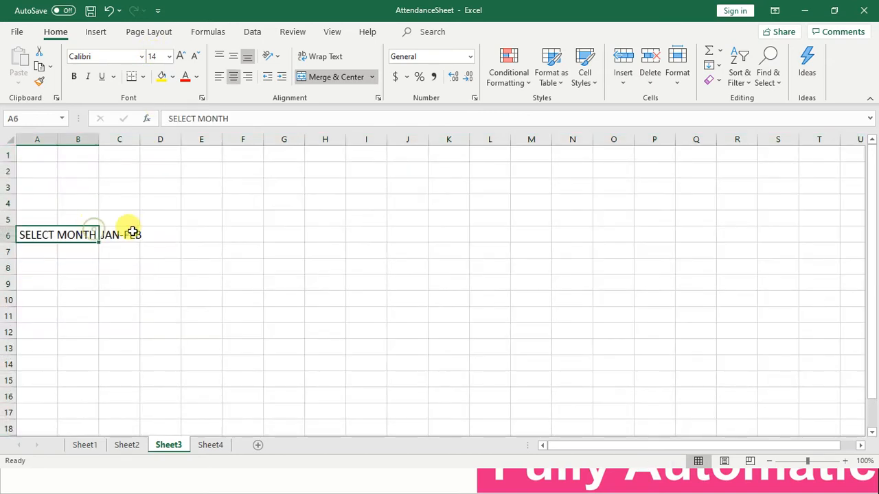
left_click_drag(98, 139, 169, 141)
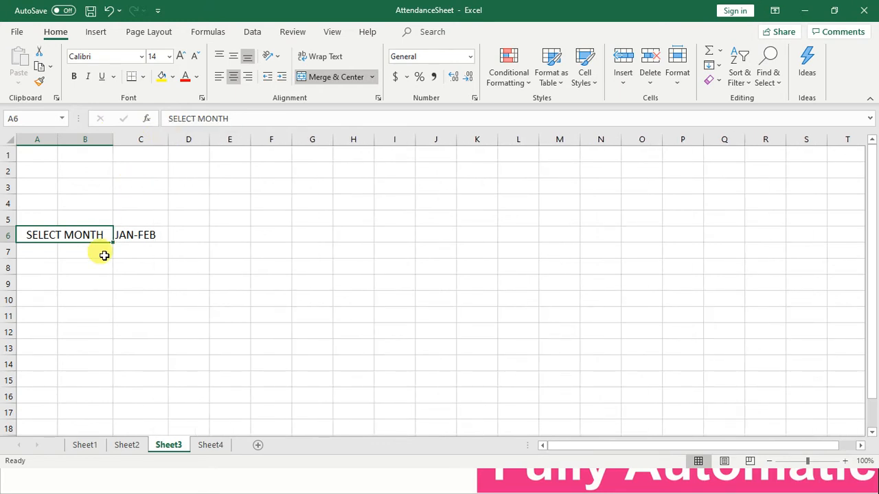
Step: Fill the month selector cells A6:C6 with light blue and apply all borders
key("shift+Right")
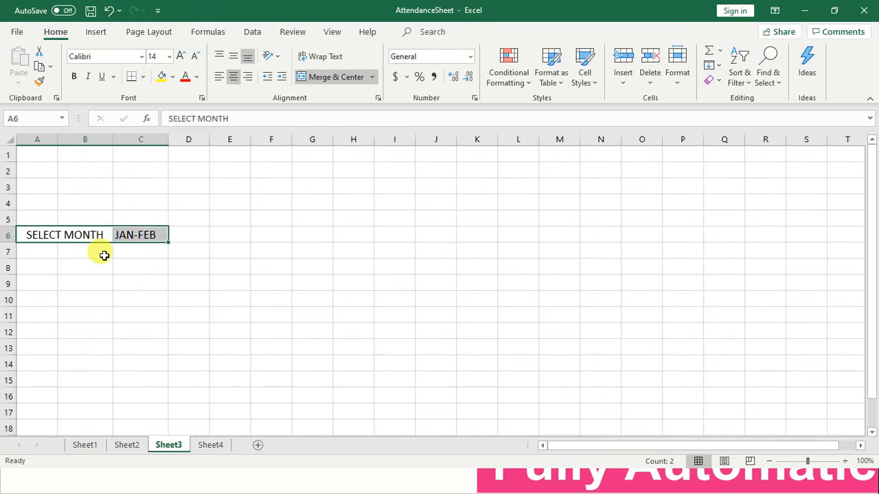
left_click(173, 78)
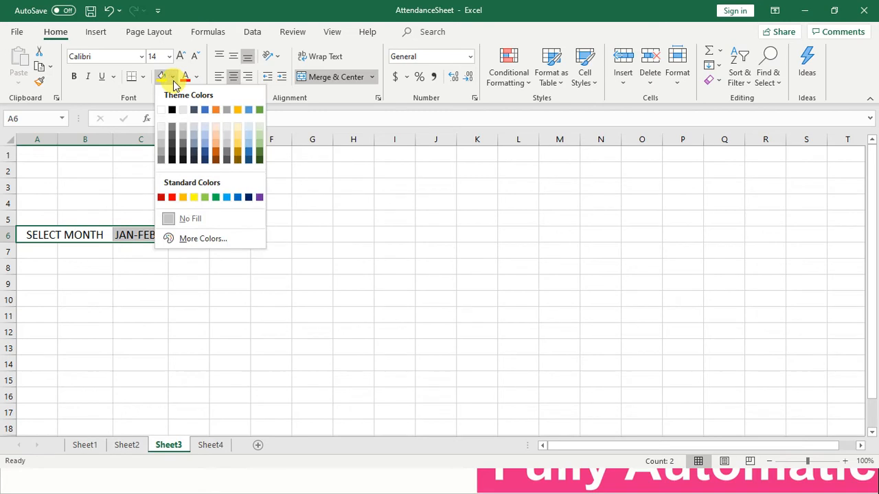
left_click(227, 198)
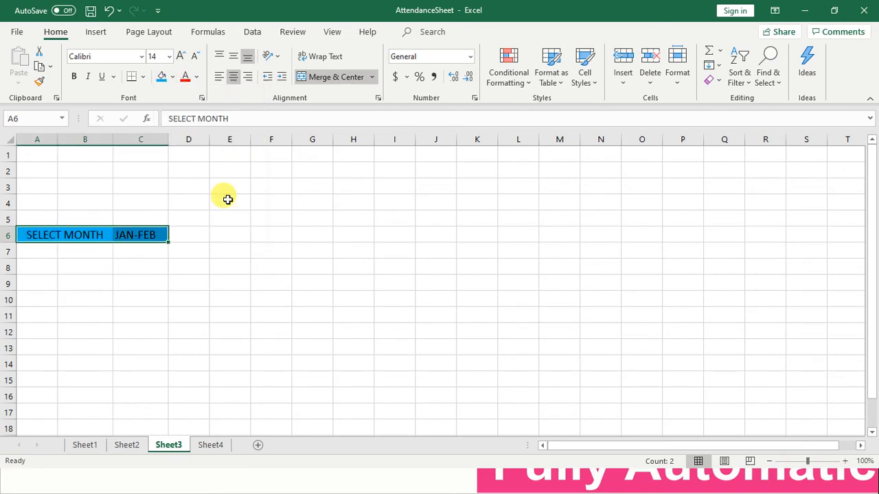
left_click(142, 77)
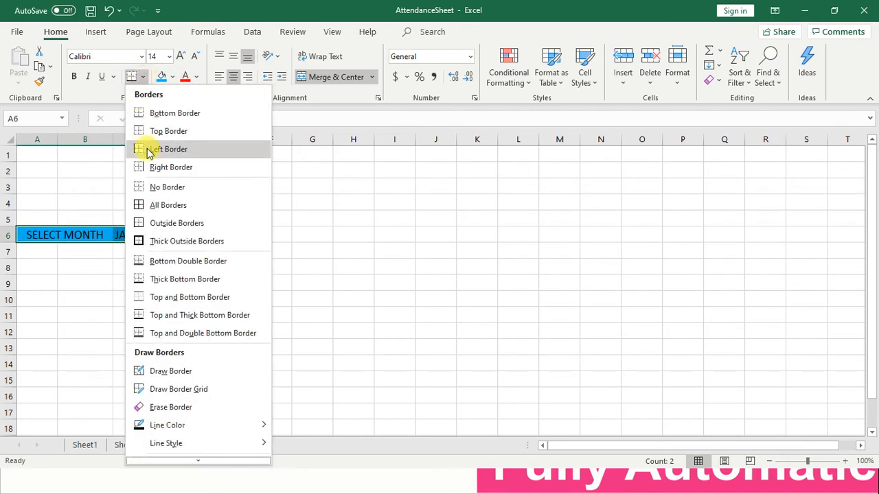
left_click(159, 205)
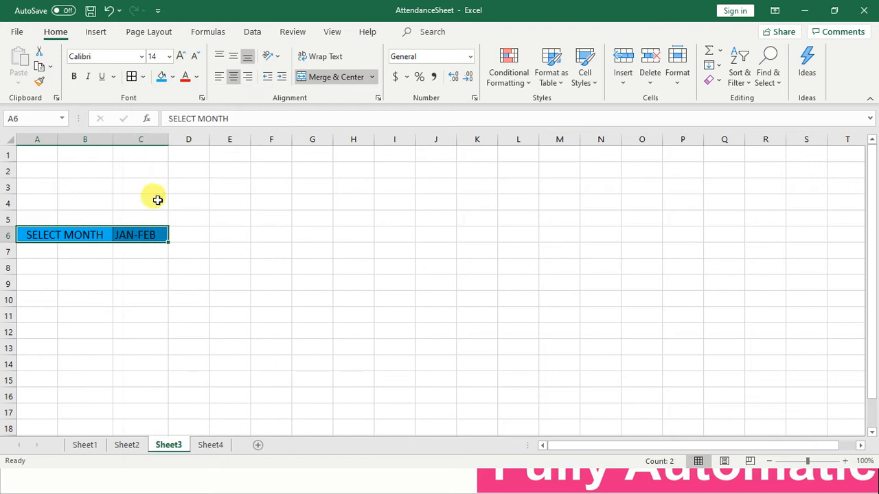
Step: Make the text in A6:C6 red and bold
left_click(196, 77)
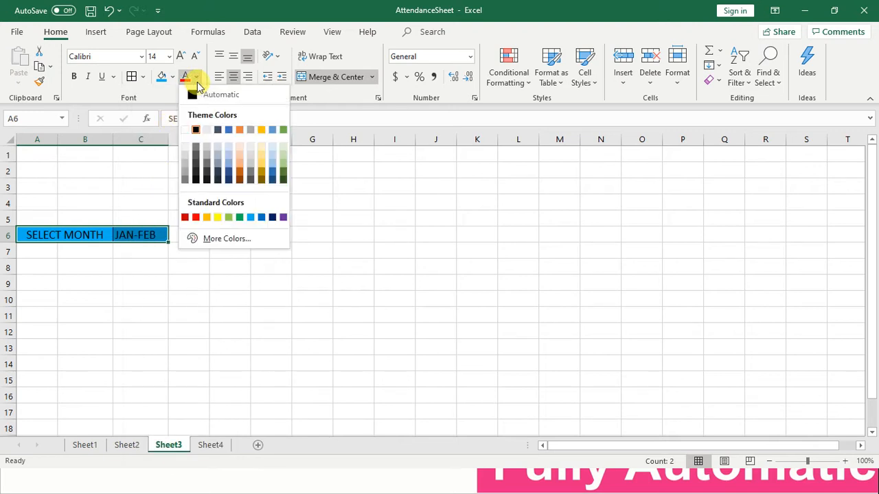
left_click(196, 217)
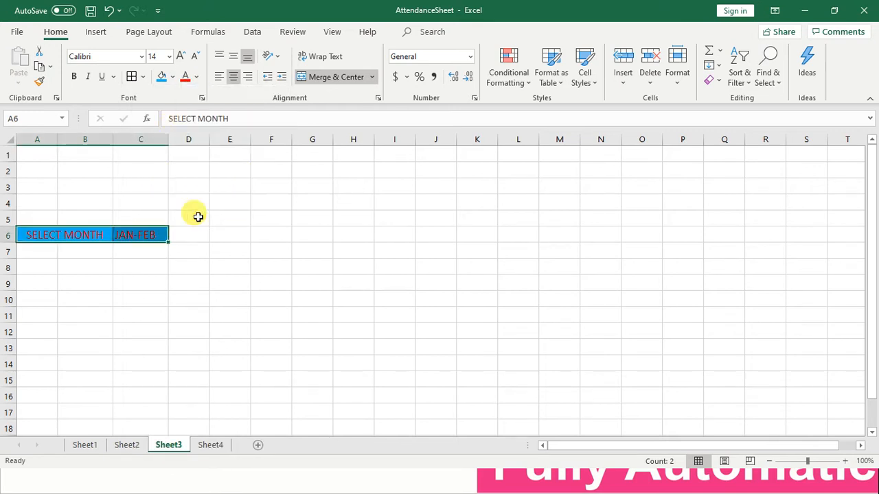
left_click(74, 76)
left_click(215, 255)
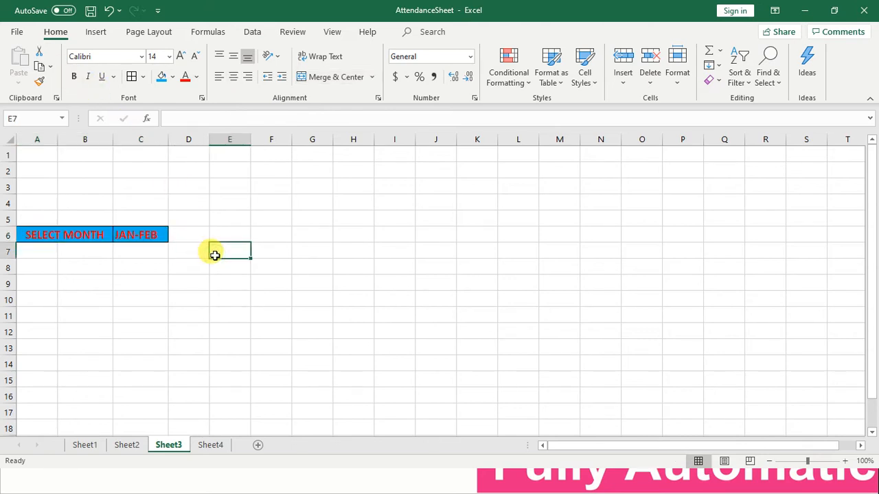
Step: Check the month-pair options offered by the dropdown in C6
left_click(156, 237)
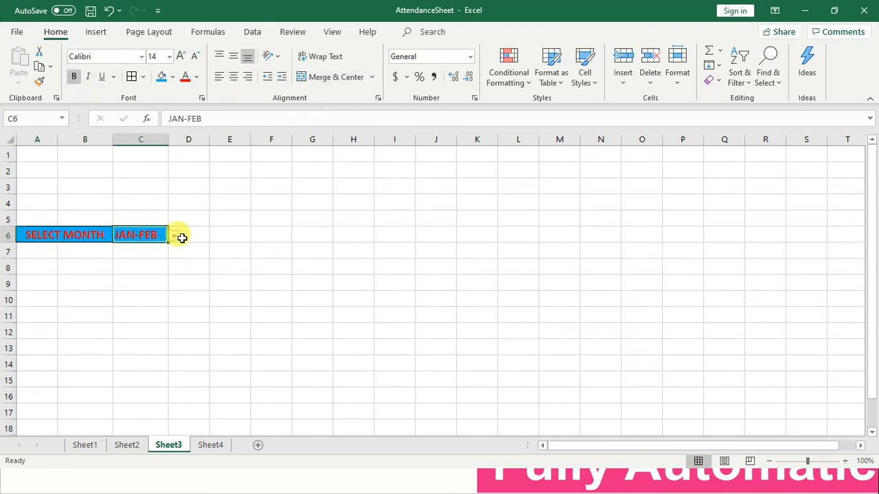
left_click(173, 238)
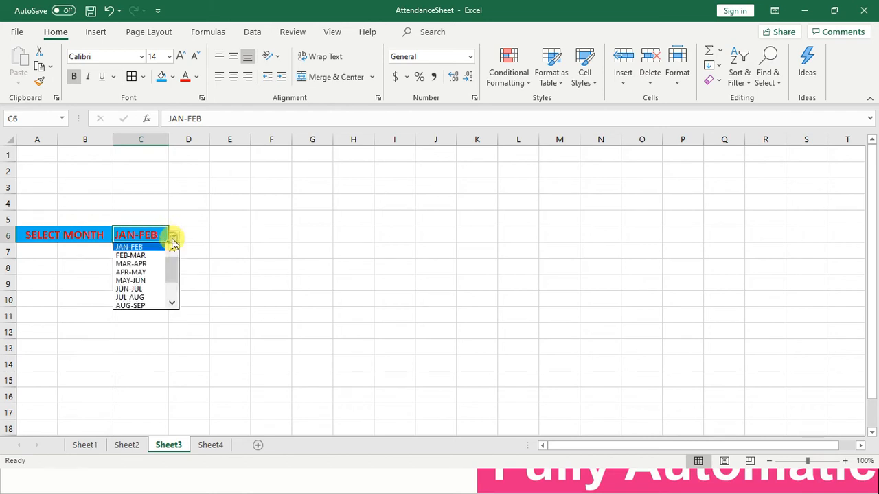
left_click(152, 233)
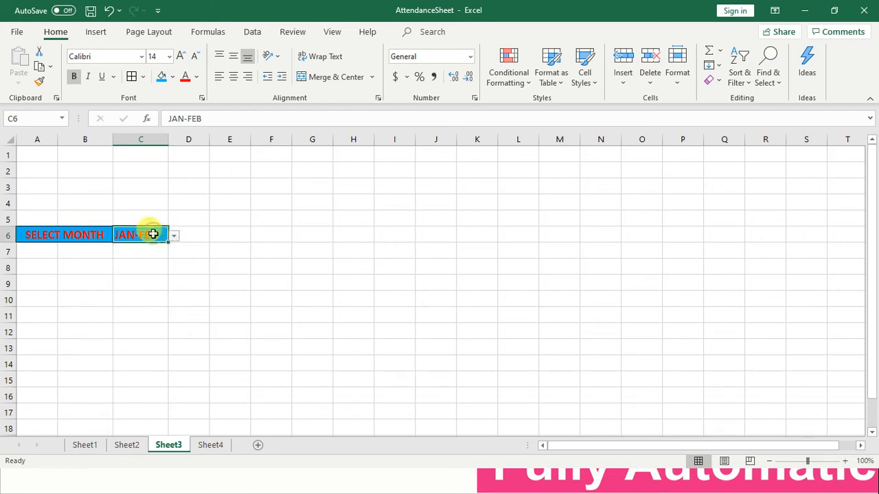
Step: Examine the start date formula in E6 on the finished Sheet1 and the month lists on the helper sheets
left_click(96, 447)
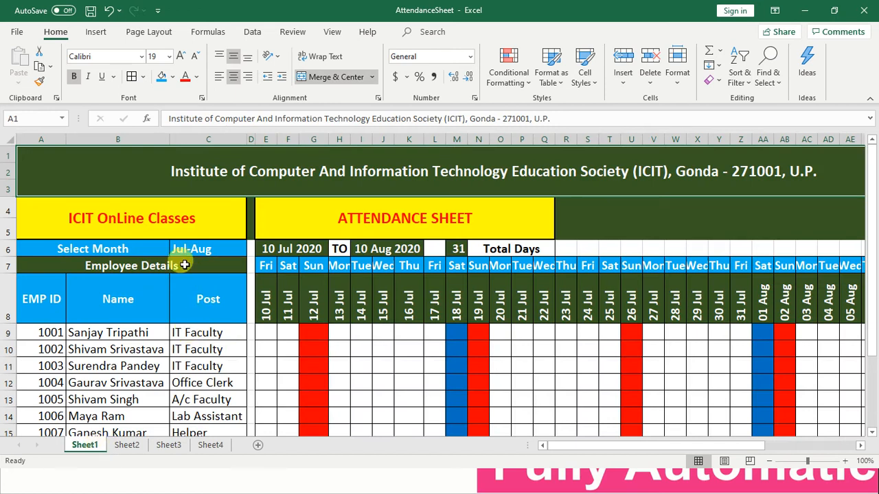
left_click(275, 252)
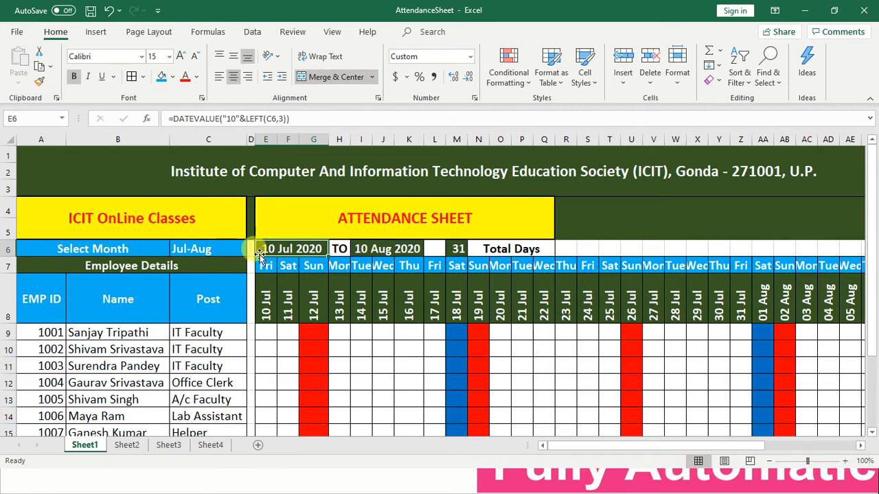
left_click(127, 446)
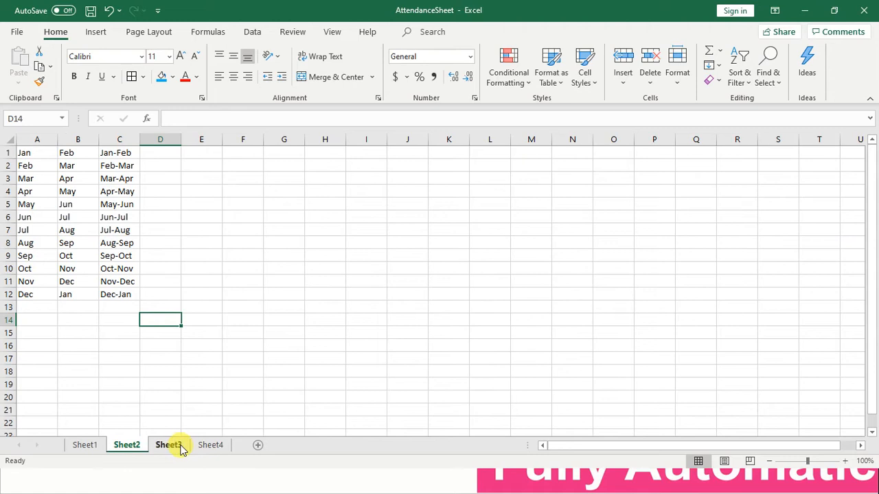
left_click(207, 451)
Step: On Sheet3, widen column E and enter the start date formula =DATEVALUE("10"&LEFT(C6,3)) in E6
left_click(176, 454)
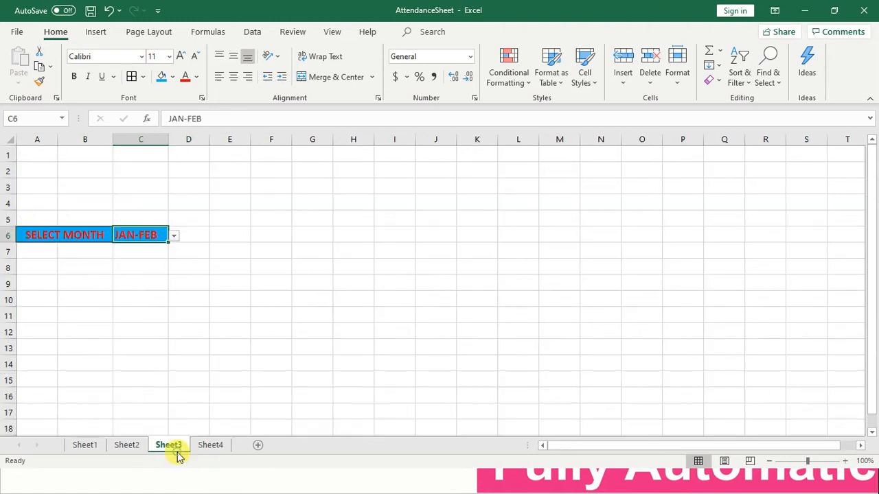
left_click_drag(210, 139, 271, 145)
left_click(210, 232)
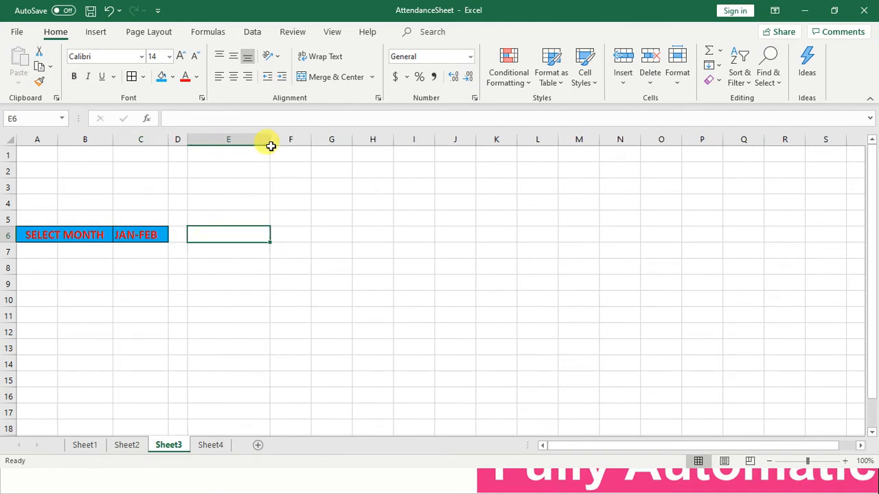
type("=DATE")
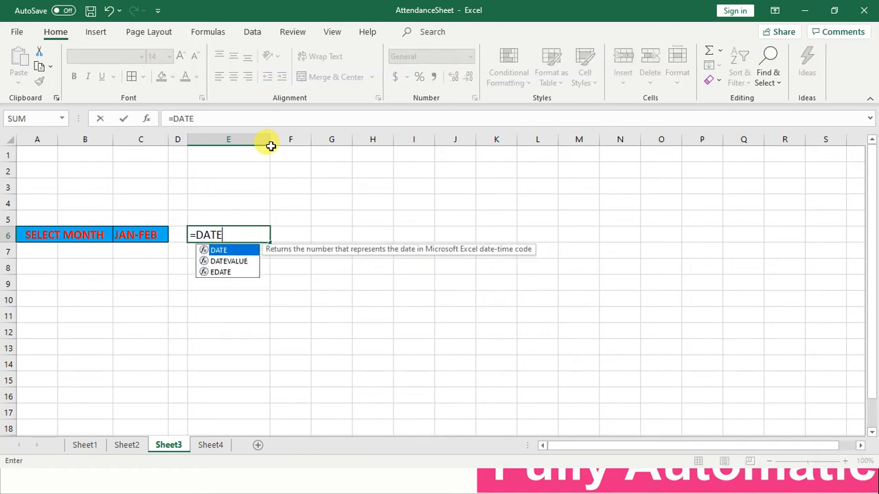
type("V")
key("Tab")
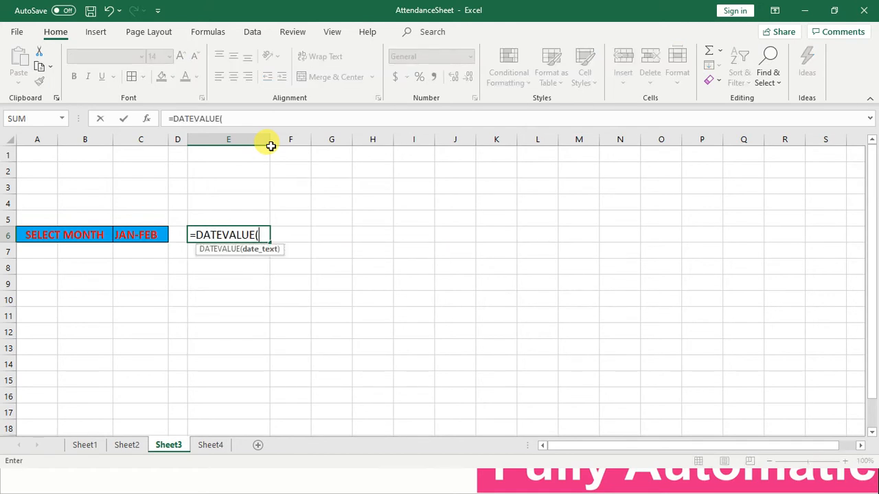
type("\"10")
type("\"&LEFT(")
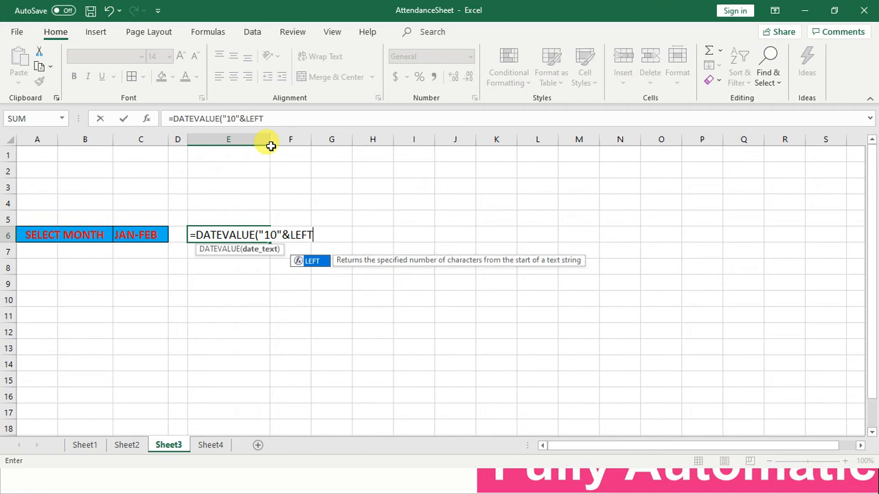
left_click(146, 239)
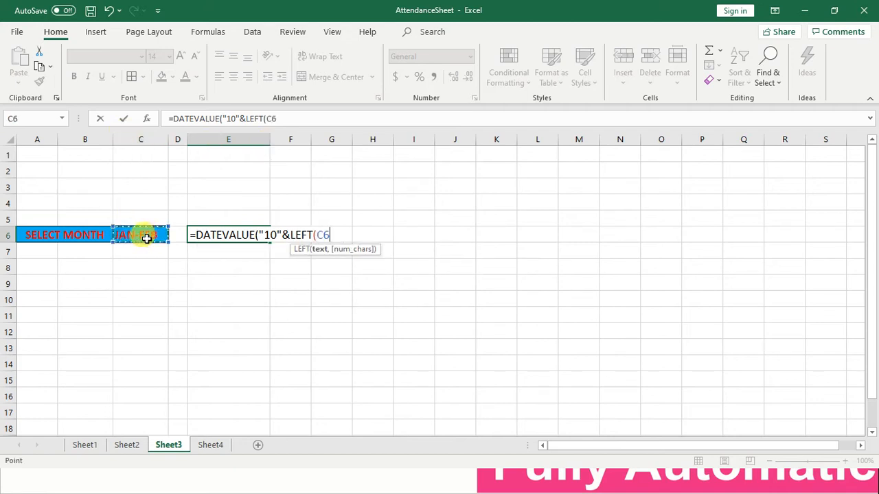
type(",3))")
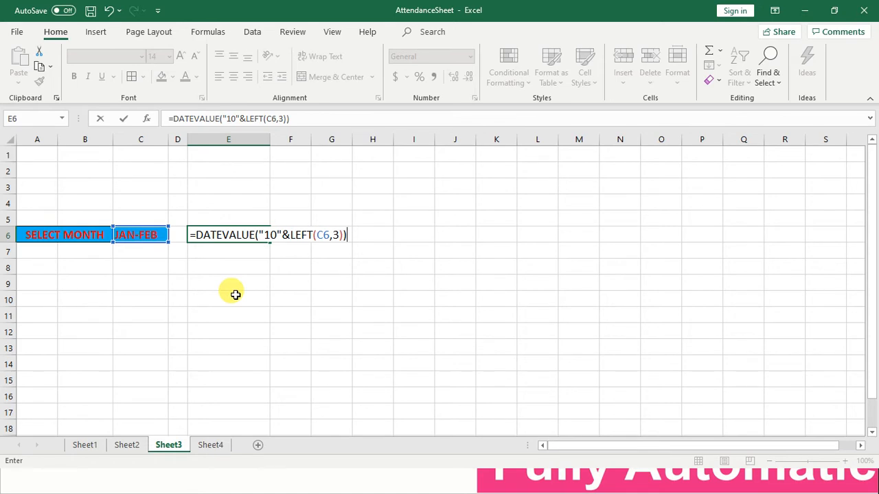
key("Return")
Step: Give the start date in E6 the custom number format DD MMM YYY and make it bold
key("Up")
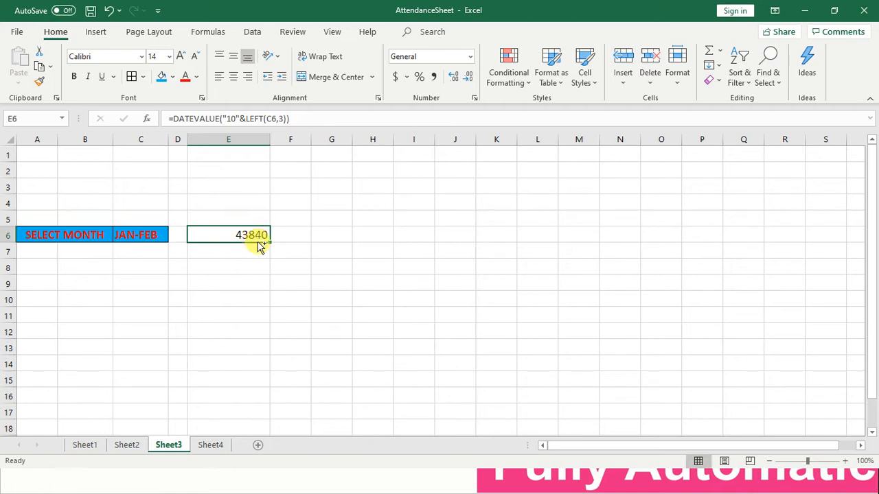
key("ctrl+1")
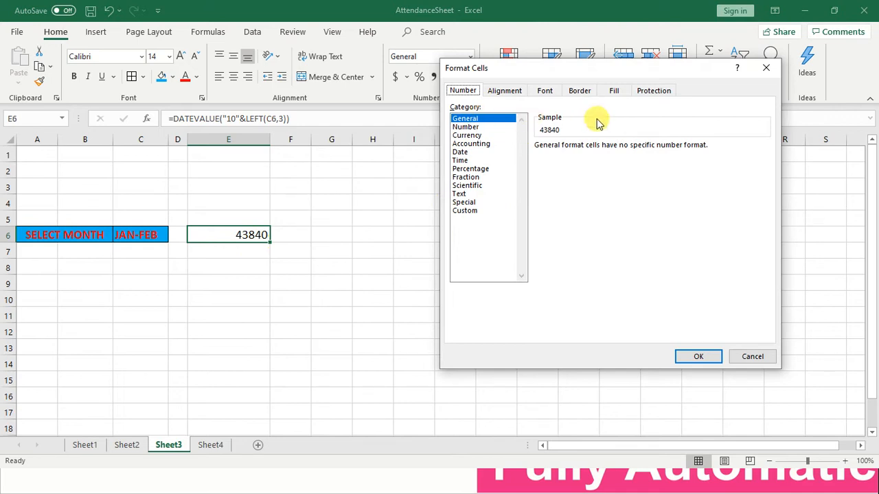
left_click(476, 214)
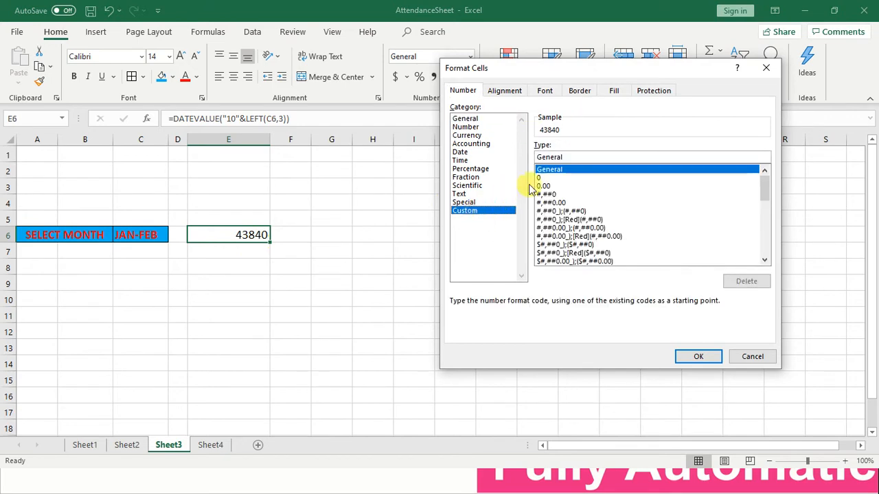
left_click(572, 157)
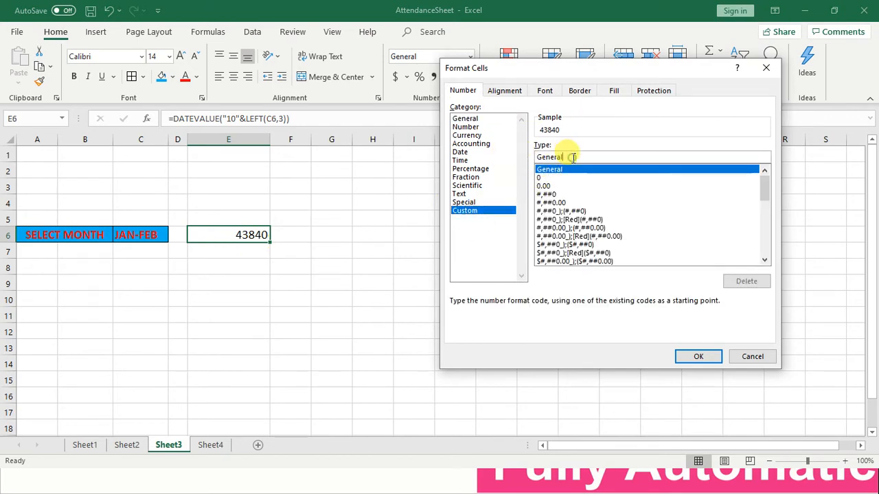
key("BackSpace")
key("BackSpace")
key("BackSpace")
key("BackSpace")
key("BackSpace")
key("BackSpace")
key("BackSpace")
type("DD MMM YYY")
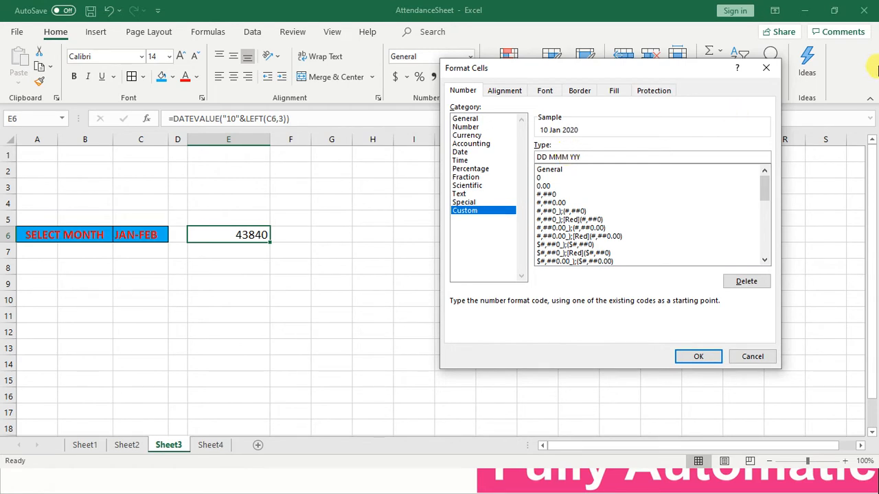
key("Return")
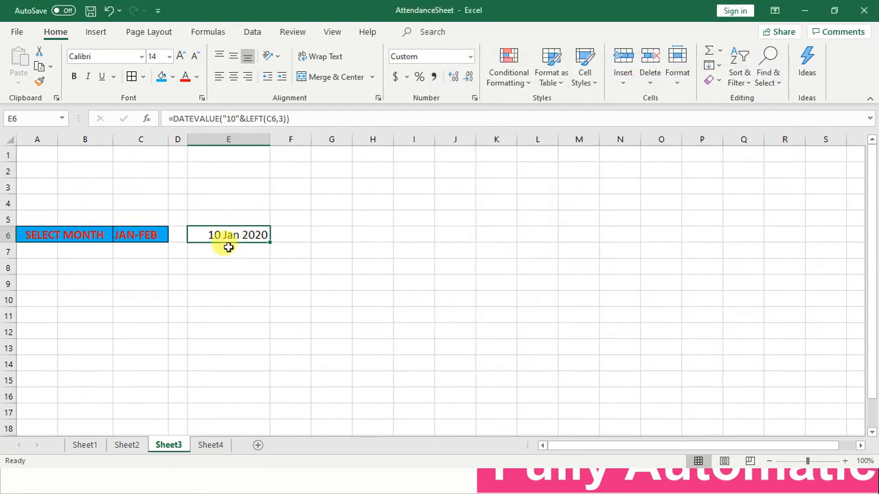
left_click(74, 77)
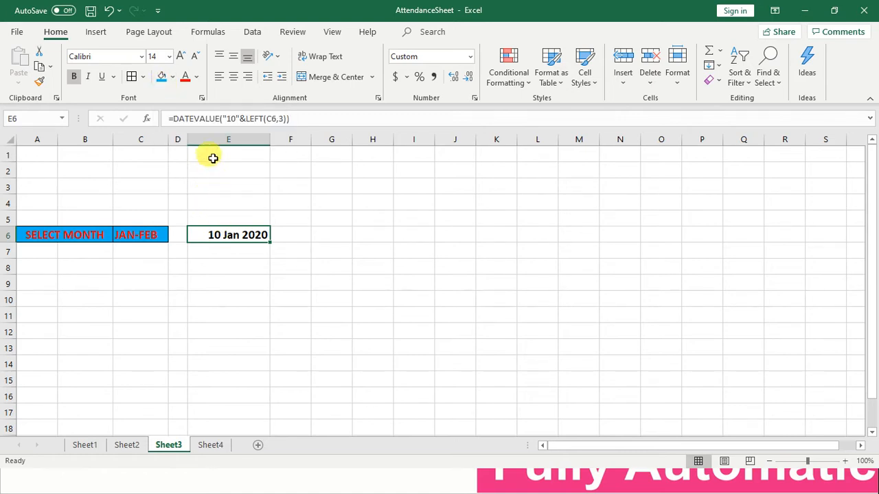
Step: Try appending the year to the E6 formula by adding &"2017" after LEFT(C6,3)
double_click(218, 226)
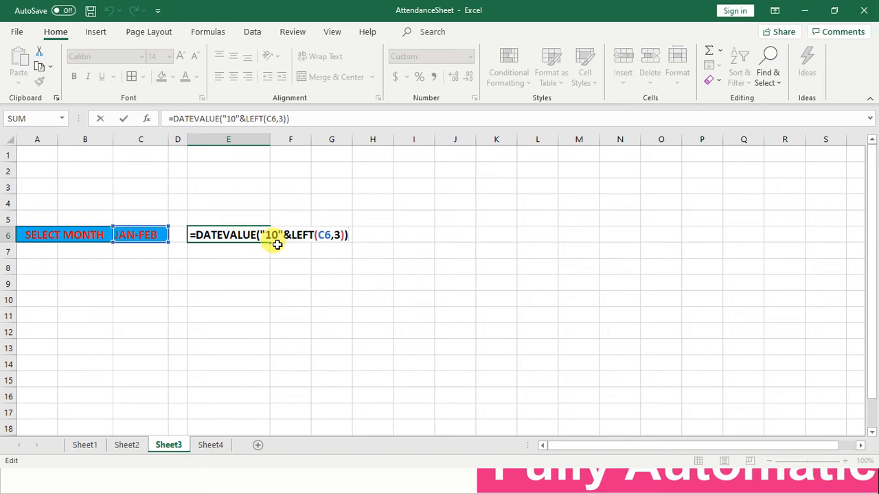
key("Left")
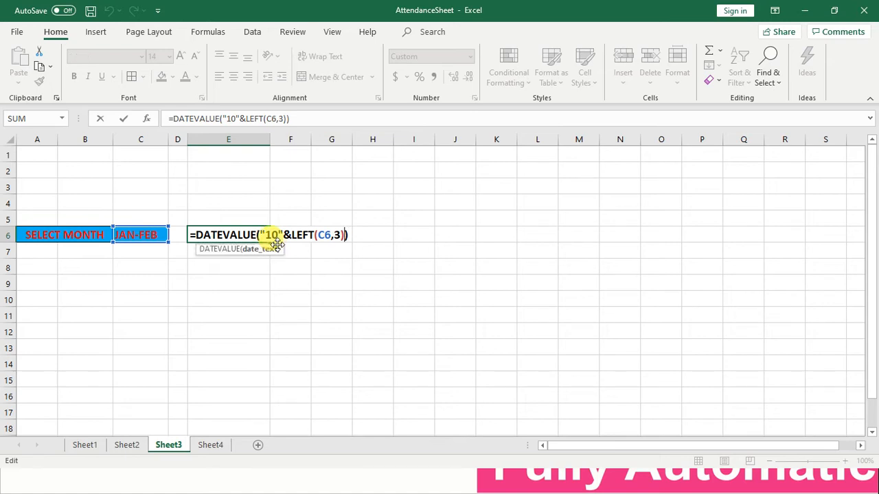
type("&\"2017")
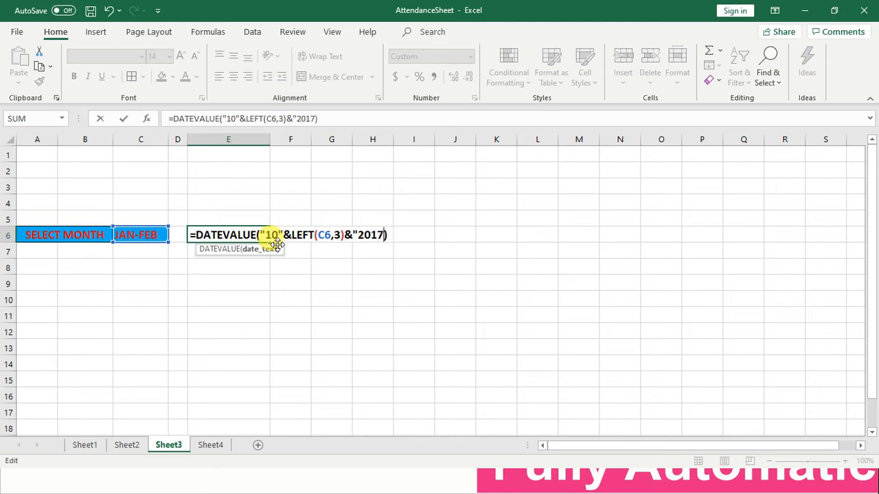
type("\"")
key("Return")
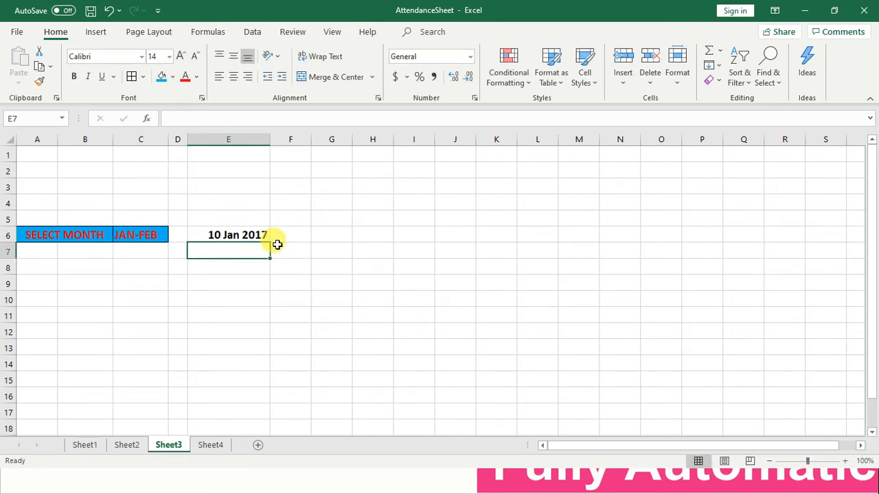
key("Up")
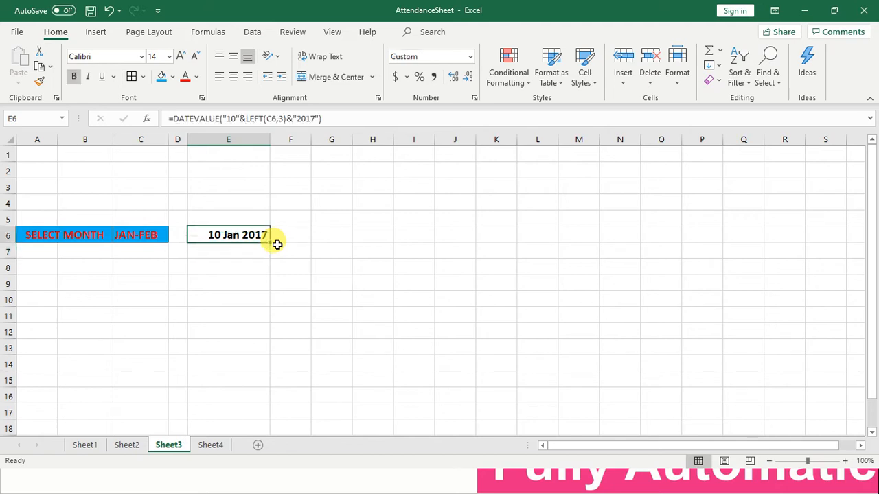
Step: Remove the &"2017" part from the start date formula in E6
left_click(318, 120)
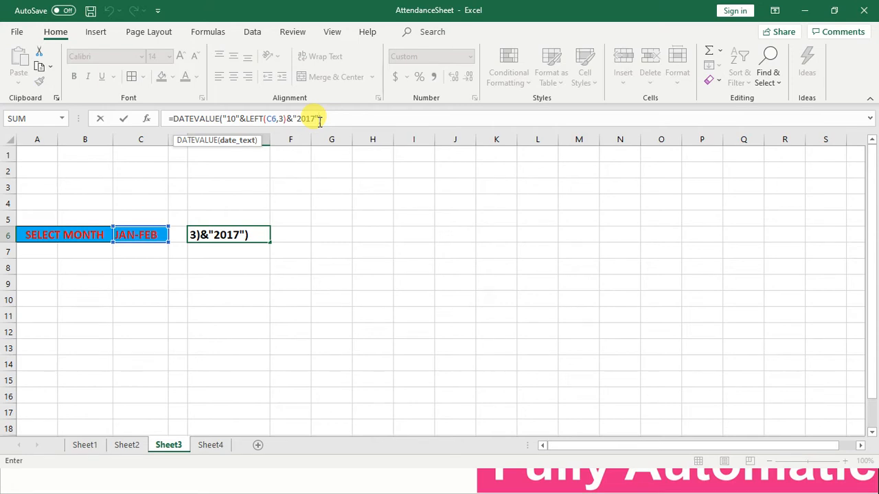
key("Escape")
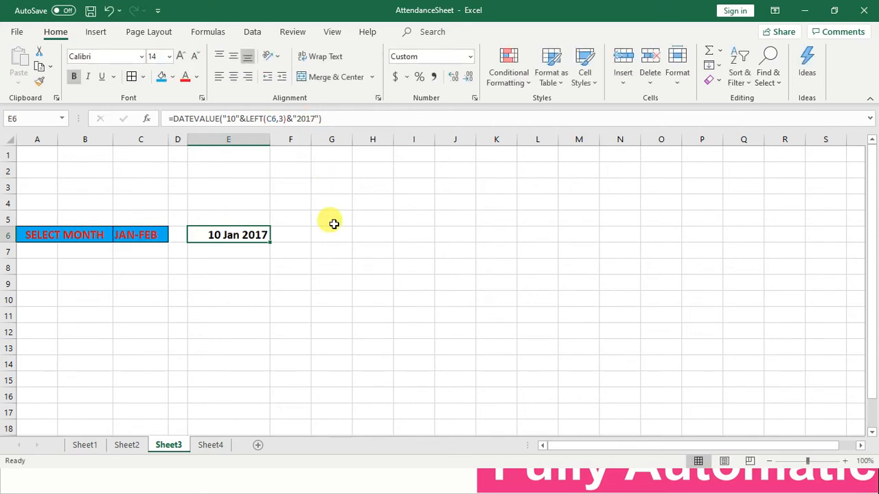
key("F2")
key("Left")
key("BackSpace")
key("BackSpace")
key("BackSpace")
key("BackSpace")
key("BackSpace")
key("BackSpace")
key("BackSpace")
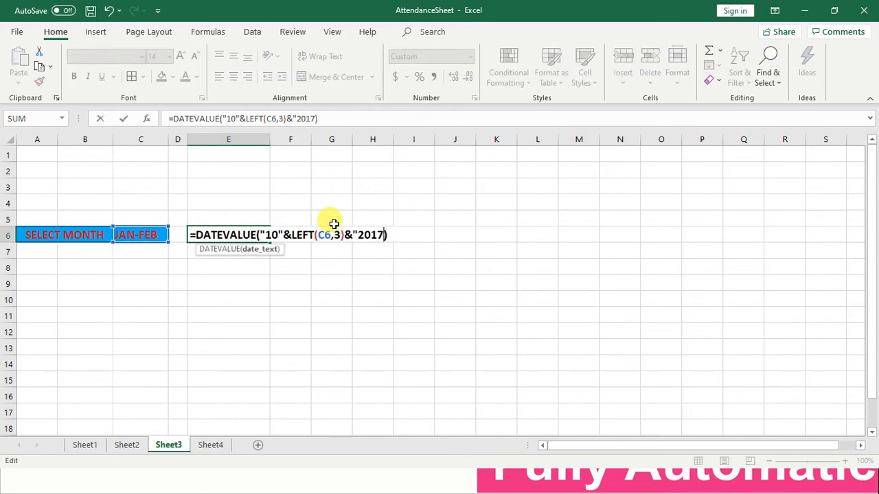
key("Return")
Step: Enter the label TO in F6 and make it bold
key("Up")
key("Right")
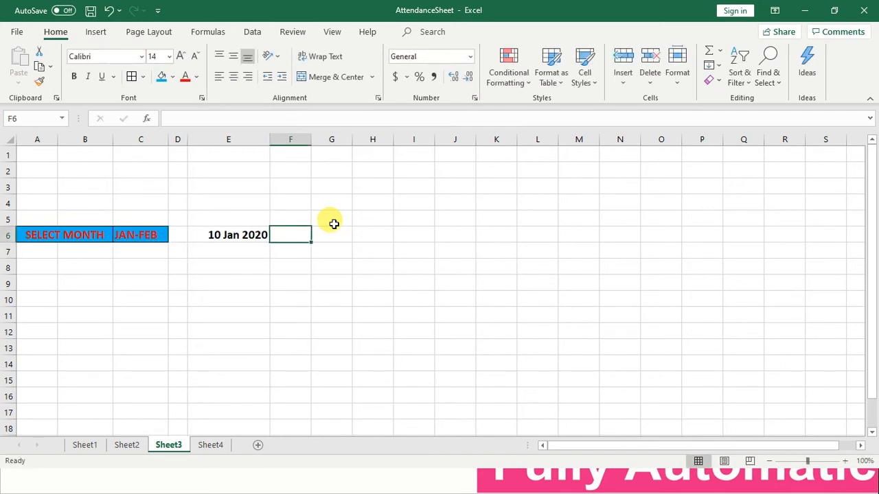
type("TO")
key("Return")
key("Up")
key("ctrl+b")
Step: Widen column G and enter the end date formula =EDATE(E6,1) in G6
left_click_drag(312, 139, 373, 143)
left_click(323, 230)
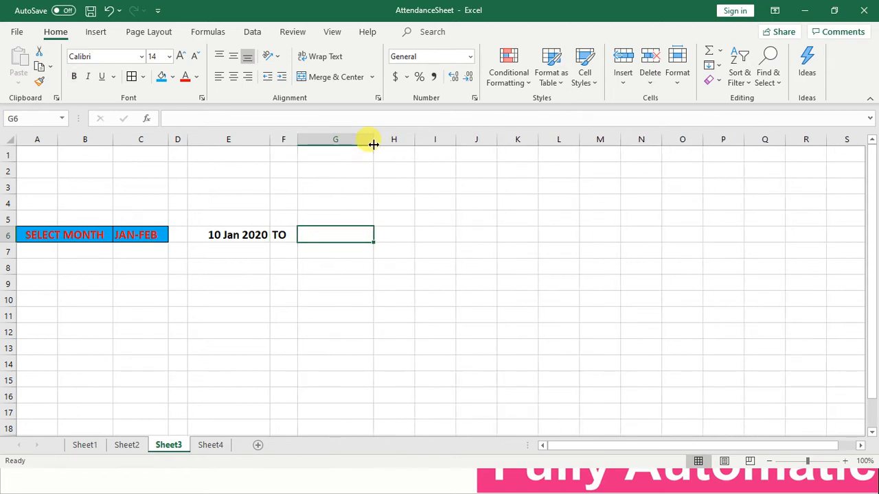
type("=ED")
key("Tab")
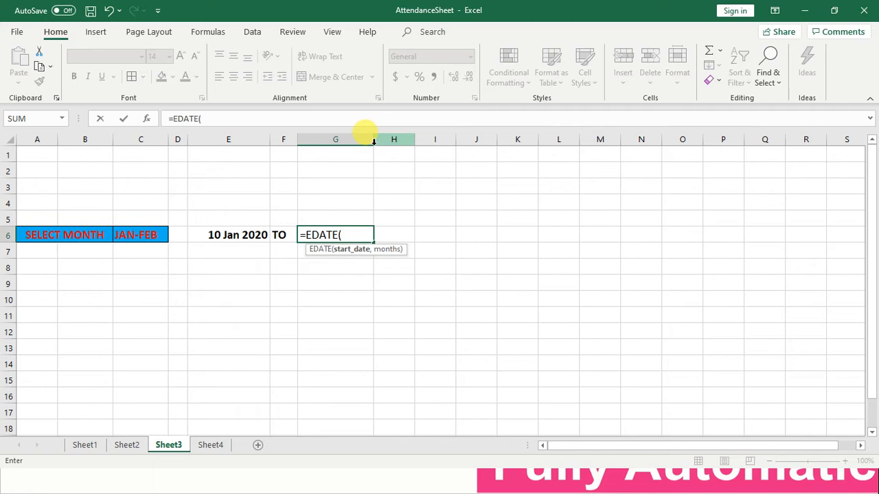
left_click(212, 235)
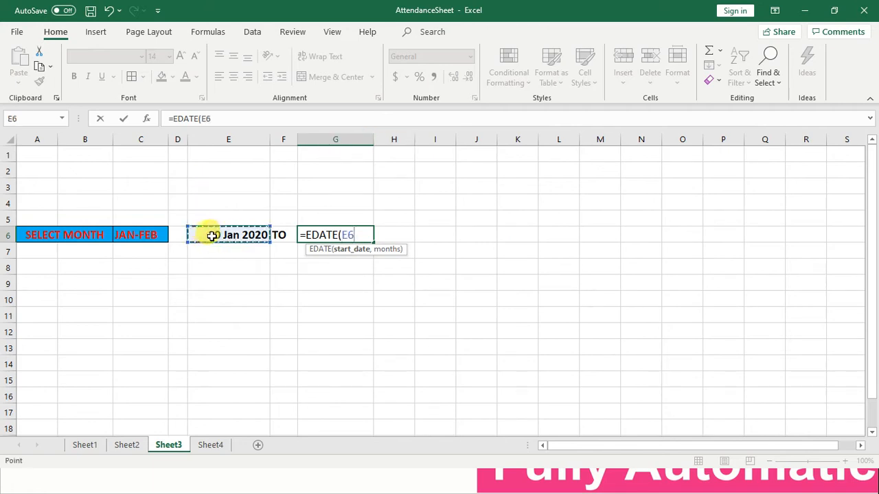
type(",1")
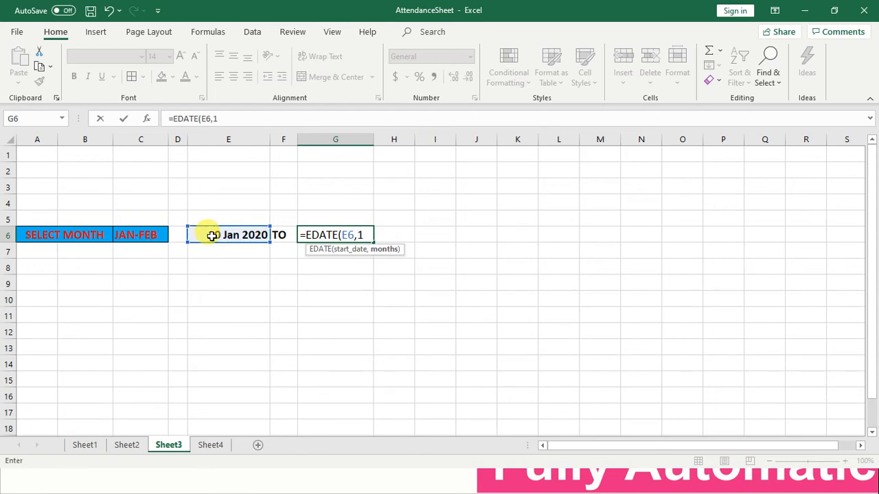
type(")")
key("Return")
Step: Give the end date in G6 the custom number format DD MMM YYYY and make it bold
key("Up")
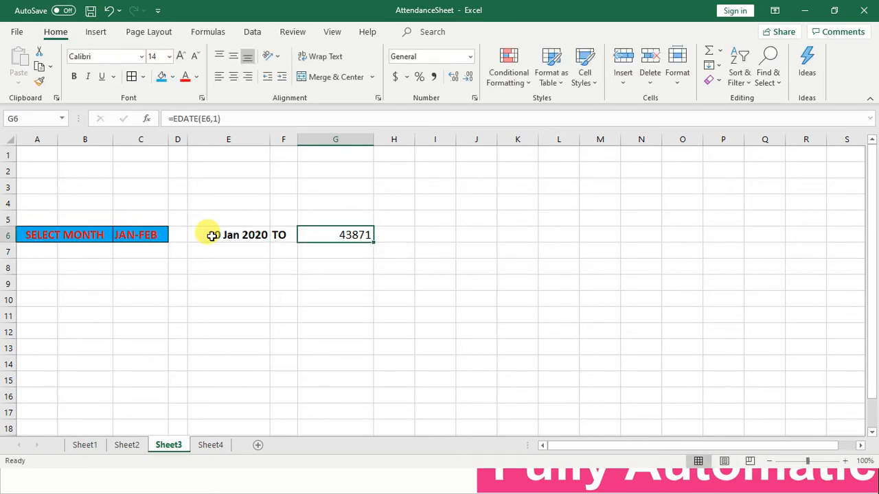
key("ctrl+1")
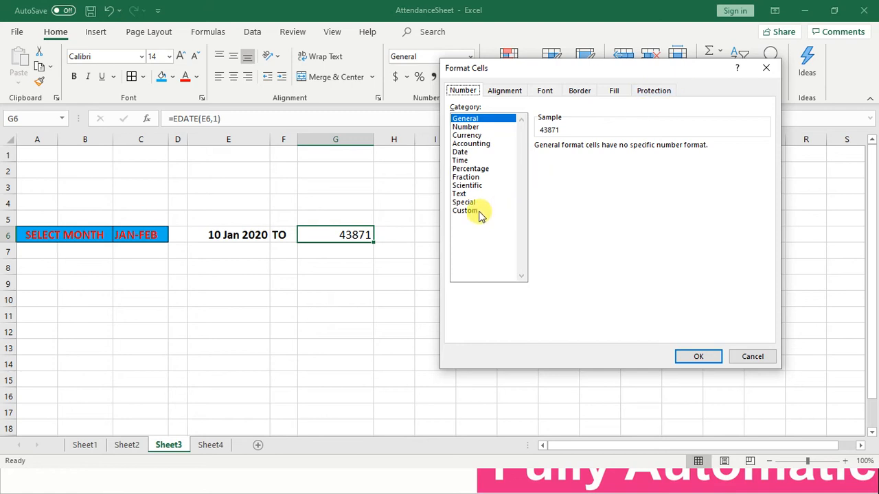
left_click(465, 211)
left_click(576, 153)
key("BackSpace")
key("BackSpace")
key("BackSpace")
key("BackSpace")
key("BackSpace")
key("BackSpace")
key("BackSpace")
type("DD MMM YYYY")
key("Return")
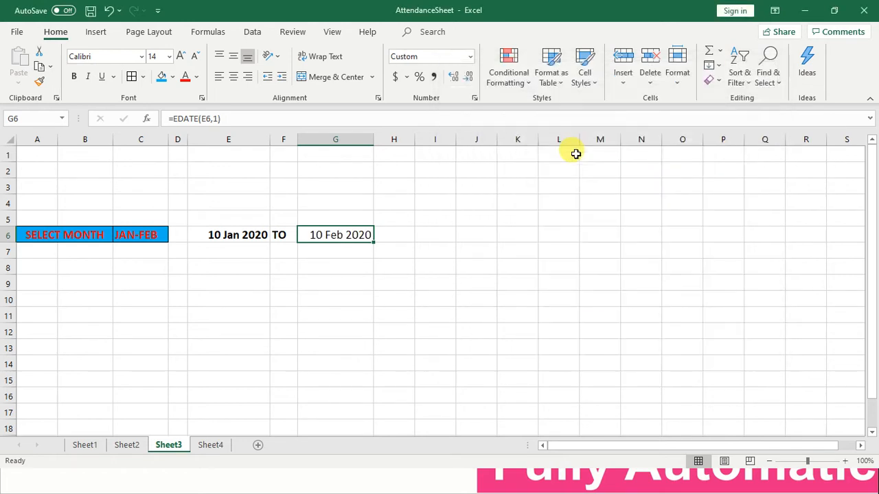
key("ctrl+b")
Step: Format the date range E6:G6 with the light blue fill, red text and all borders
key("Left")
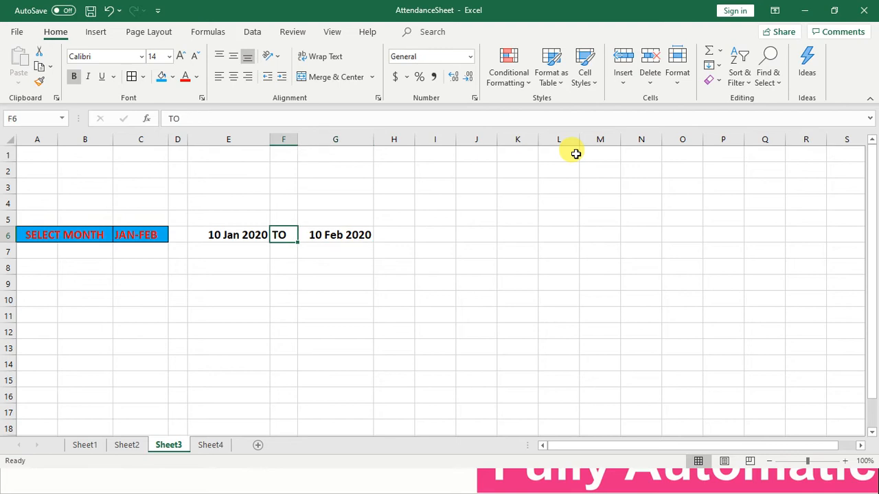
key("Left")
key("shift+Right")
key("shift+Right")
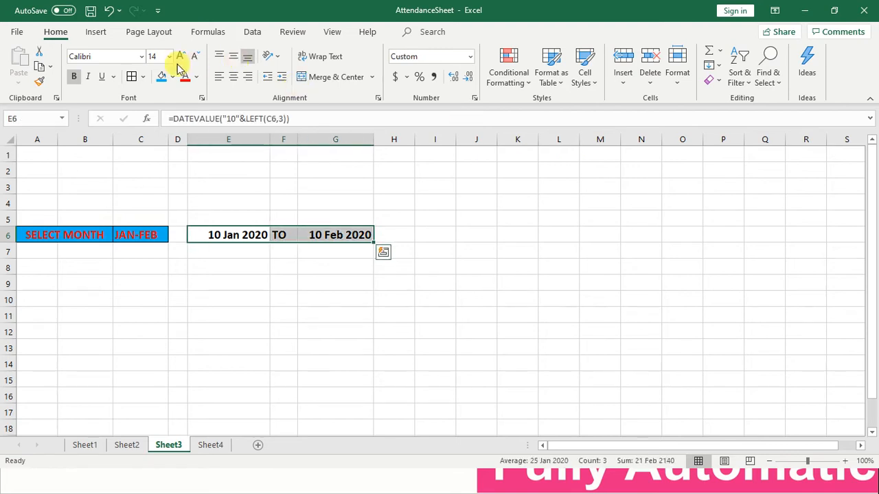
left_click(160, 78)
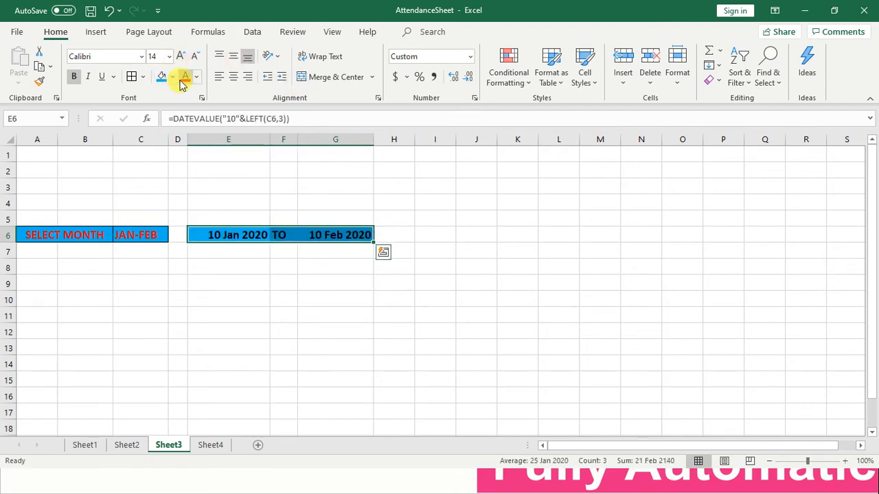
left_click(184, 76)
left_click(131, 78)
left_click(215, 279)
key("Up")
key("Up")
key("Up")
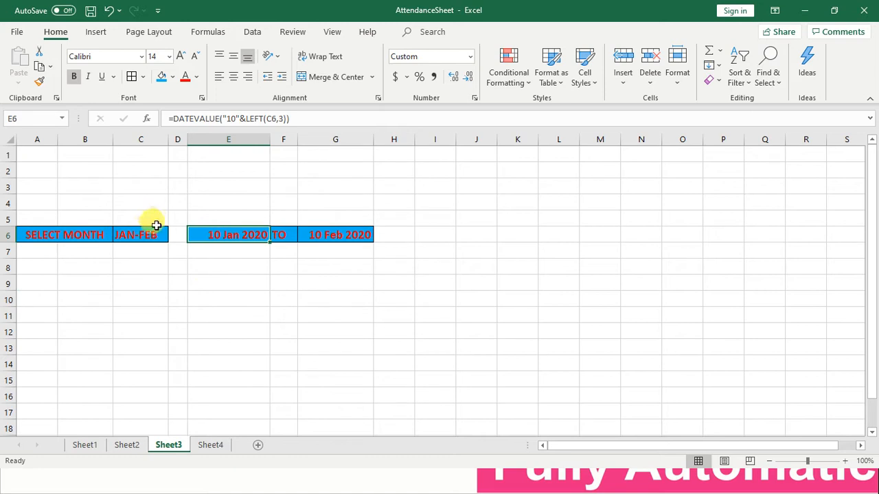
Step: Select FEB-MAR in the month dropdown in C6 and center the TO label in F6
left_click(157, 232)
left_click(175, 237)
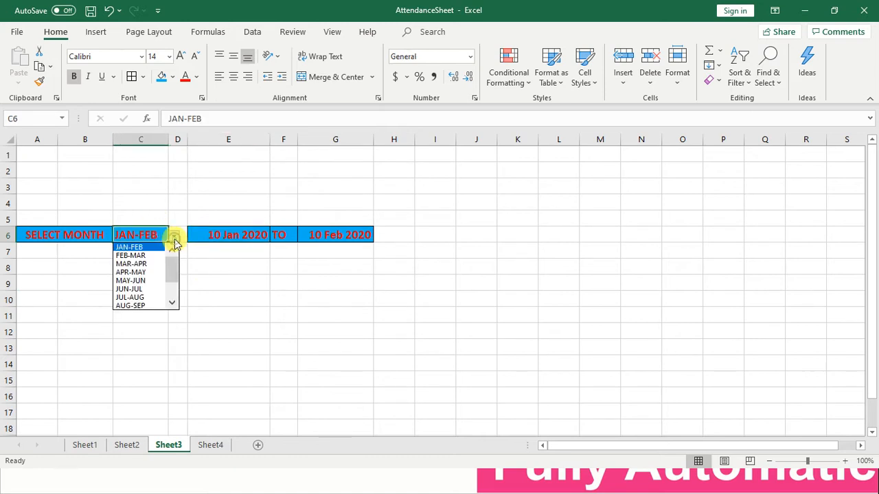
left_click(152, 257)
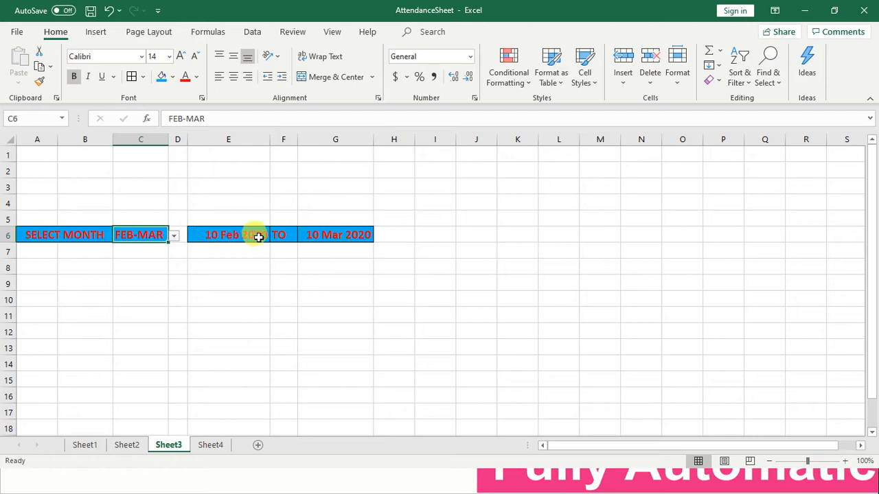
left_click(285, 237)
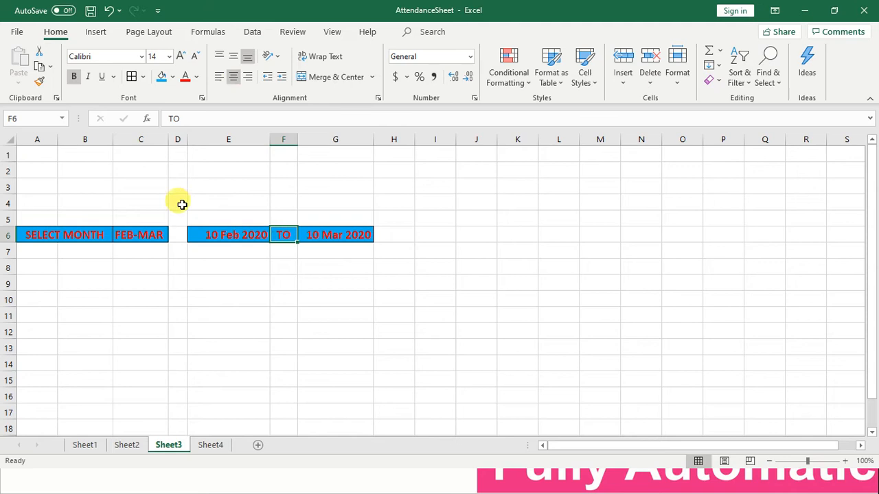
Step: Switch the month pair in C6 to APR-MAY
left_click(154, 232)
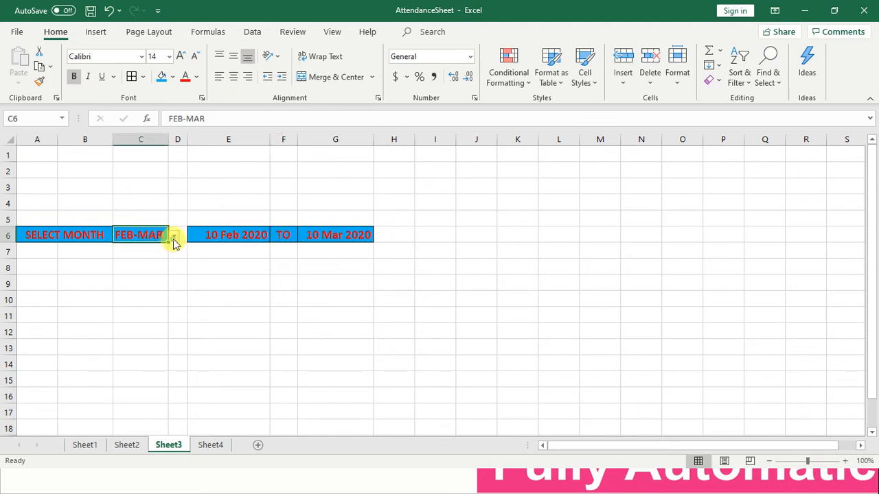
left_click(174, 238)
left_click(150, 268)
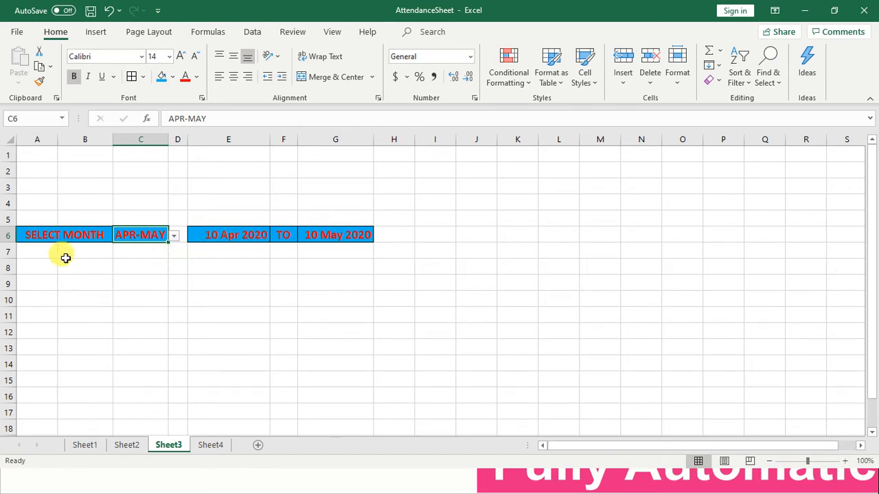
Step: Consult the finished attendance sheet on Sheet1, and calculate the period's day count in I6 of Sheet3 with =G6-E6
left_click(85, 445)
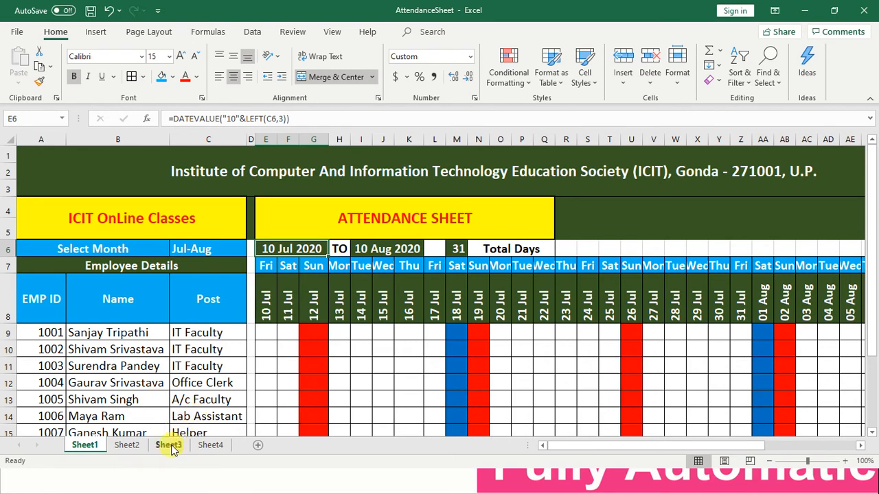
left_click(208, 444)
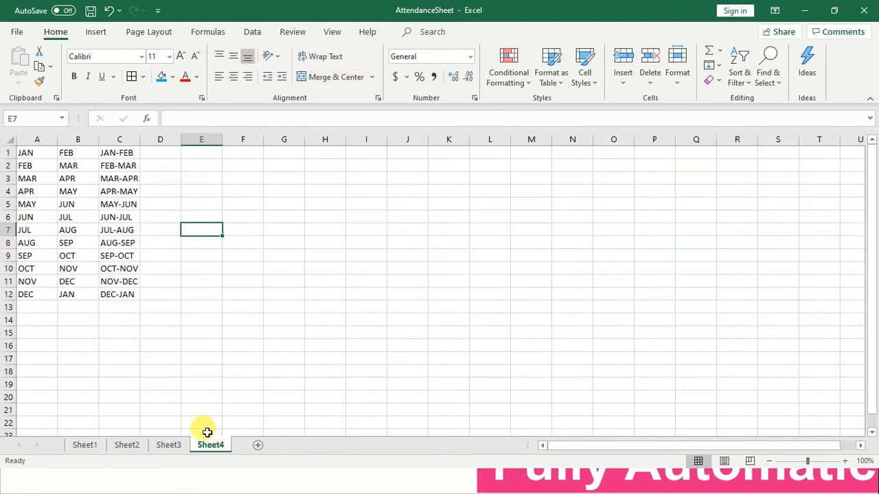
left_click(172, 447)
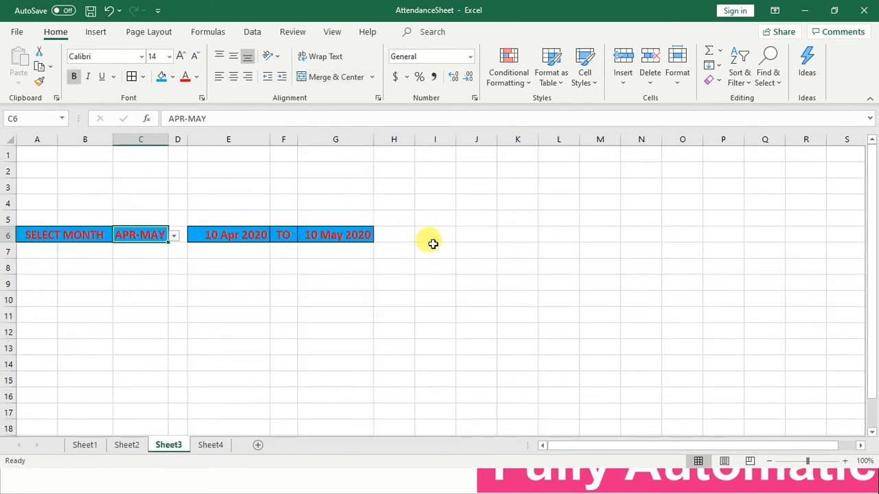
left_click(96, 448)
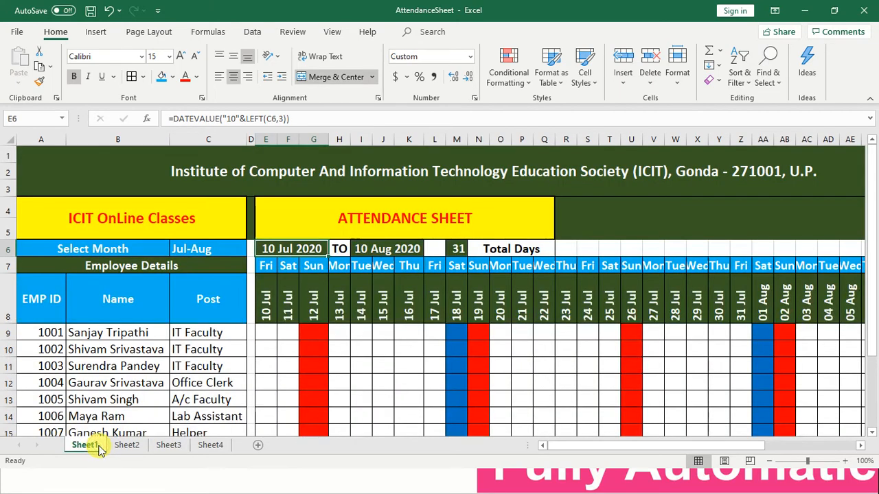
left_click(211, 445)
left_click(173, 446)
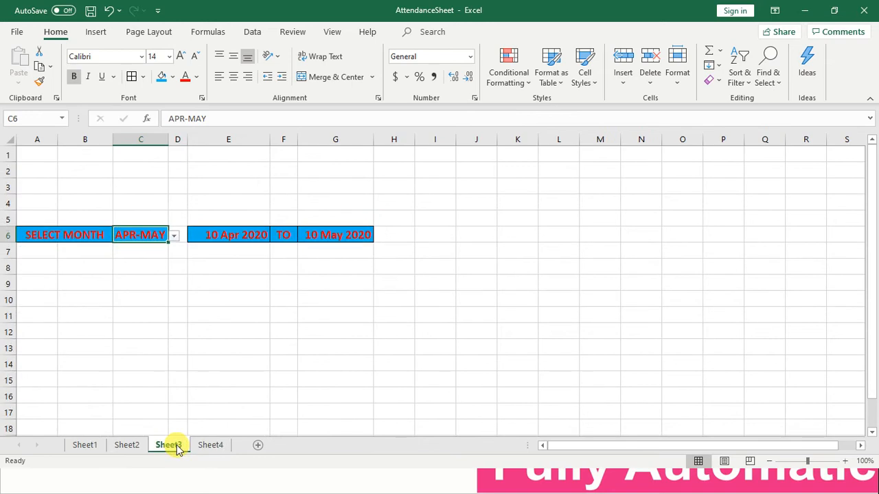
left_click(425, 234)
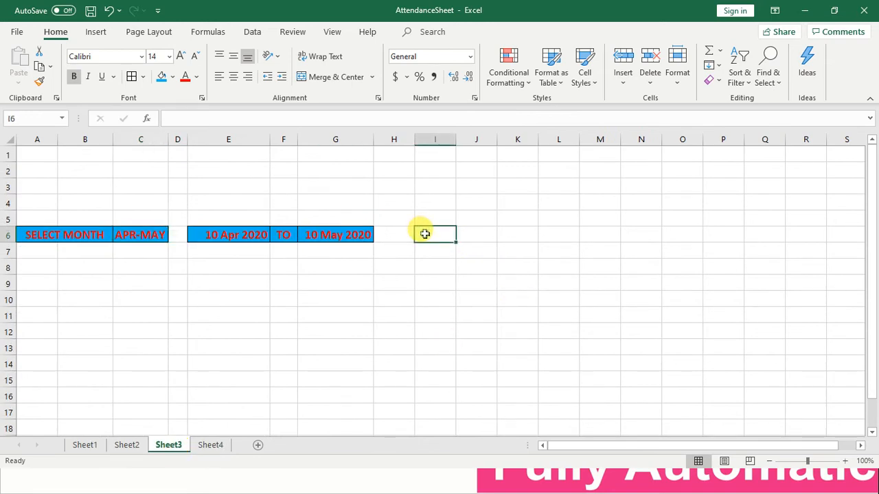
type("=")
left_click(355, 234)
type("-")
left_click(250, 237)
key("Return")
key("Up")
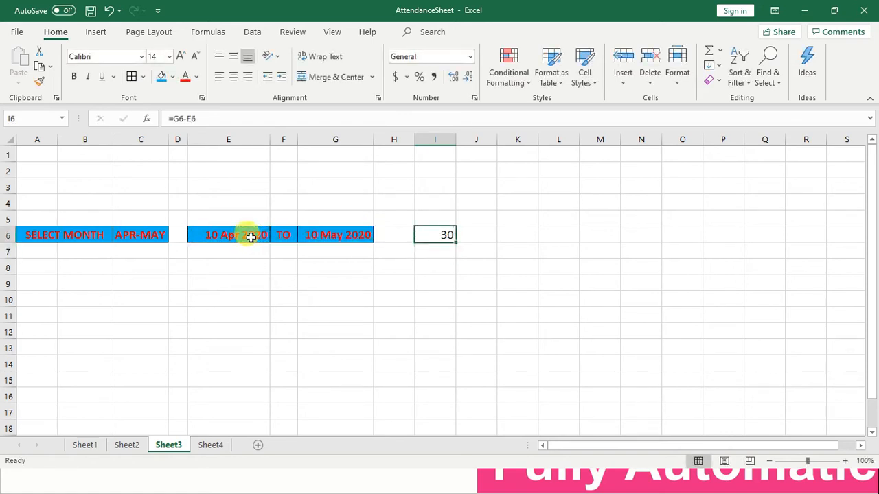
Step: Format the day count in I6 as bold, centered red text with the light blue fill and all borders
key("ctrl+b")
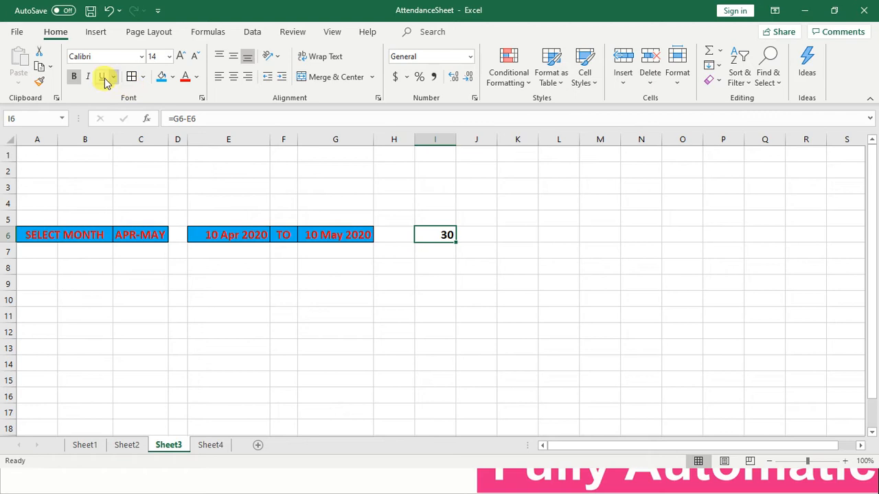
left_click(162, 78)
left_click(234, 77)
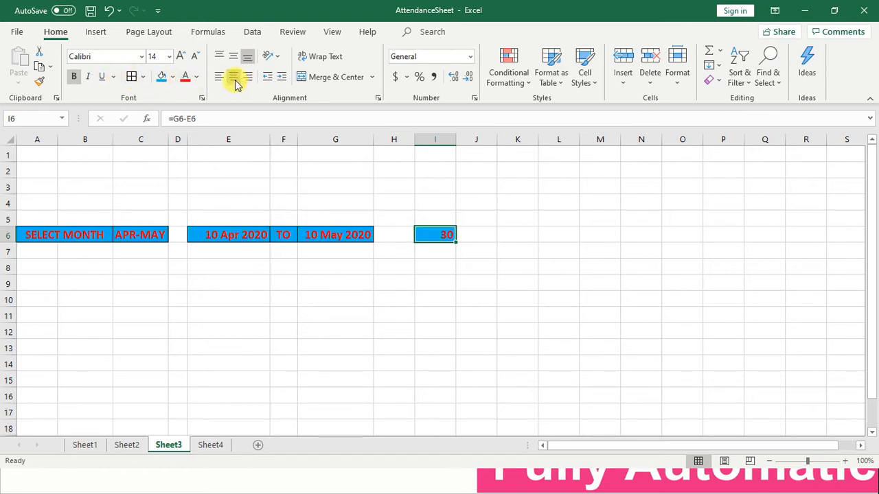
Step: Choose FEB-MAR from the month dropdown in C6 to test the day count
left_click(159, 235)
left_click(174, 235)
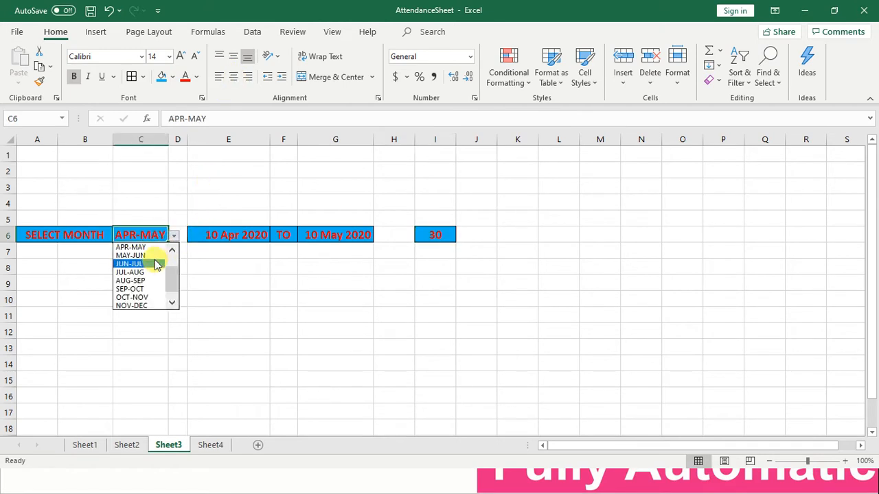
left_click(173, 251)
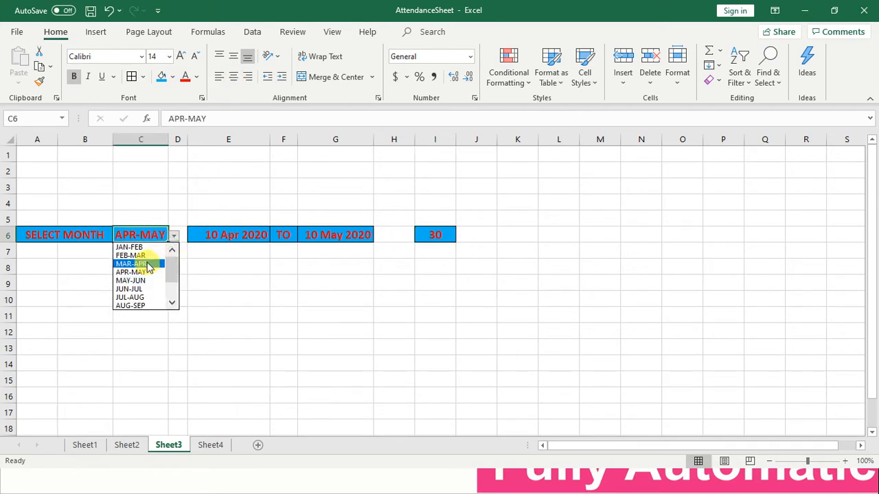
left_click(141, 256)
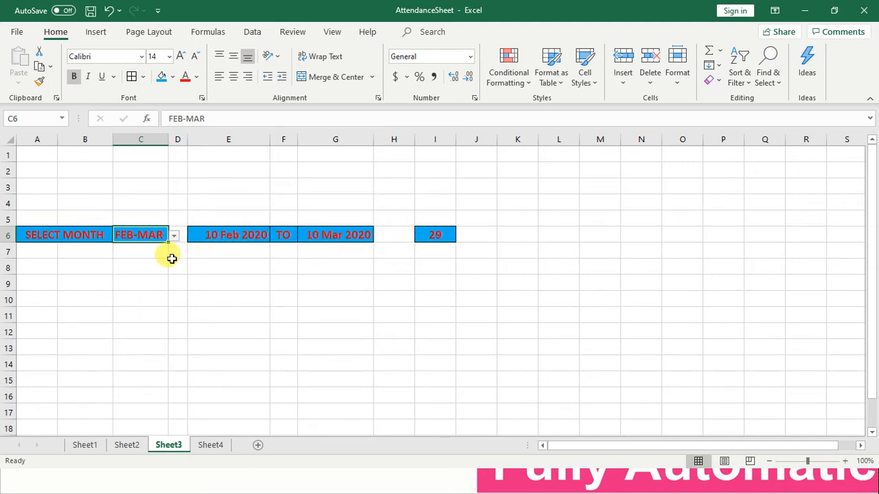
Step: Merge and center A7:C7 on Sheet3 and enter the bold, bordered heading EMPLOYEE'S DETAILS
left_click(84, 444)
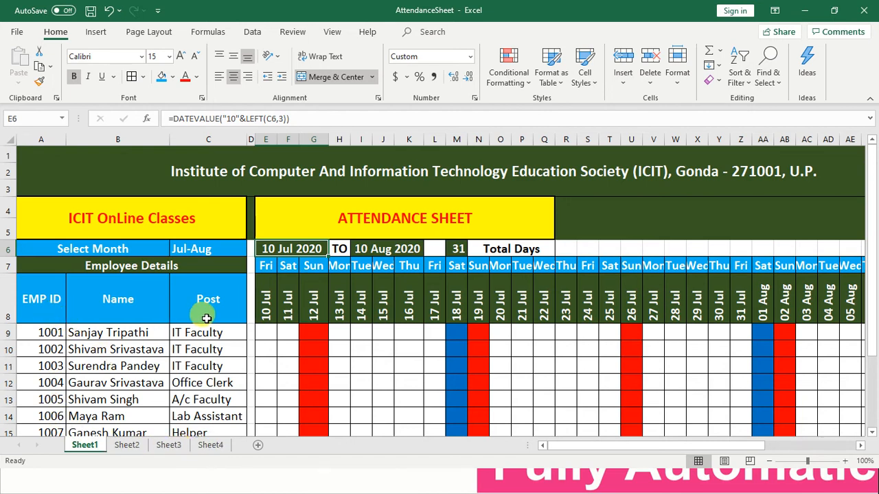
left_click(167, 444)
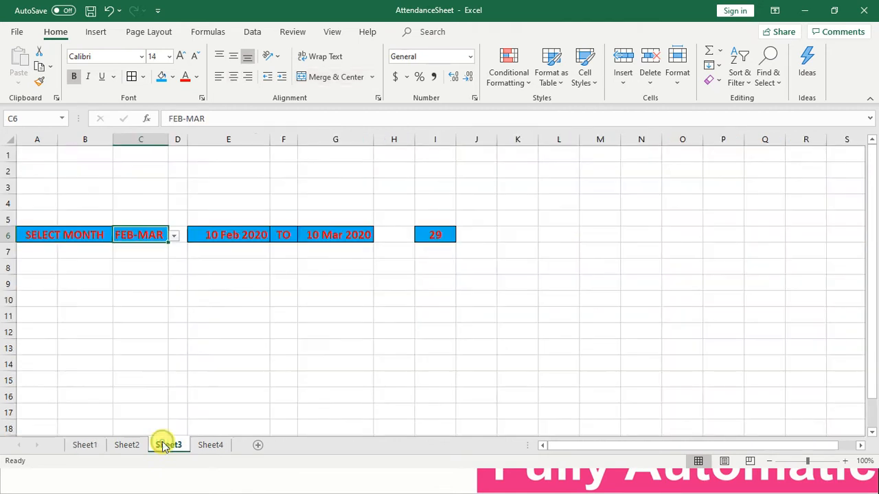
left_click(49, 254)
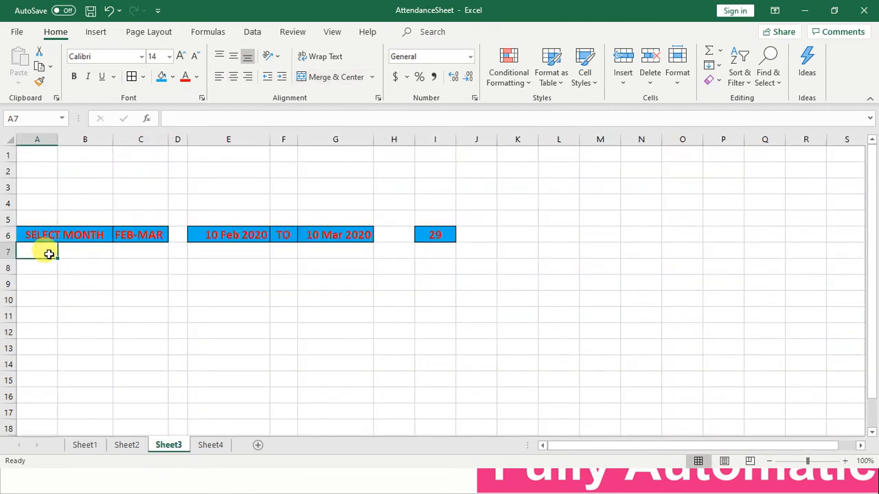
key("shift+Right")
key("shift+Right")
left_click(362, 78)
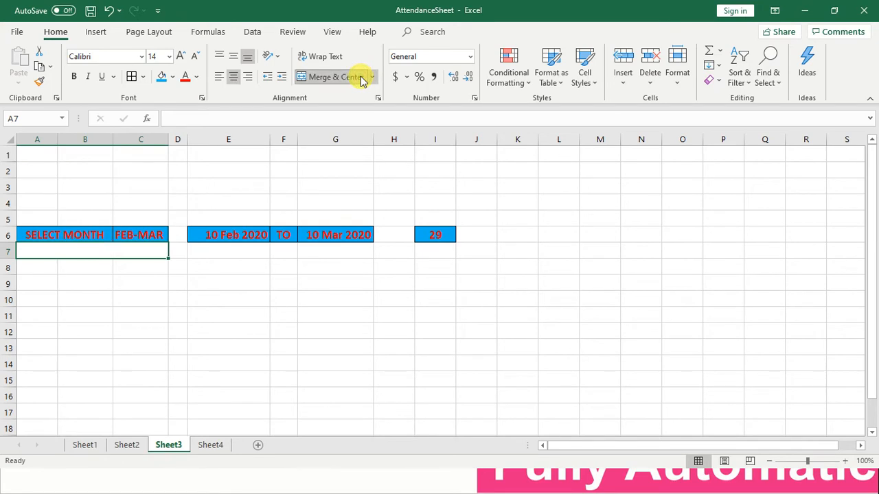
type("EMPLOY")
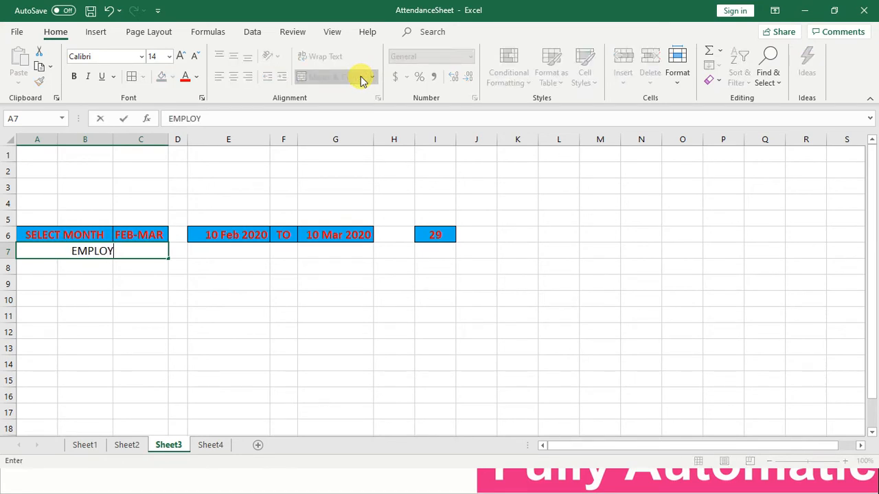
type("EE'S DETAILS")
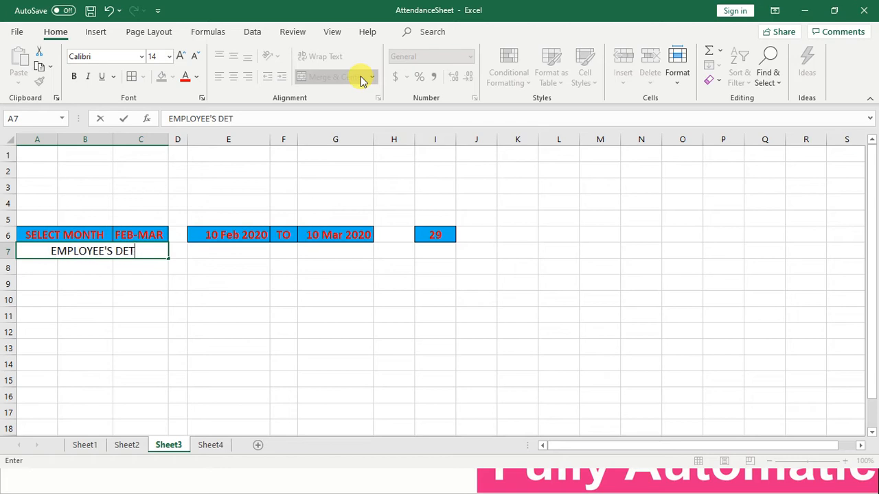
key("Return")
key("Up")
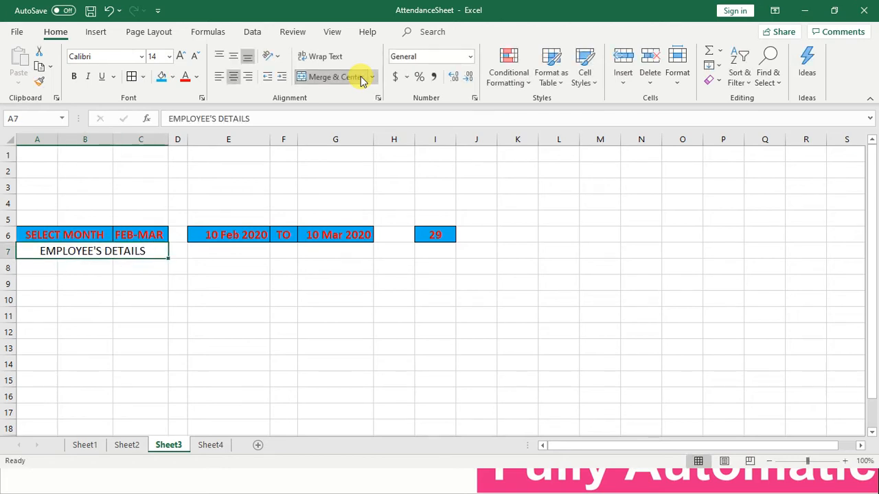
key("ctrl+b")
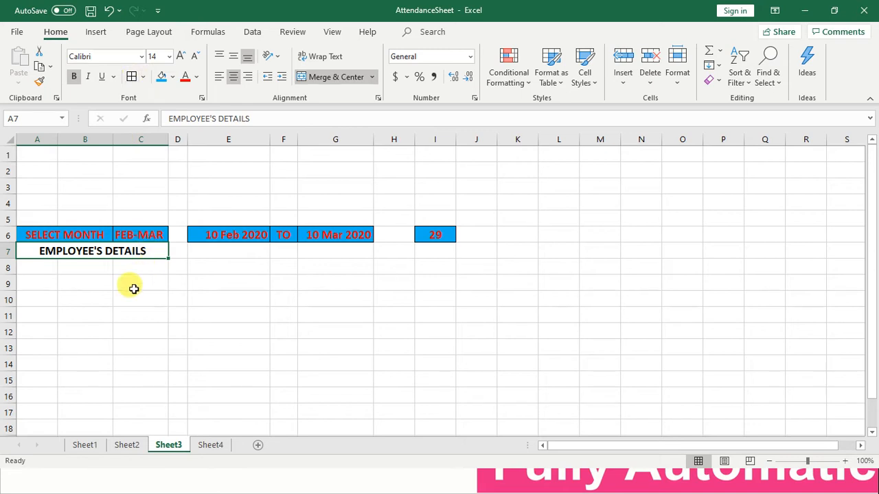
left_click(45, 270)
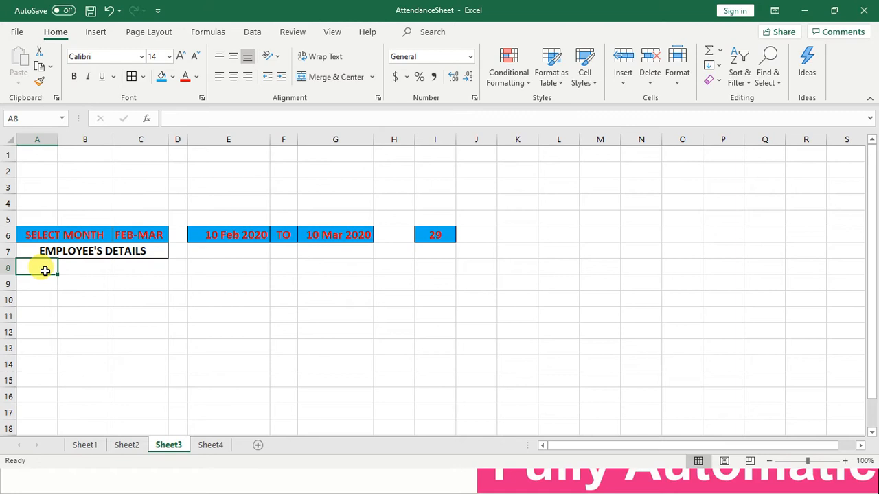
left_click(68, 270)
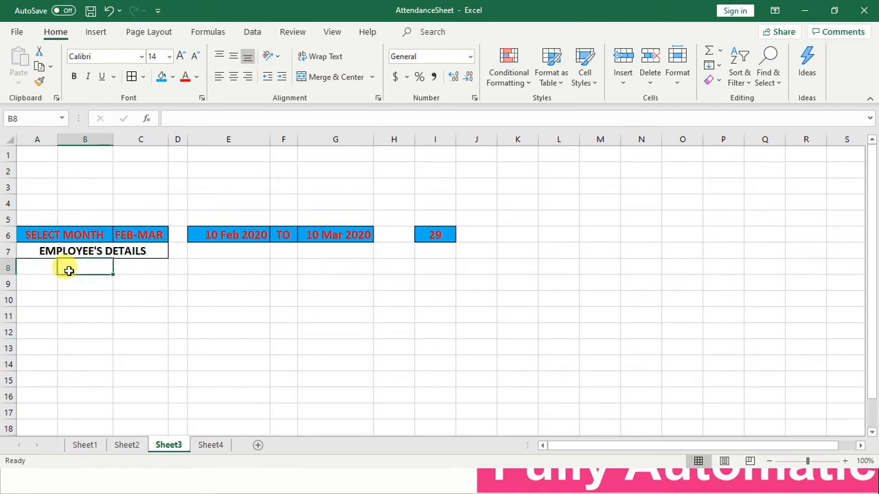
left_click(124, 265)
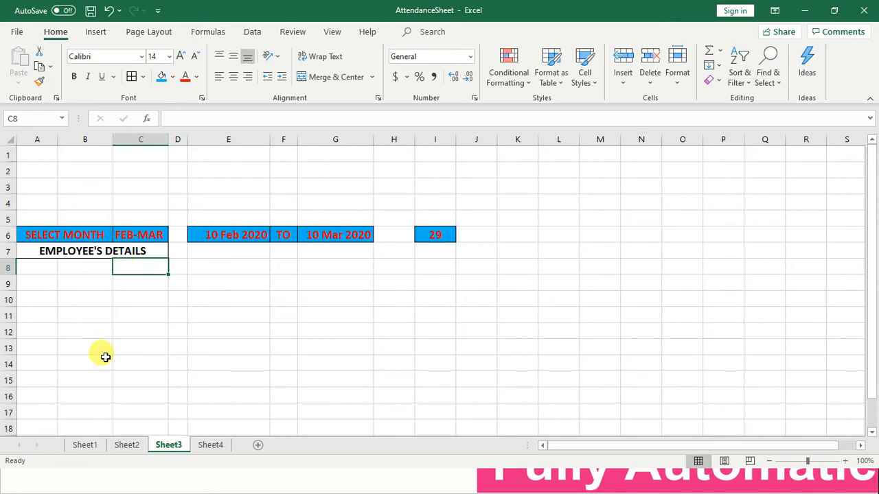
Step: Copy the employee table with its EMP ID, Name and Post headers from Sheet1, and paste it at A8 on Sheet3
left_click(84, 446)
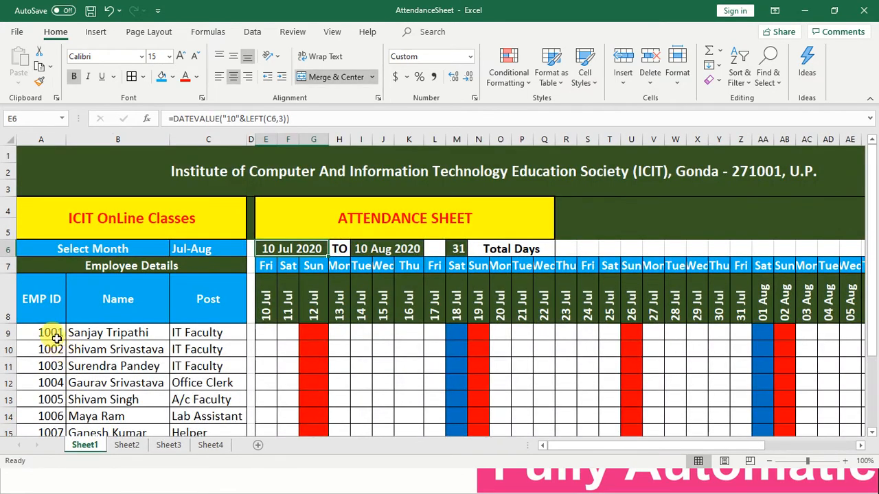
left_click(53, 311)
key("shift+Right")
key("shift+Right")
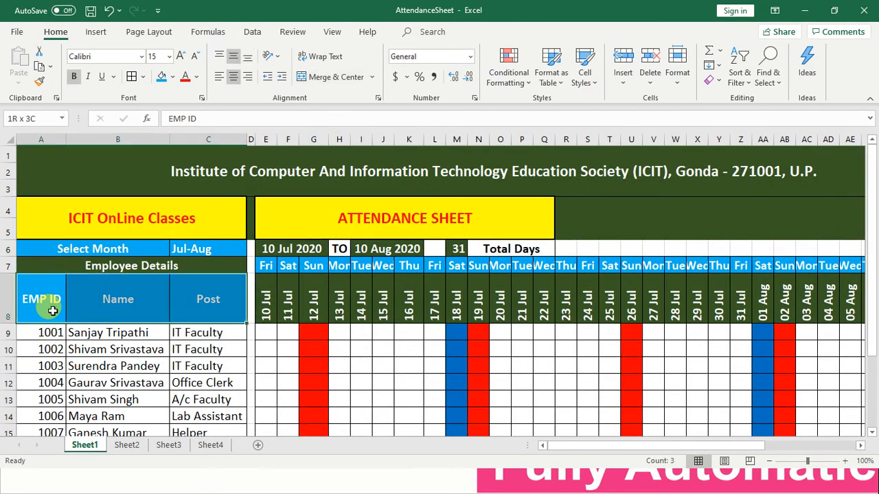
key("shift+Down")
key("shift+Down")
key("shift+Down")
key("shift+Down")
key("shift+Down")
key("shift+Down")
key("shift+Down")
key("shift+Down")
key("shift+Down")
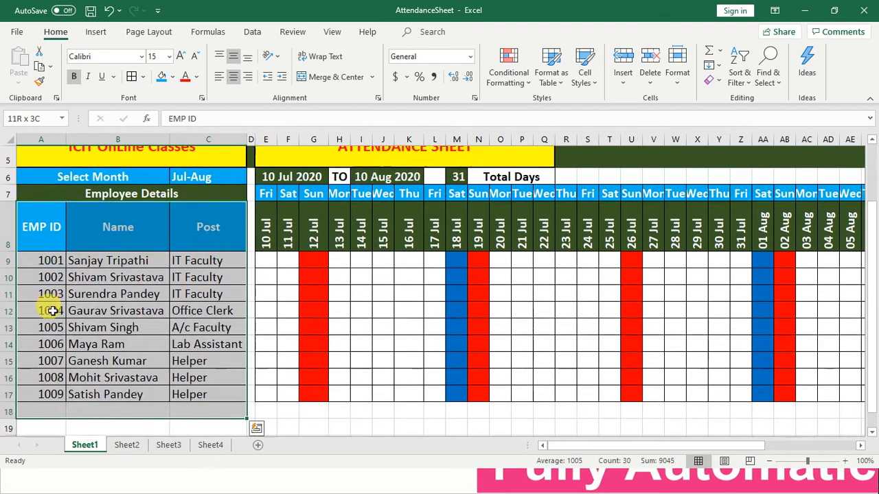
key("ctrl+c")
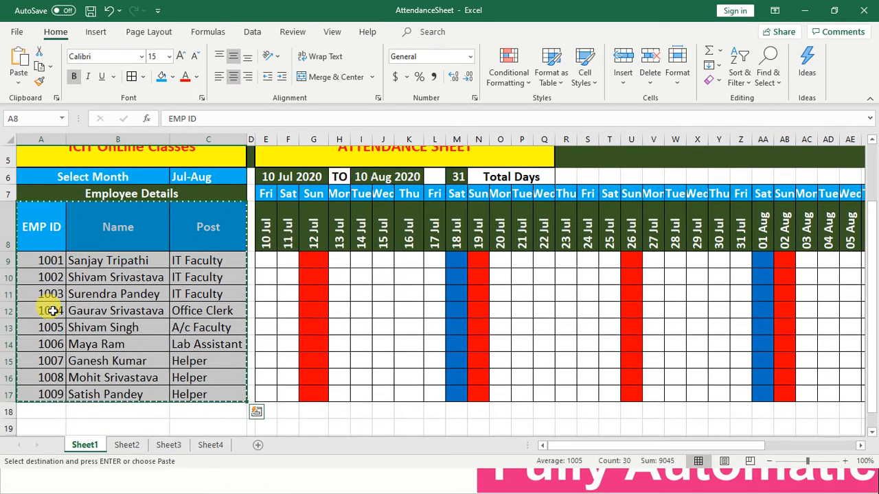
left_click(210, 445)
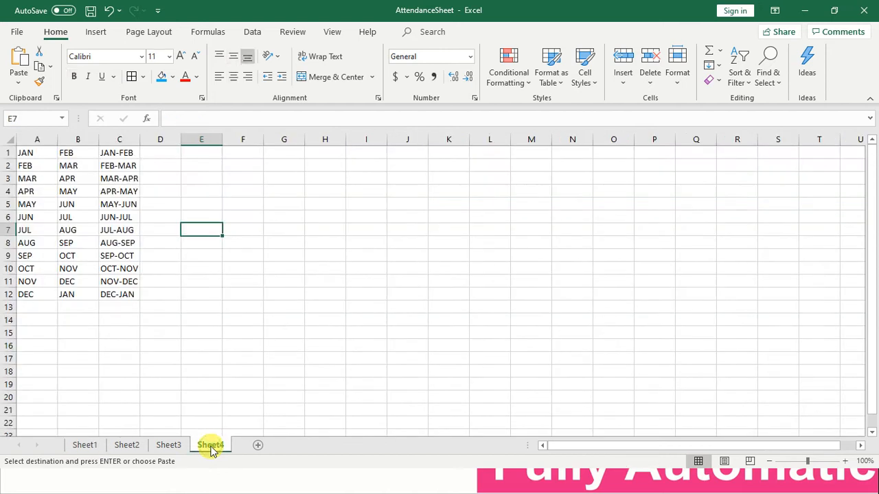
left_click(169, 445)
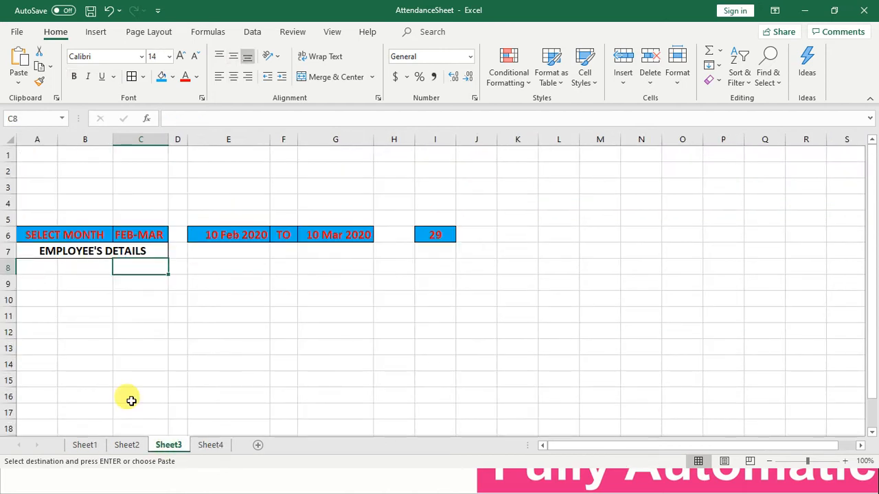
left_click(46, 269)
key("Return")
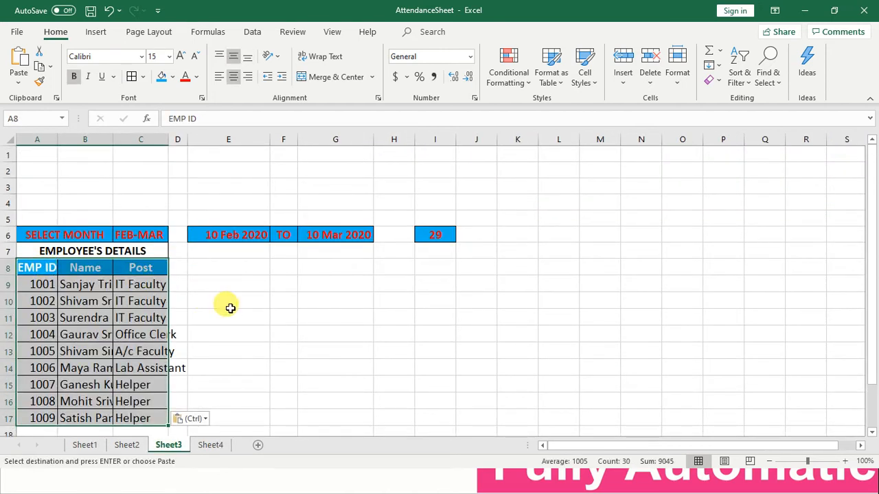
Step: AutoFit the widths of columns A, B and C to the EMP ID, Name and Post entries on Sheet3
left_click(228, 302)
double_click(58, 139)
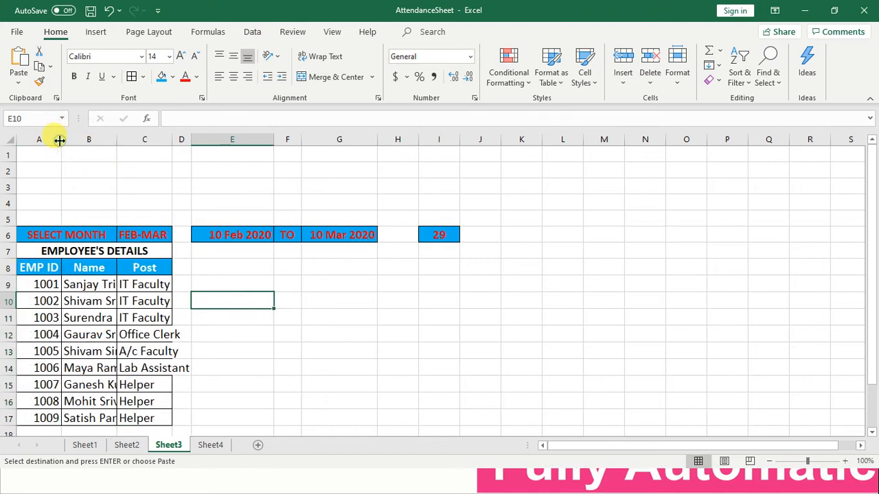
double_click(116, 136)
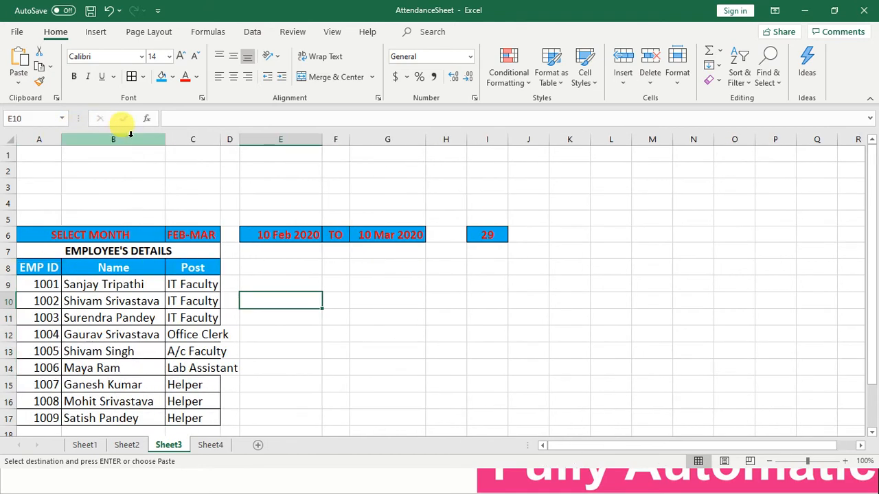
double_click(219, 138)
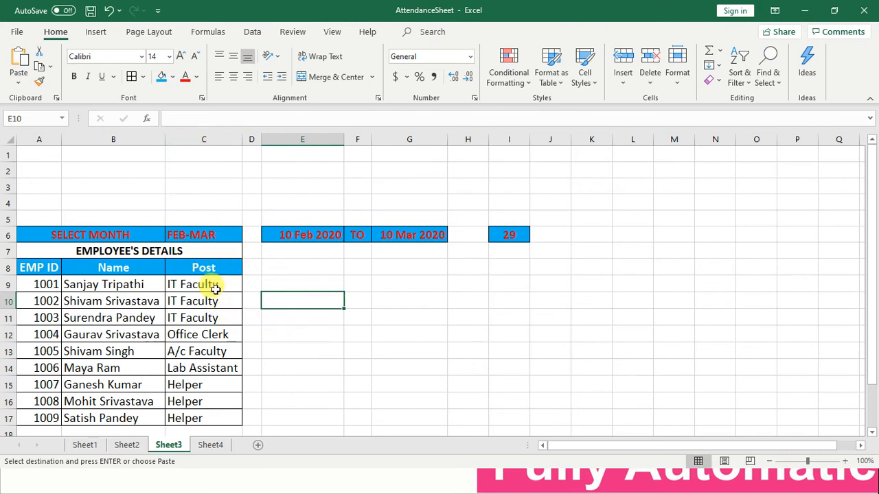
Step: Give the EMPLOYEE'S DETAILS heading in A7 a light blue-gray fill and red text, and save the workbook
left_click(172, 251)
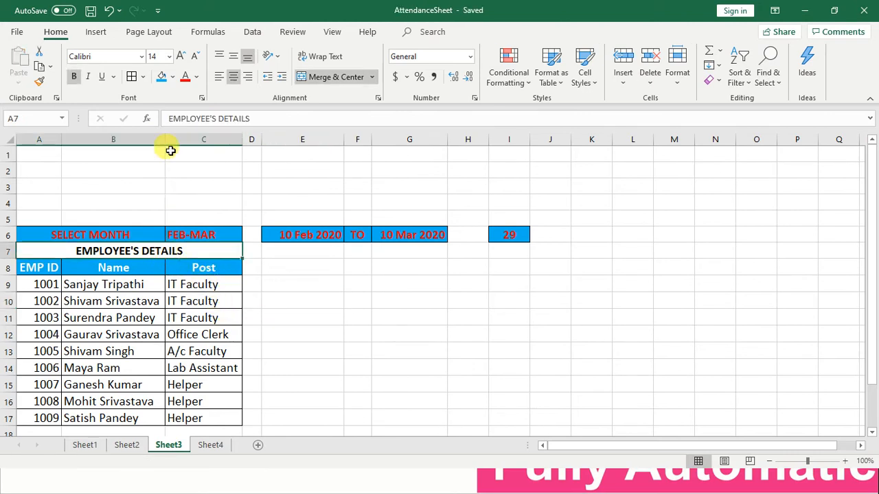
left_click(173, 78)
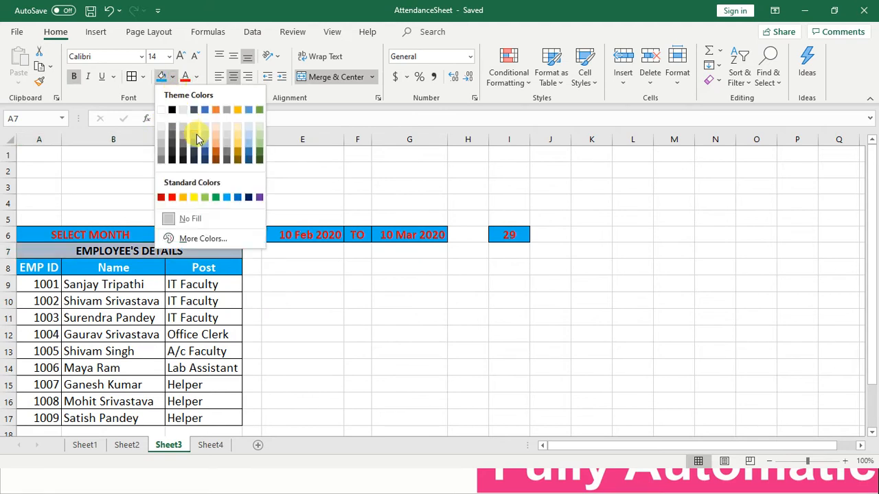
left_click(196, 135)
left_click(185, 77)
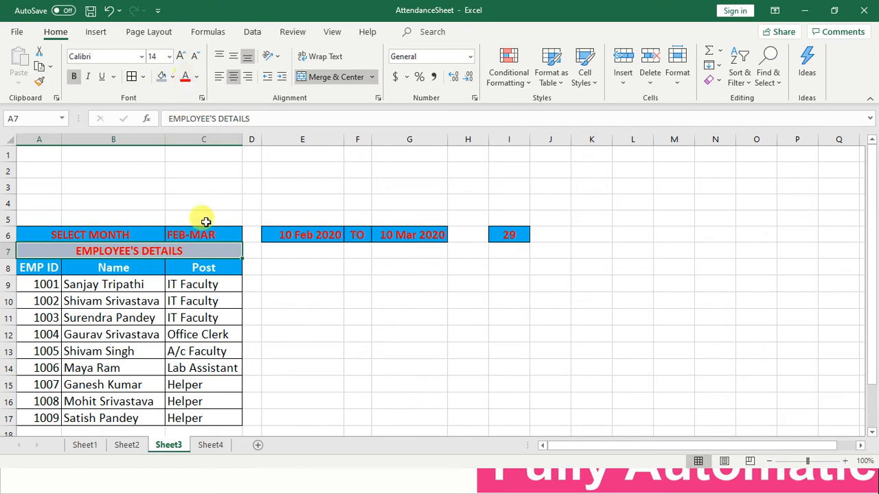
left_click(284, 300)
key("ctrl+s")
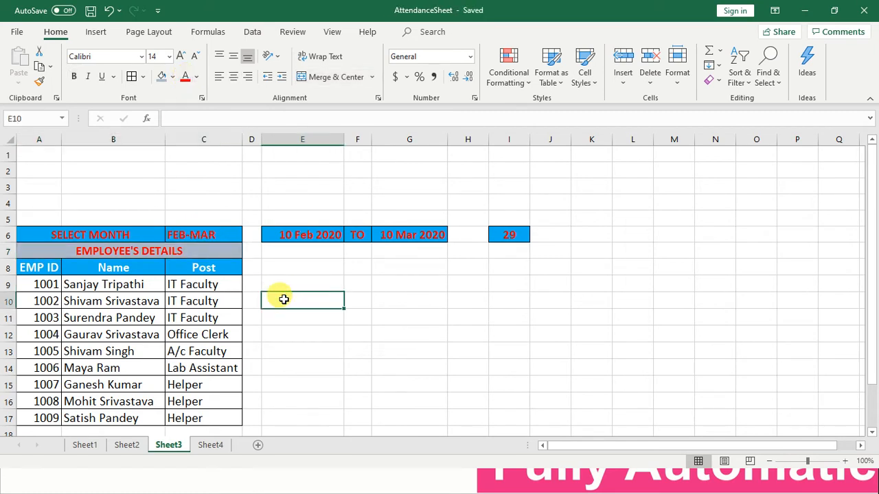
Step: Check the first date header's formula in E8 on Sheet1, and enter =E6 in E8 on Sheet3
left_click(91, 447)
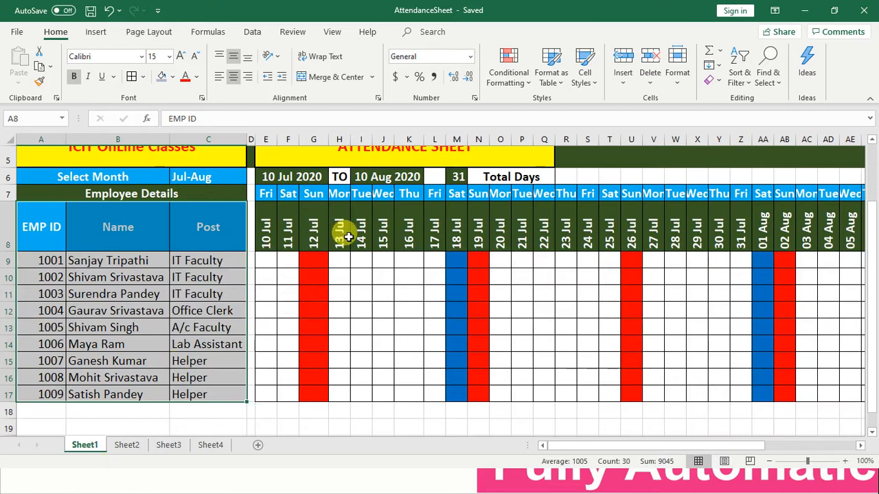
left_click(267, 235)
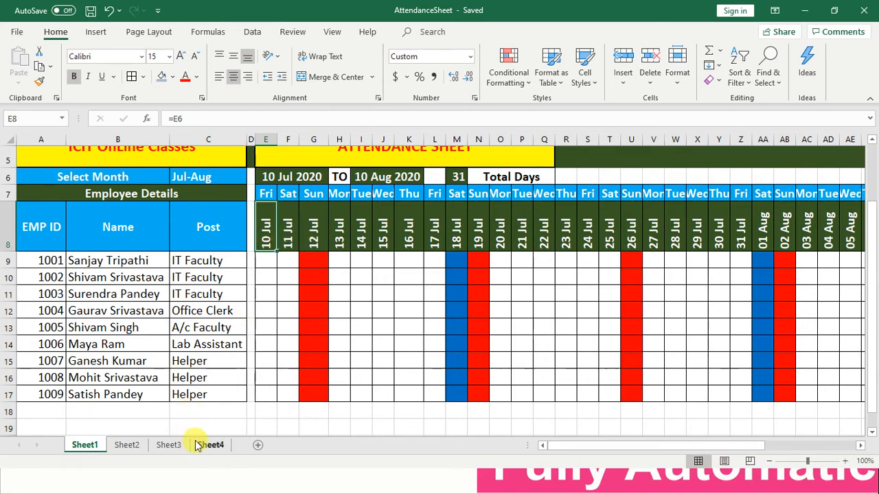
left_click(171, 445)
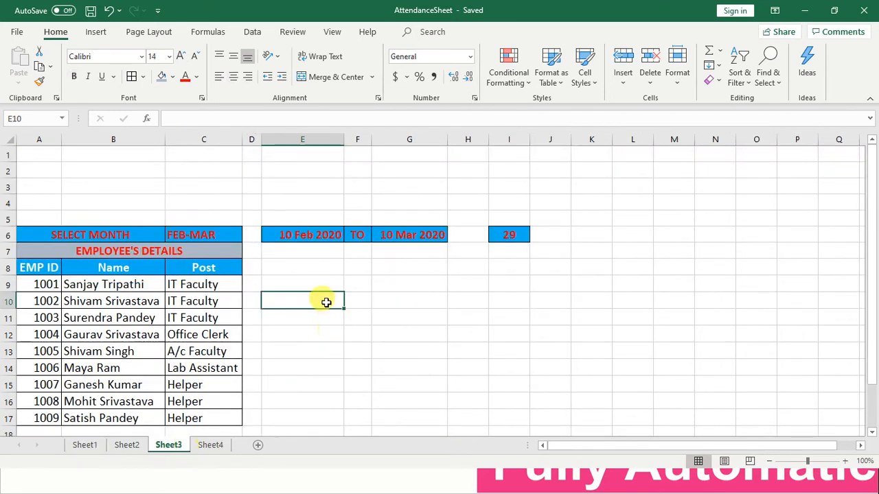
left_click(311, 273)
type("=")
left_click(303, 237)
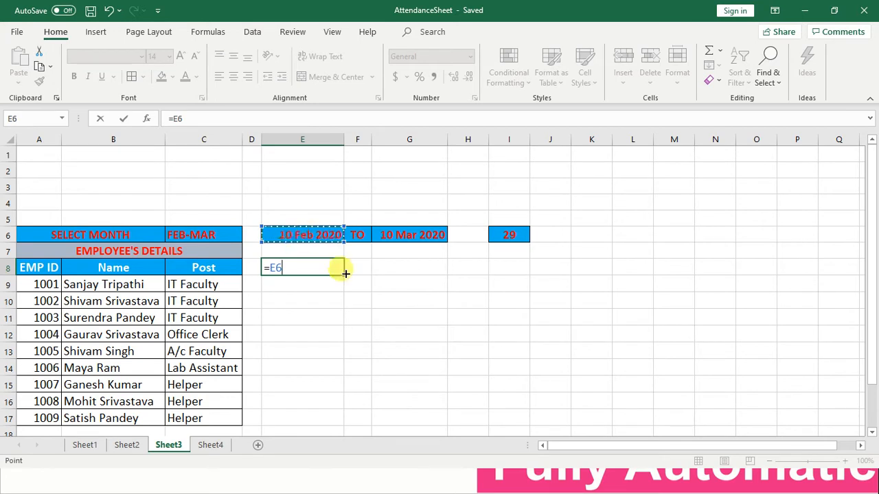
key("Return")
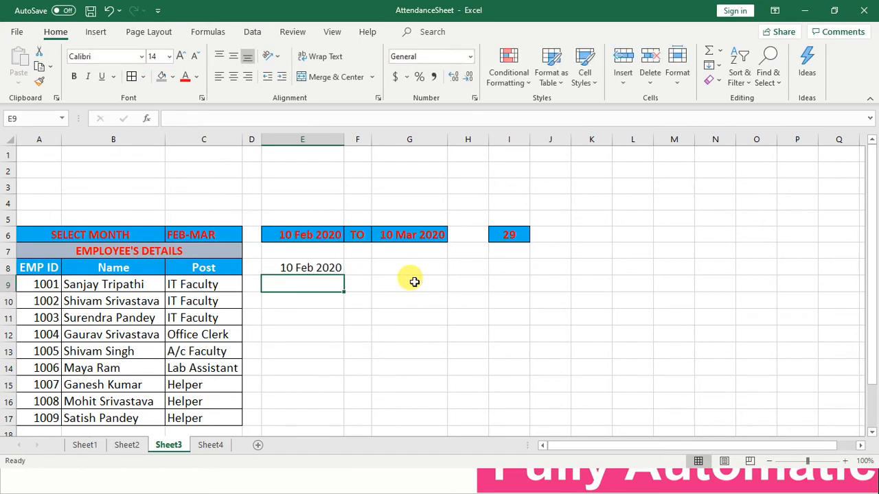
Step: Apply the custom number format dd mmm to the date in E8
key("Up")
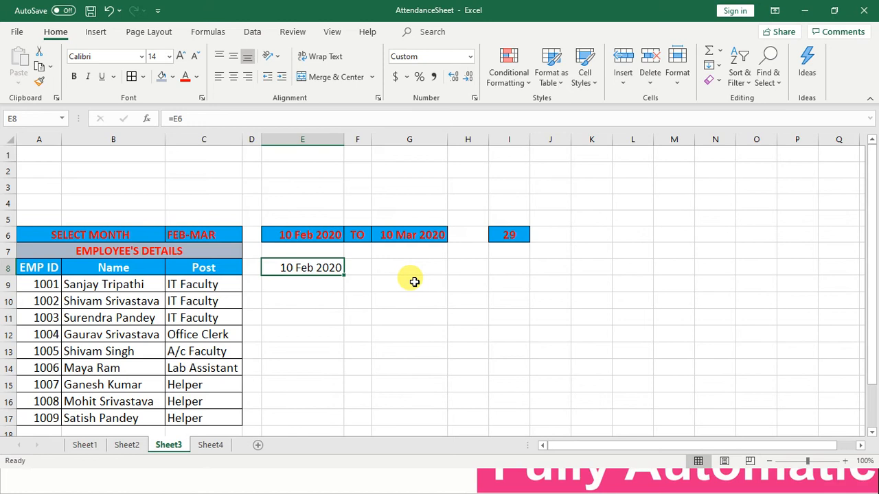
key("ctrl+1")
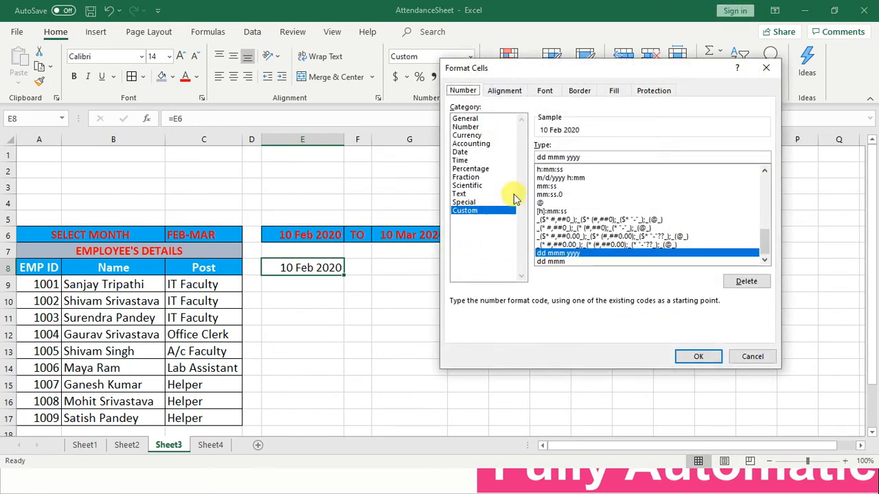
left_click(590, 158)
key("BackSpace")
key("BackSpace")
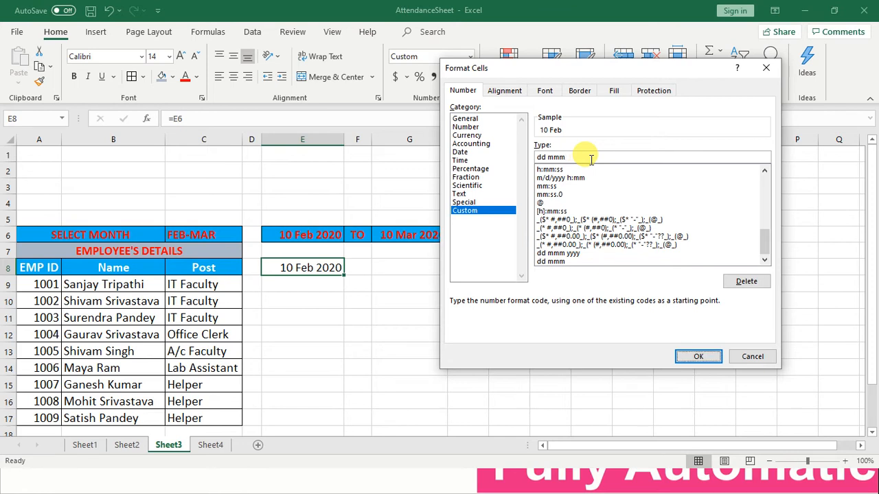
key("Return")
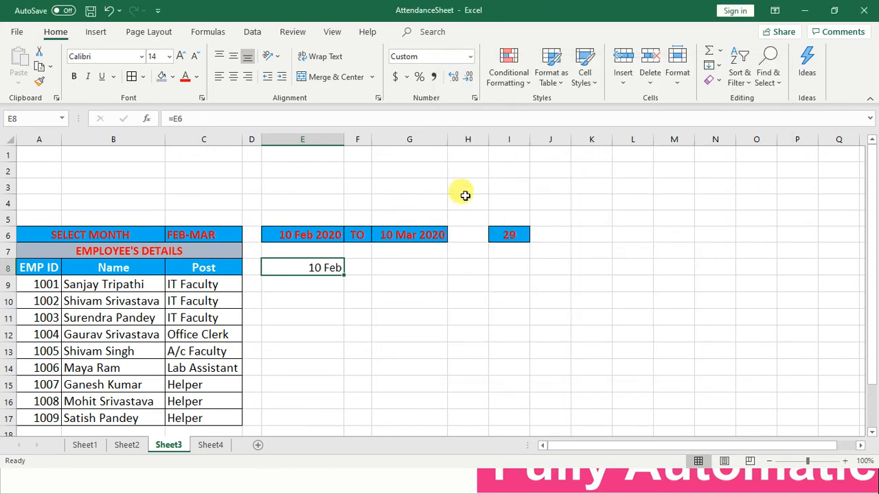
Step: Widen column F on Sheet3 to roughly twice its width
left_click(360, 267)
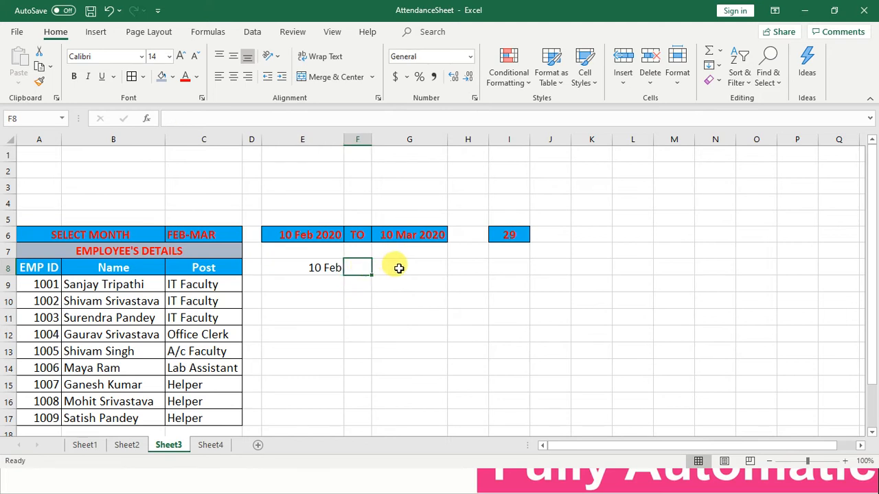
left_click(399, 267)
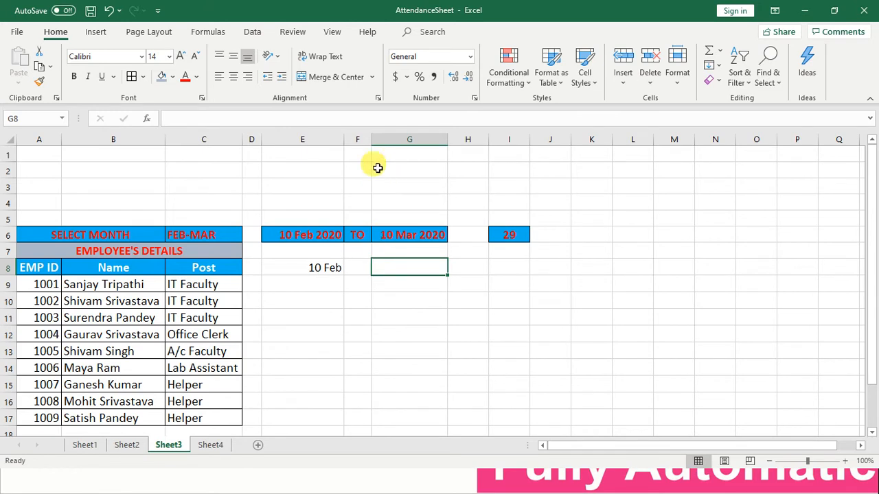
left_click_drag(373, 139, 406, 141)
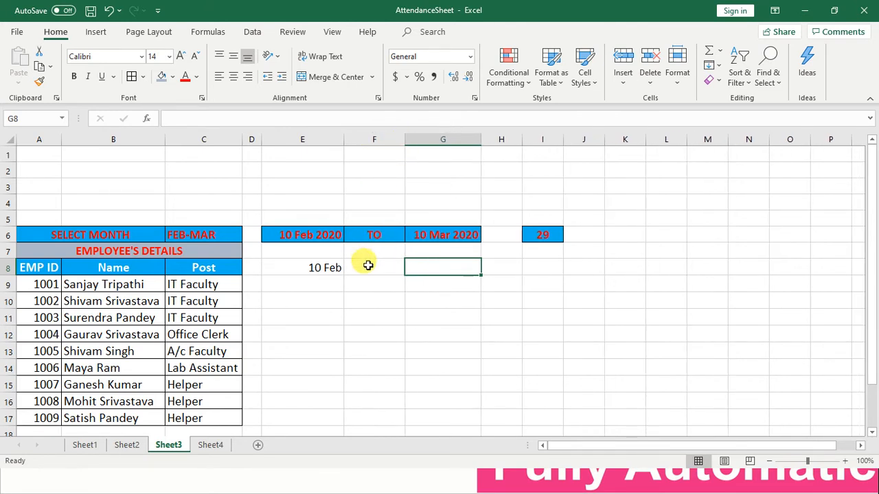
left_click(368, 266)
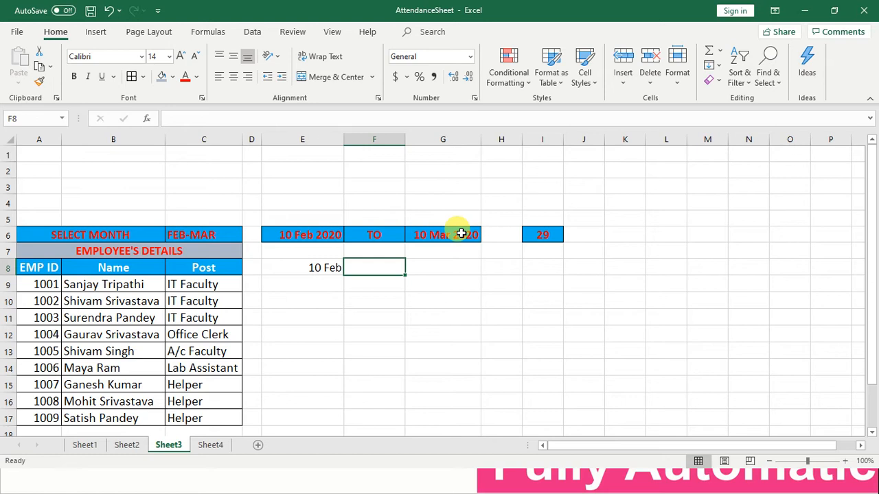
type("=IF(")
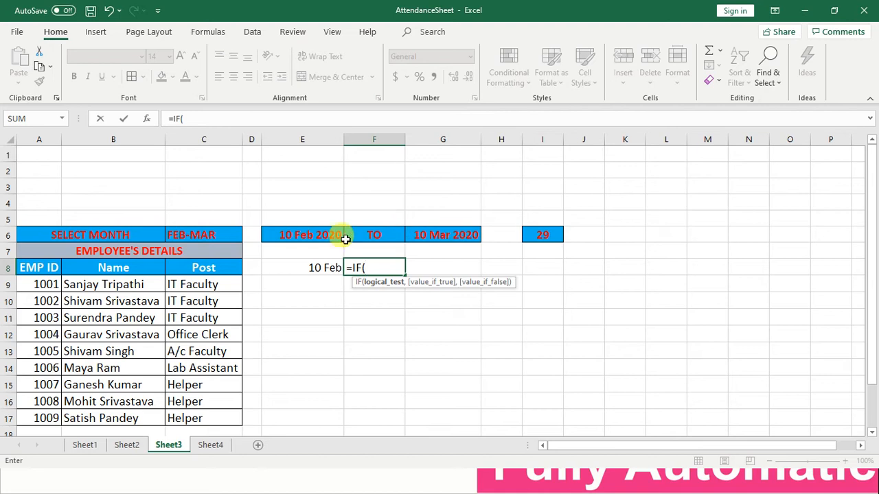
left_click(320, 268)
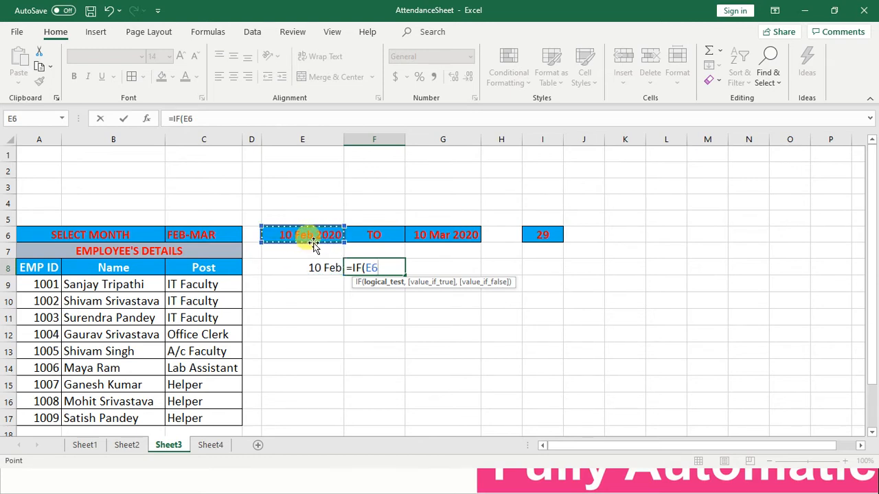
type("<")
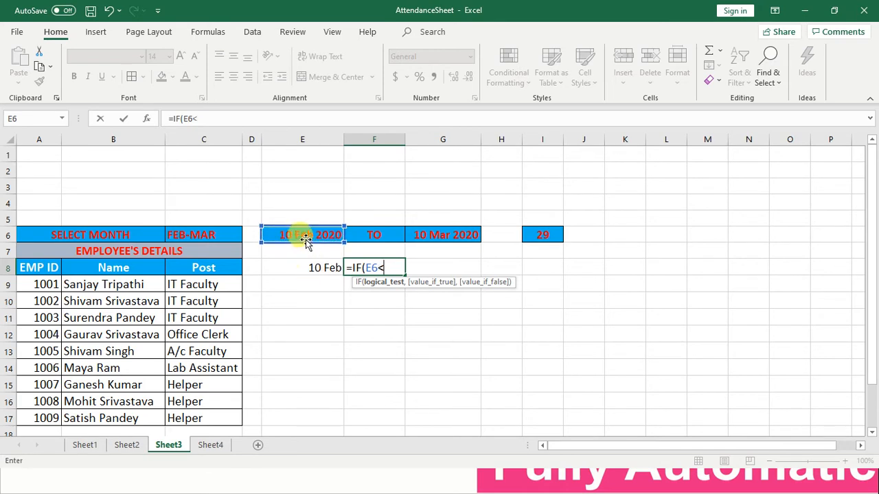
key("BackSpace")
key("BackSpace")
key("BackSpace")
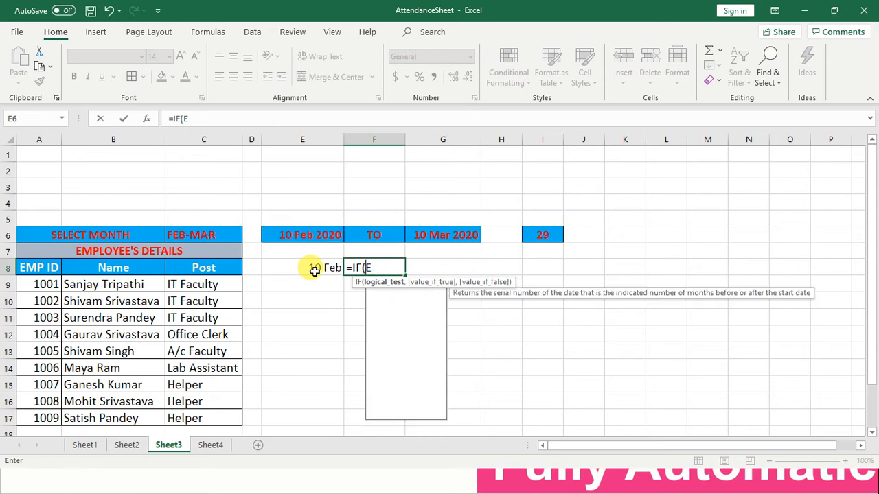
left_click(319, 270)
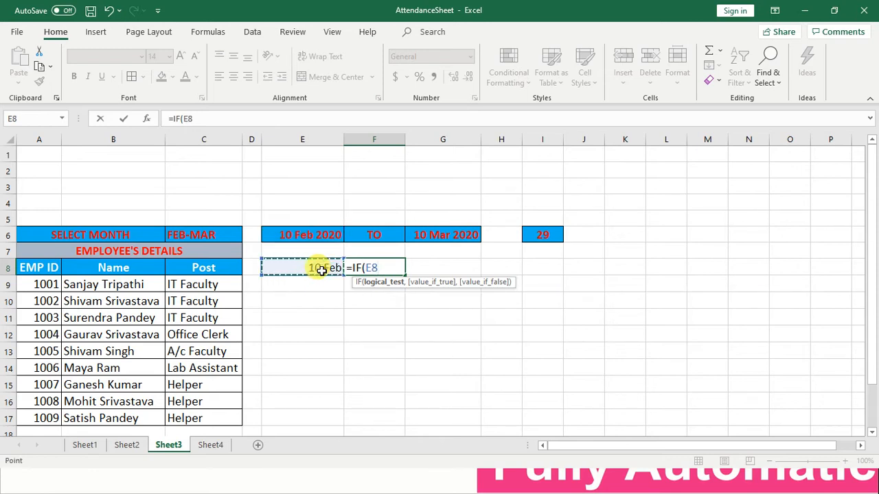
type("<")
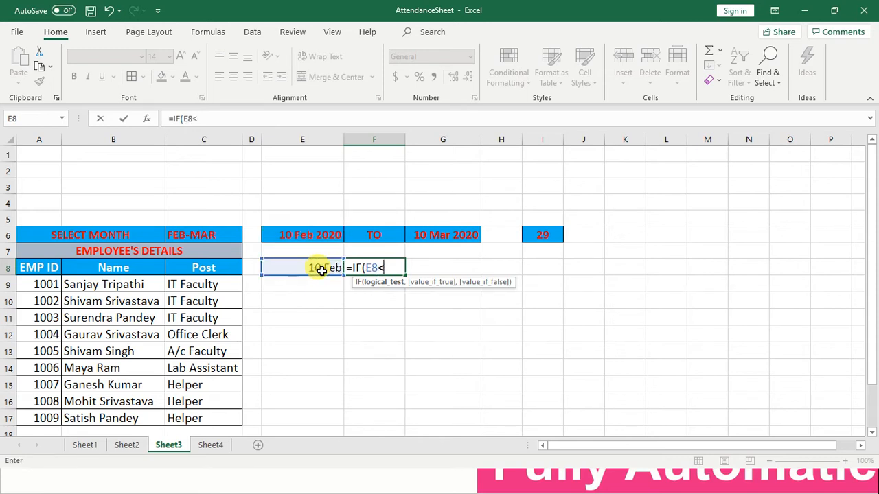
left_click(449, 236)
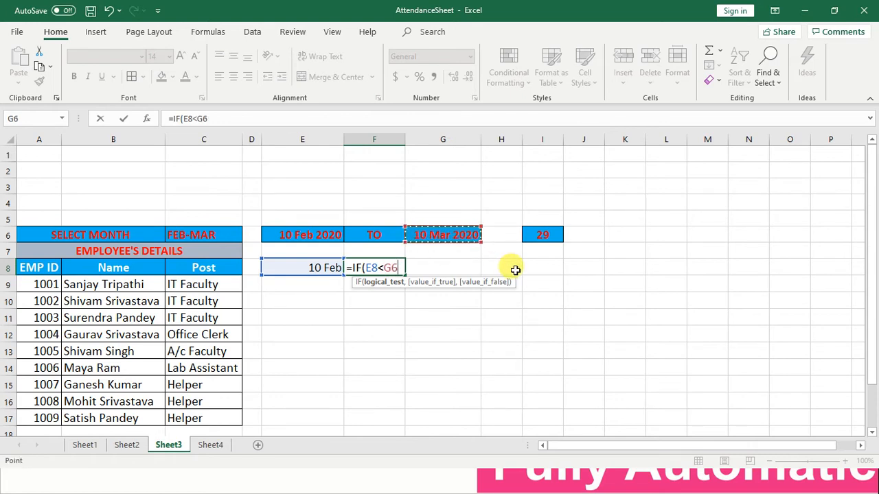
left_click(371, 268)
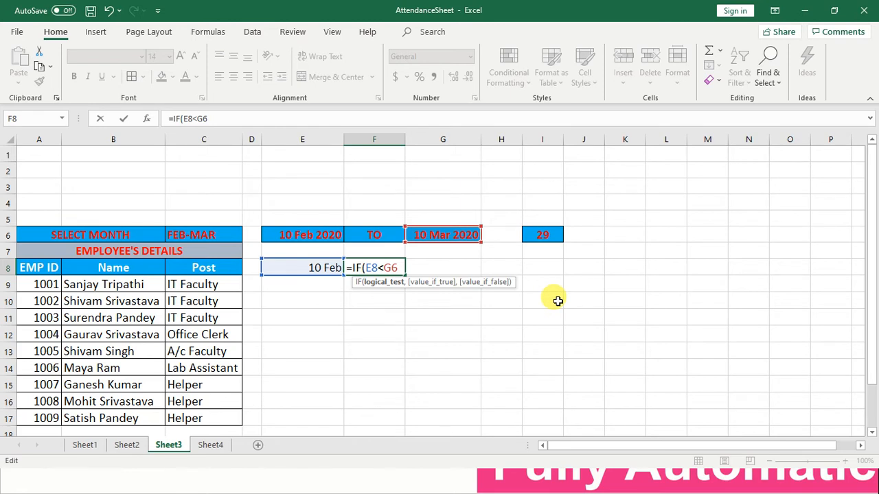
key("Escape")
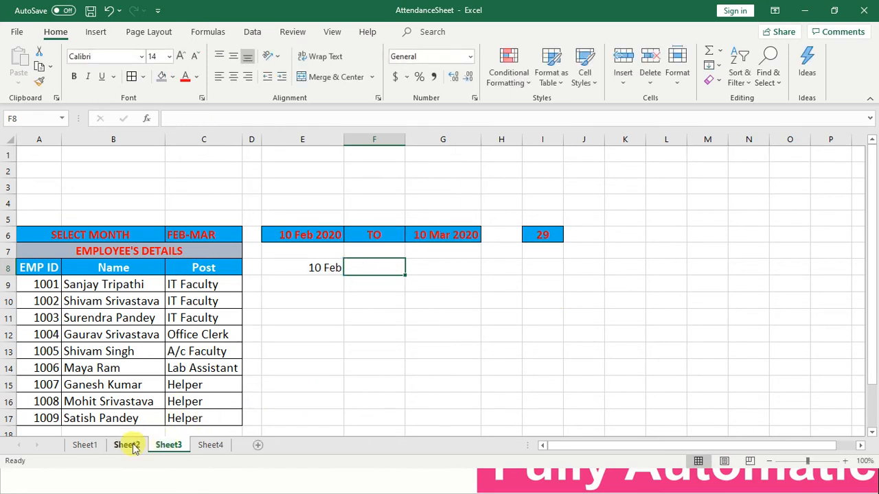
Step: Examine the formulas on Sheet1 behind the date headers in F8 and E8 and the period start date in E6
left_click(99, 448)
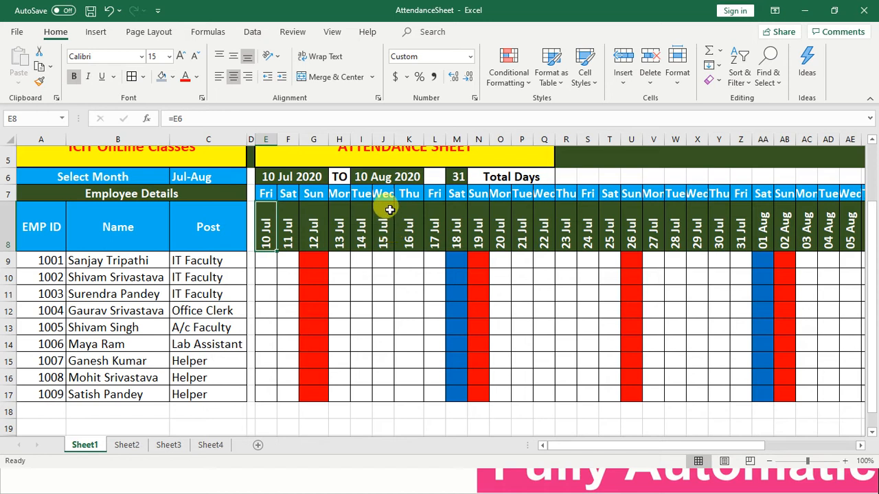
left_click(289, 238)
double_click(292, 242)
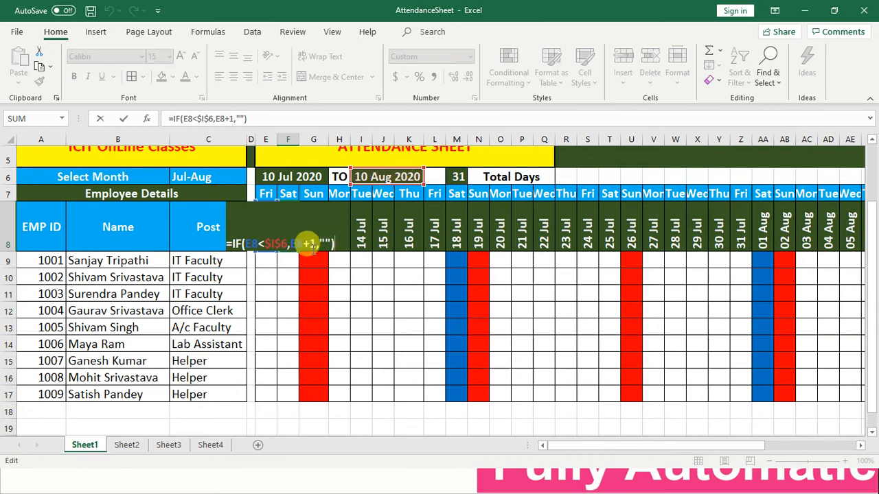
key("ctrl+Return")
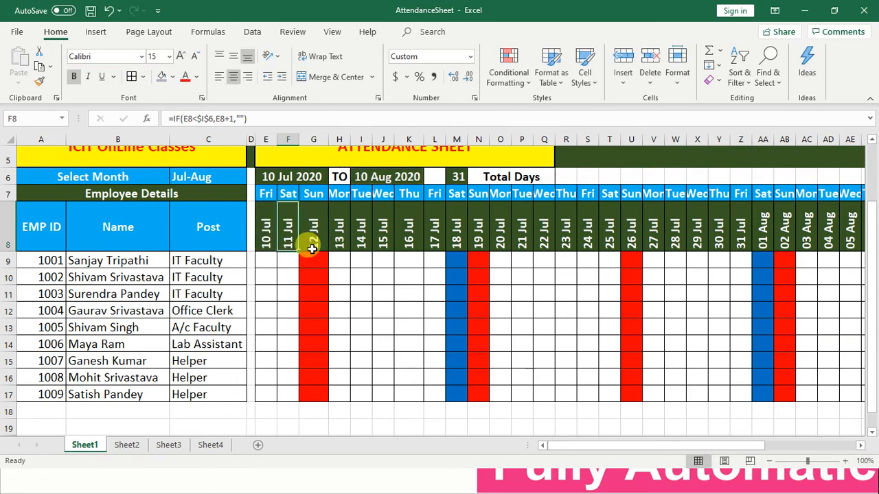
left_click(264, 237)
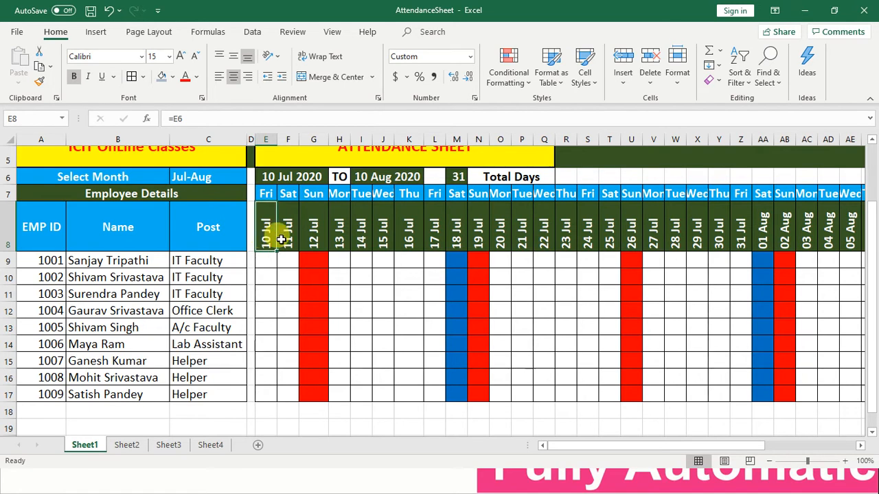
key("Up")
key("Up")
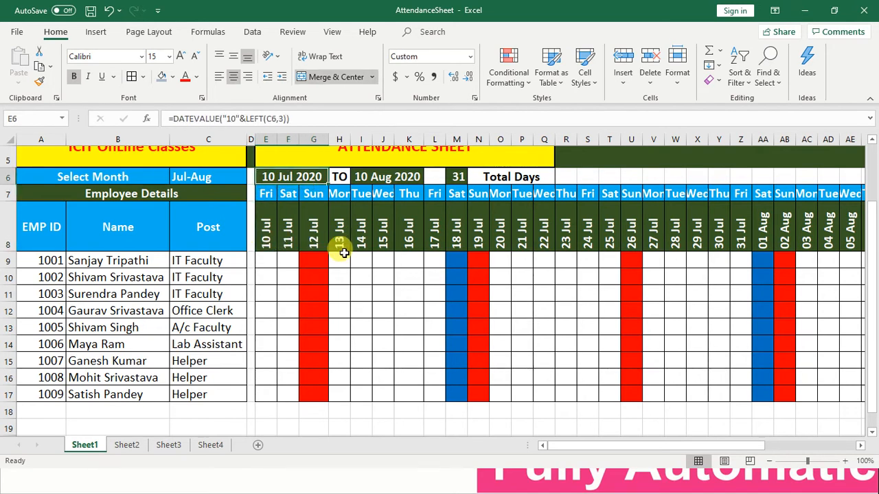
key("alt+Tab")
key("alt+Tab")
key("alt+Tab")
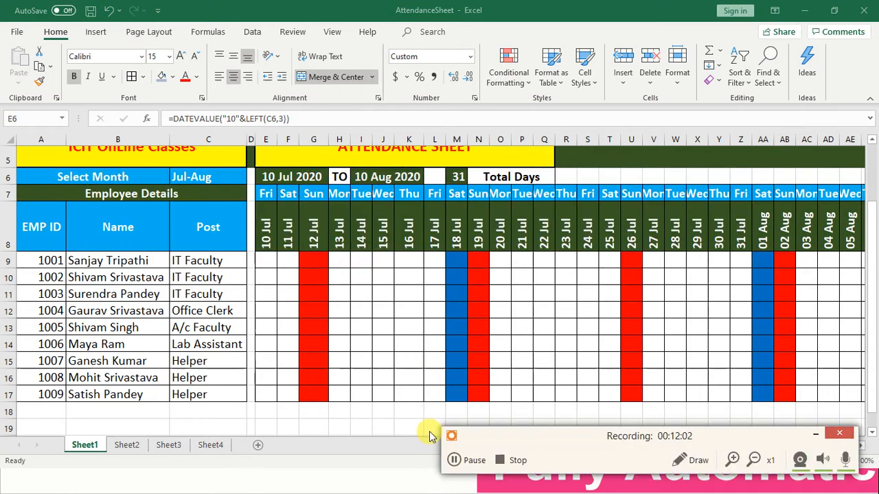
Step: Enter the formula =IF(E8<$G$6,E8+1,"") in cell F8 on Sheet3, with an absolute reference to the period end date
left_click(468, 469)
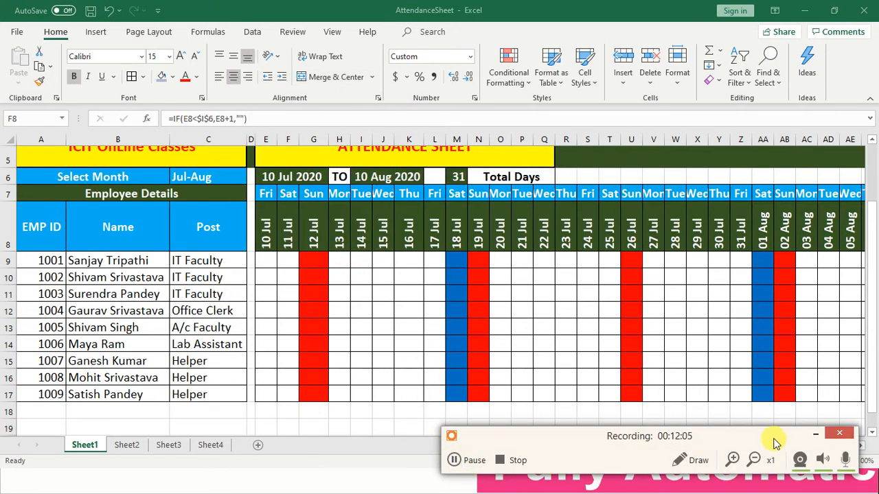
left_click(815, 434)
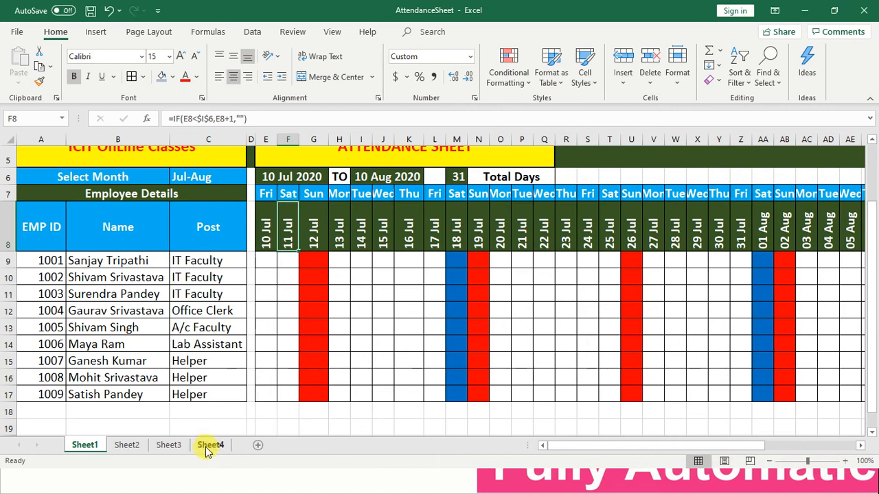
left_click(168, 445)
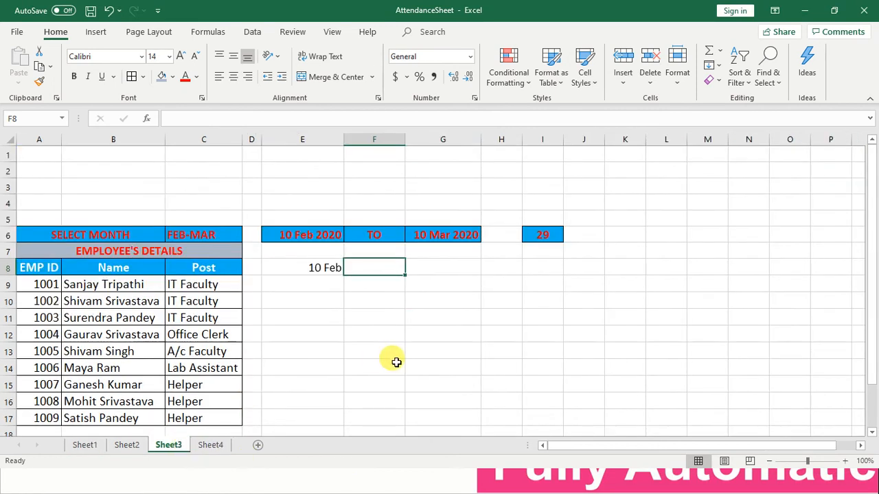
type("=")
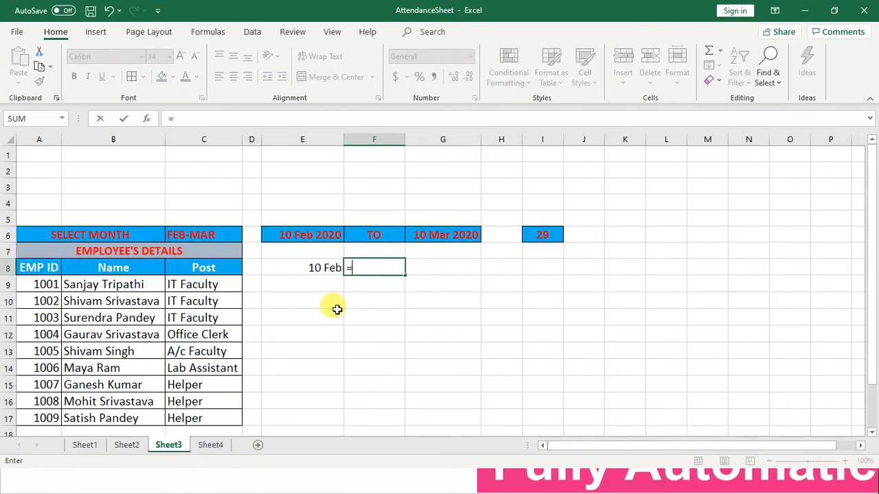
type("IF(")
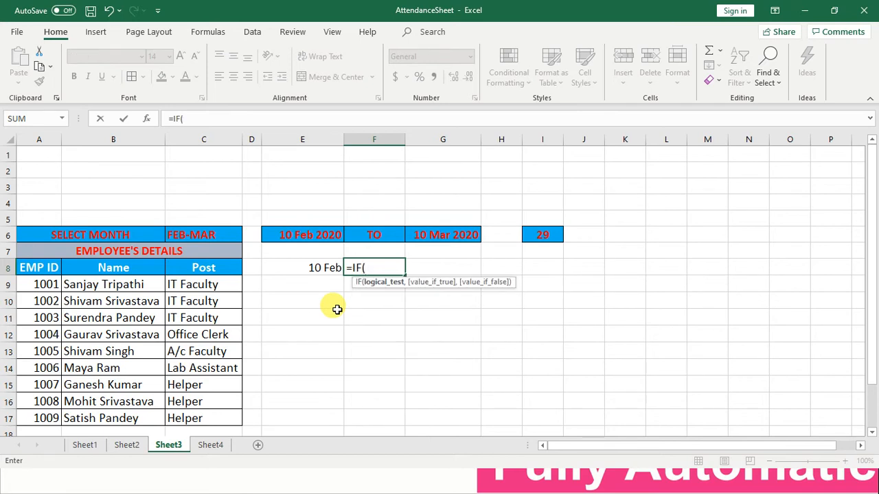
left_click(321, 265)
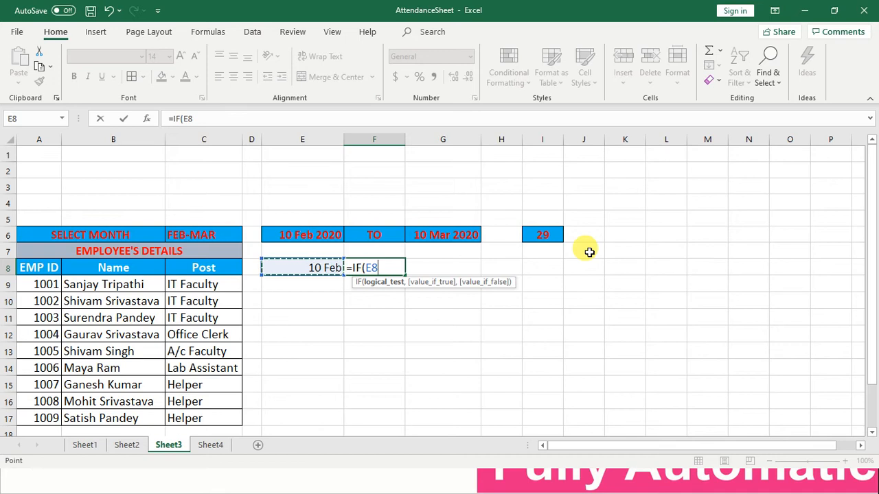
type("<")
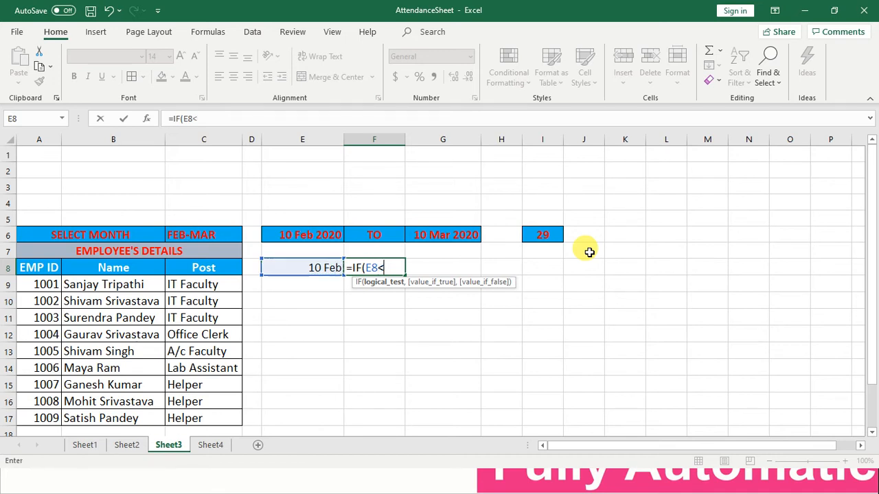
left_click(468, 236)
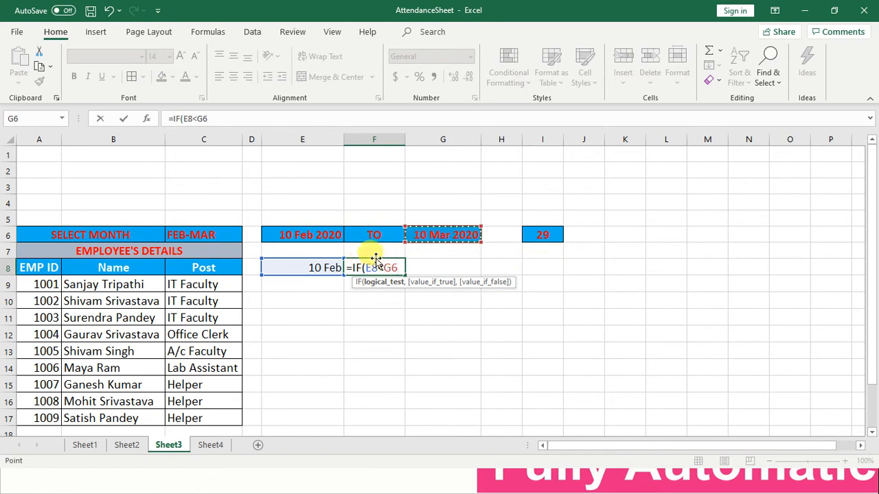
left_click(204, 118)
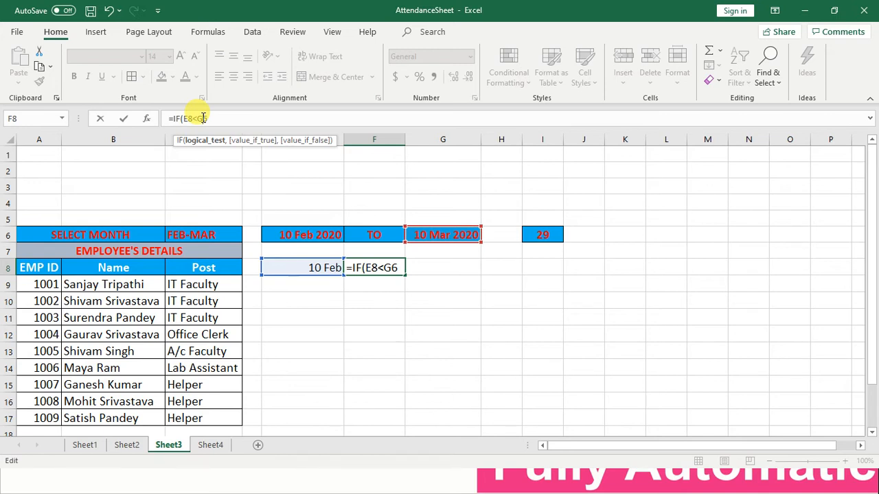
key("F4")
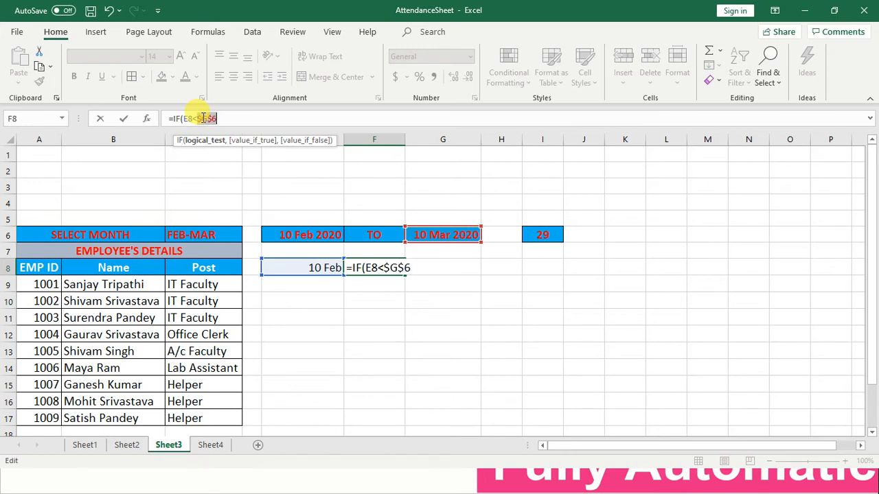
left_click(254, 120)
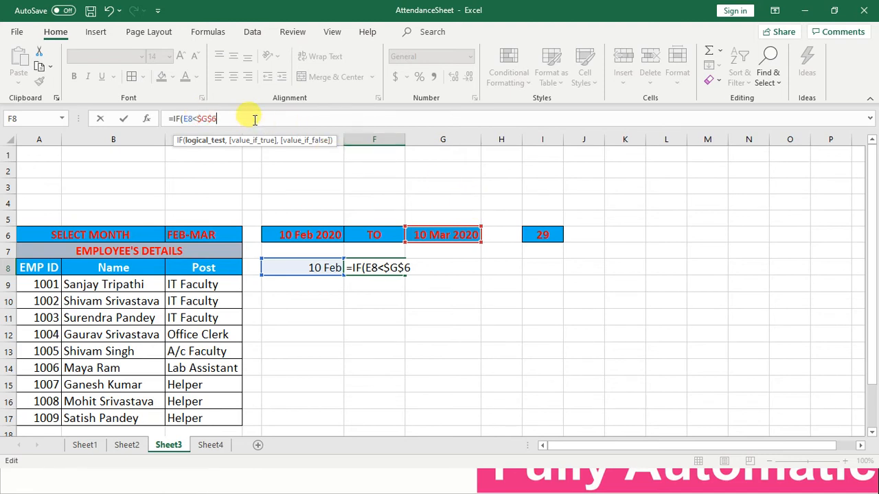
type(",")
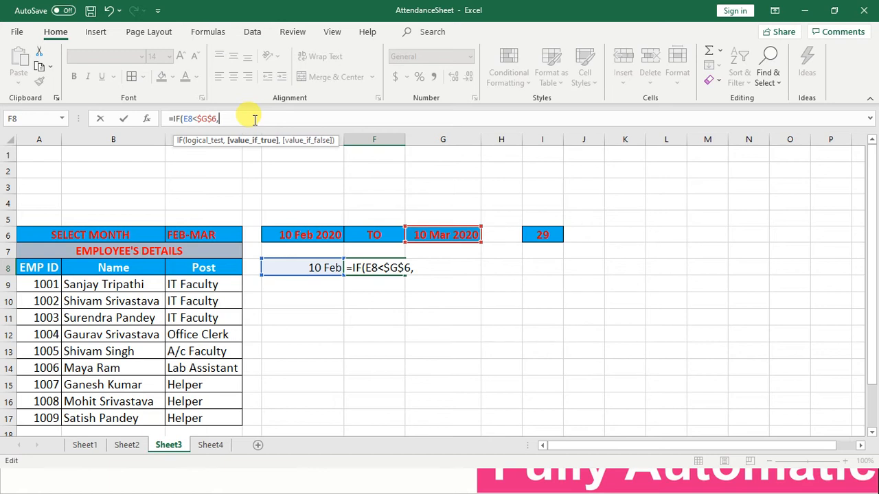
type("E8+1")
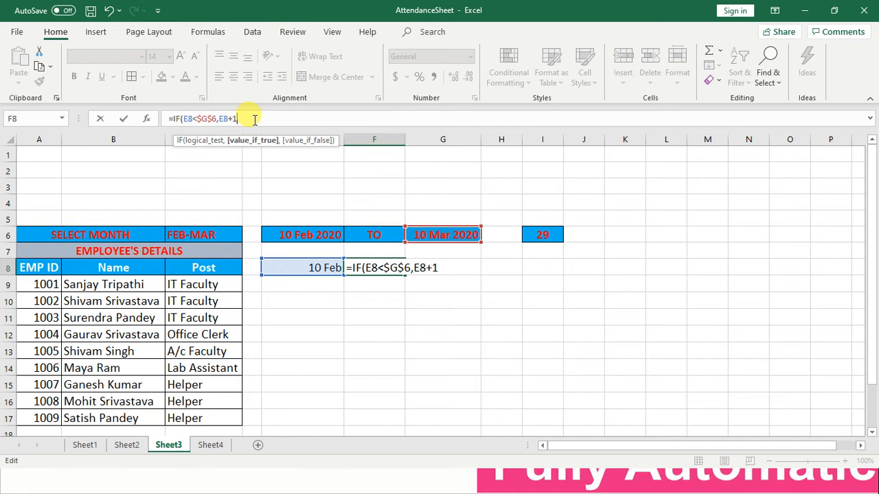
type(",\"\")")
key("Return")
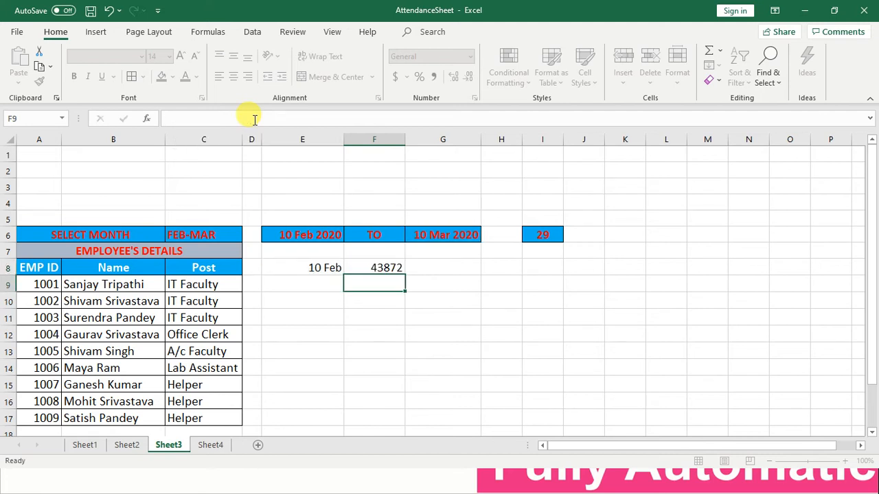
Step: Apply the custom number format DD MMM to the date in F8
key("Up")
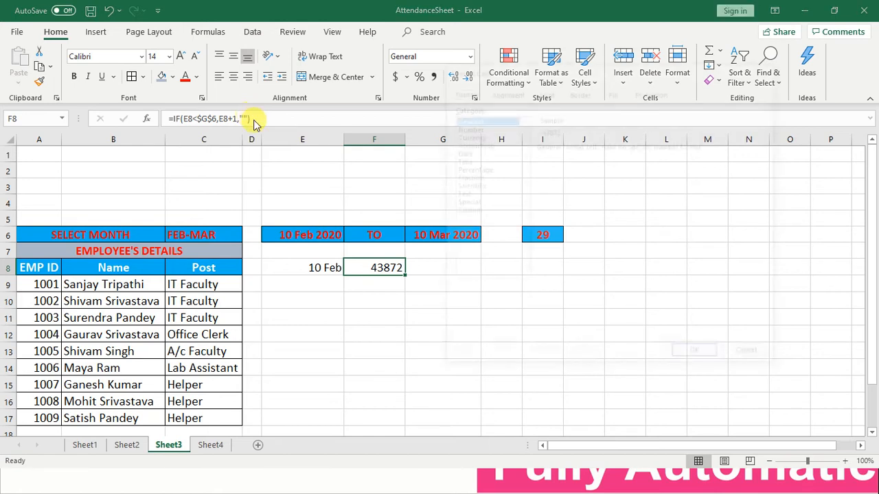
key("ctrl+1")
left_click(492, 210)
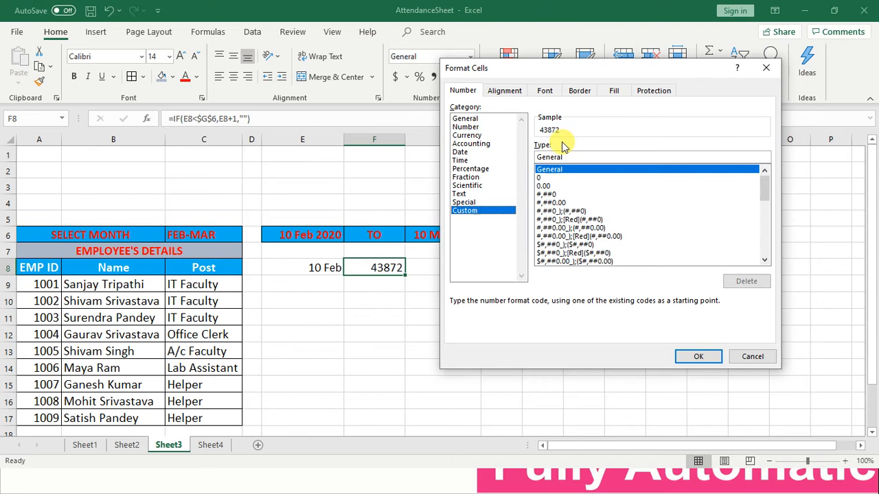
left_click(570, 158)
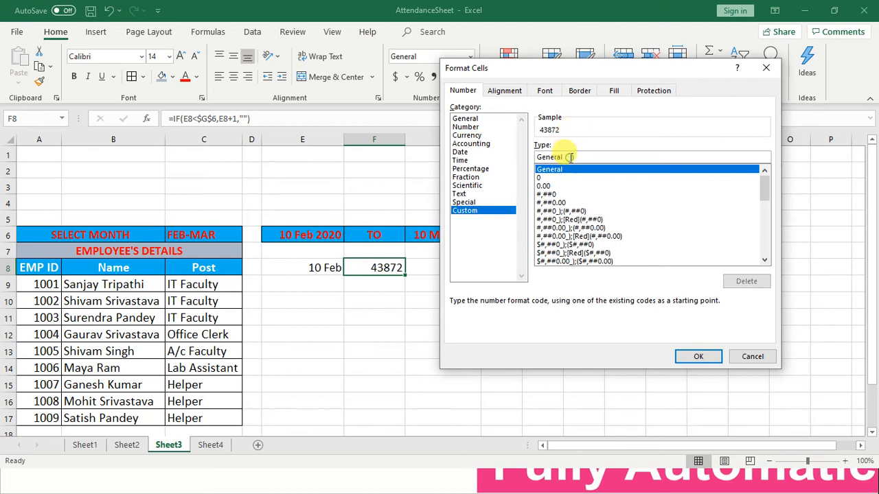
key("BackSpace")
key("BackSpace")
key("BackSpace")
key("BackSpace")
key("BackSpace")
key("BackSpace")
key("BackSpace")
type("DD MMM")
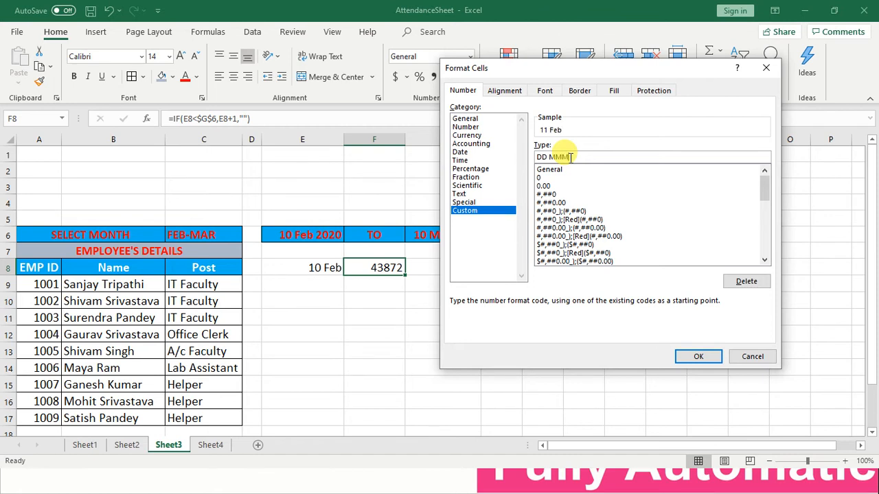
key("Return")
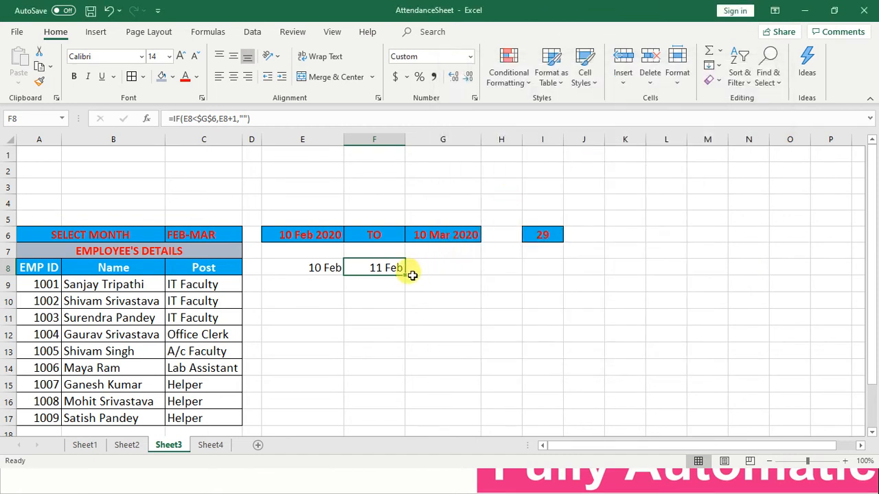
Step: Fill the F8 date formula across row 8 through AI8, and clear the surplus cell AI8 after the period end date
left_click_drag(411, 274, 775, 279)
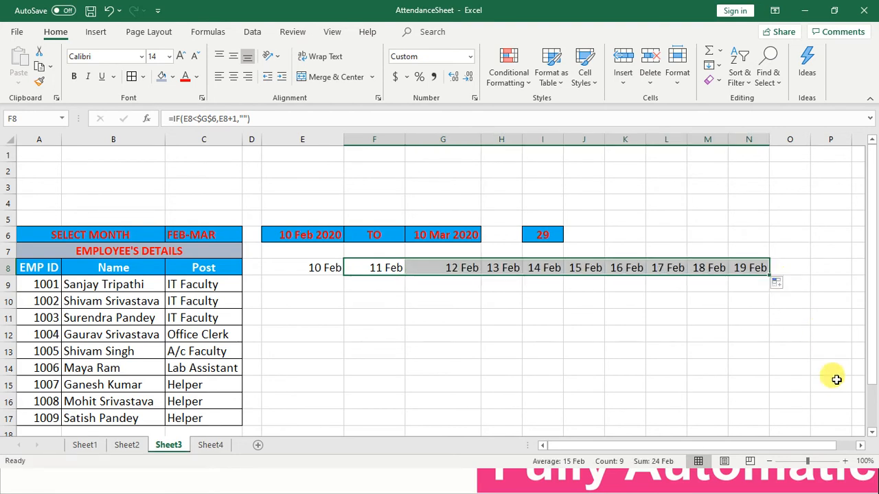
left_click(861, 445)
left_click(860, 445)
left_click(860, 445)
left_click(860, 446)
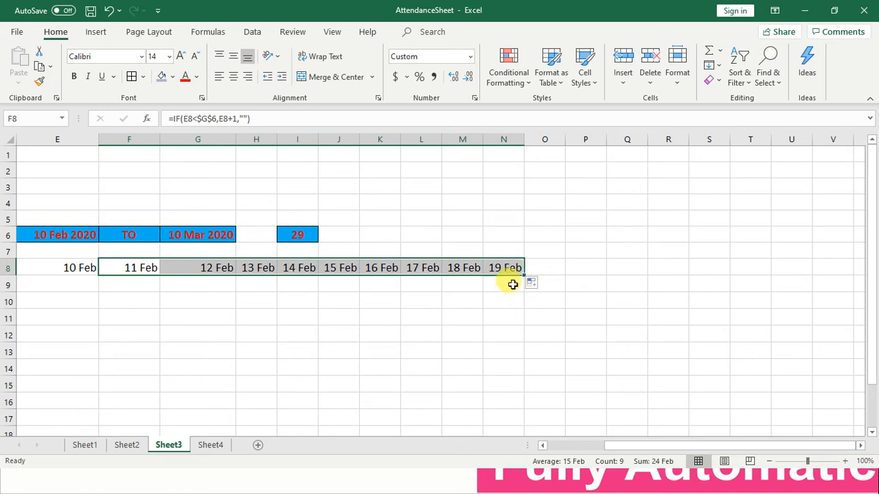
left_click_drag(524, 277, 778, 268)
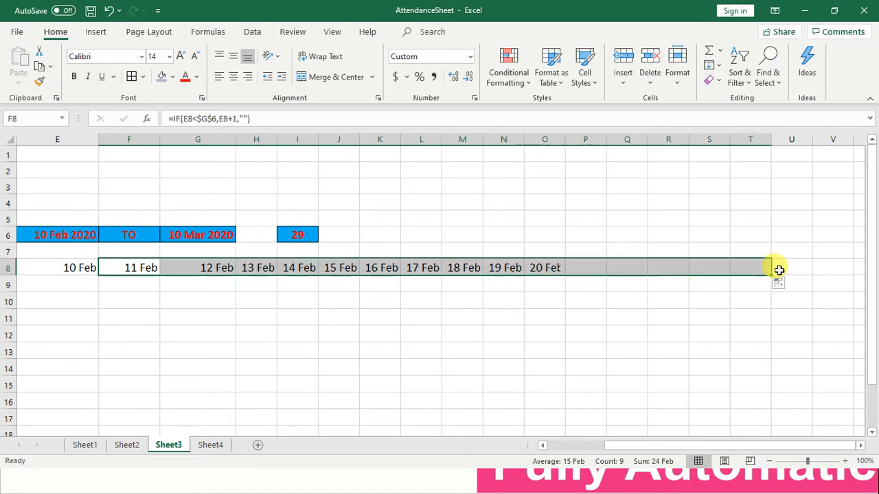
left_click(861, 445)
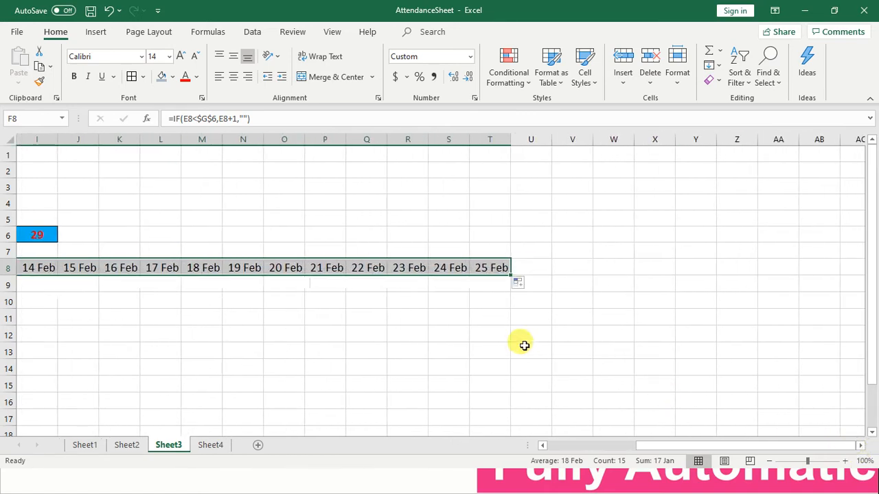
left_click_drag(511, 276, 733, 282)
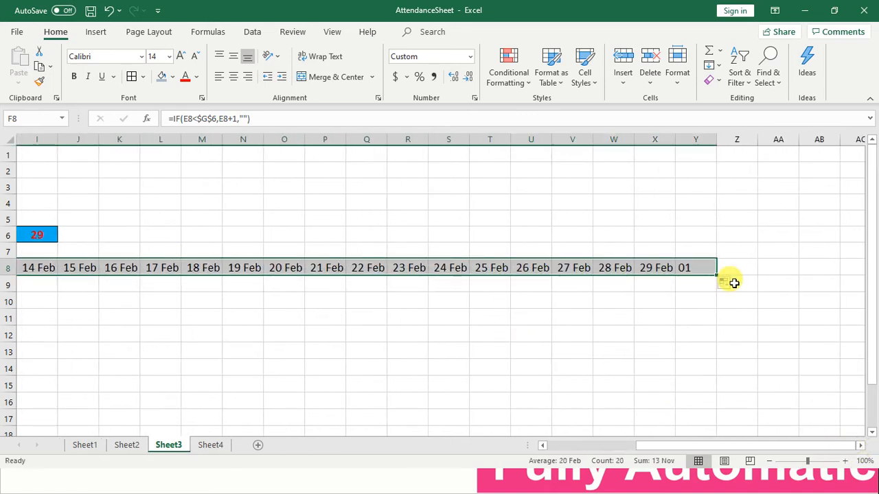
left_click(859, 445)
left_click_drag(511, 275, 767, 274)
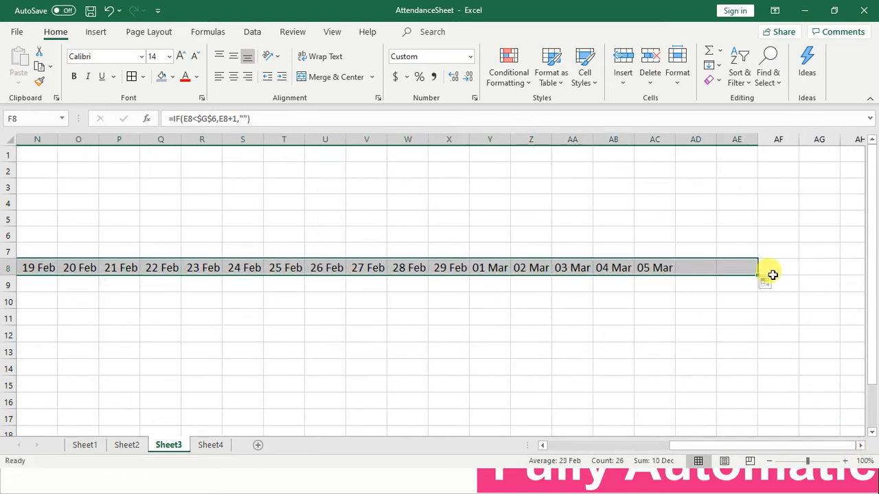
left_click(859, 446)
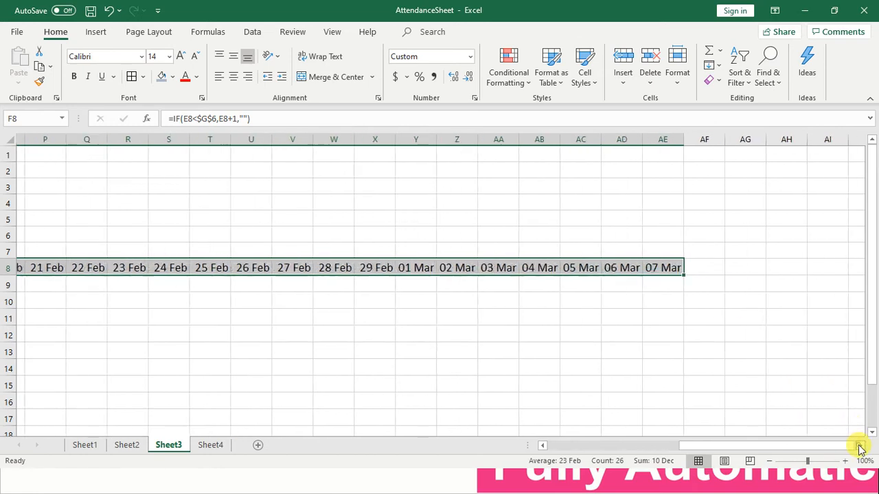
left_click_drag(554, 276, 699, 275)
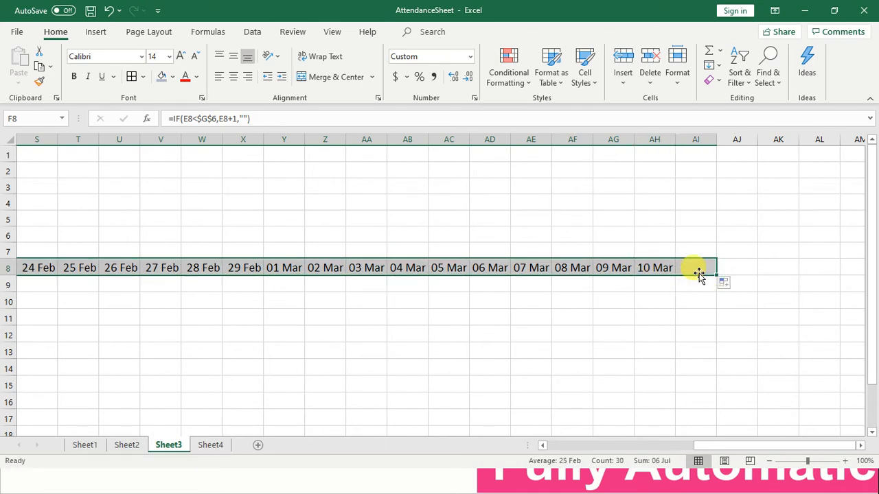
left_click(694, 267)
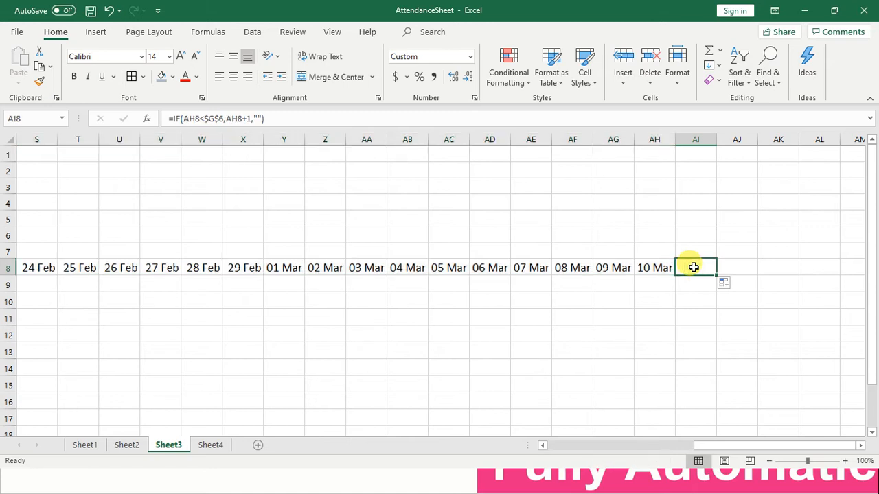
key("Delete")
Step: Fill the date header cells E8:AH8 with the standard Light Blue colour
key("Left")
key("Left")
key("Left")
key("Left")
key("Left")
key("Left")
key("Left")
key("Left")
key("Left")
key("Left")
key("Left")
key("Left")
key("Left")
key("Left")
key("Left")
key("Left")
key("Left")
key("Left")
key("Left")
key("Left")
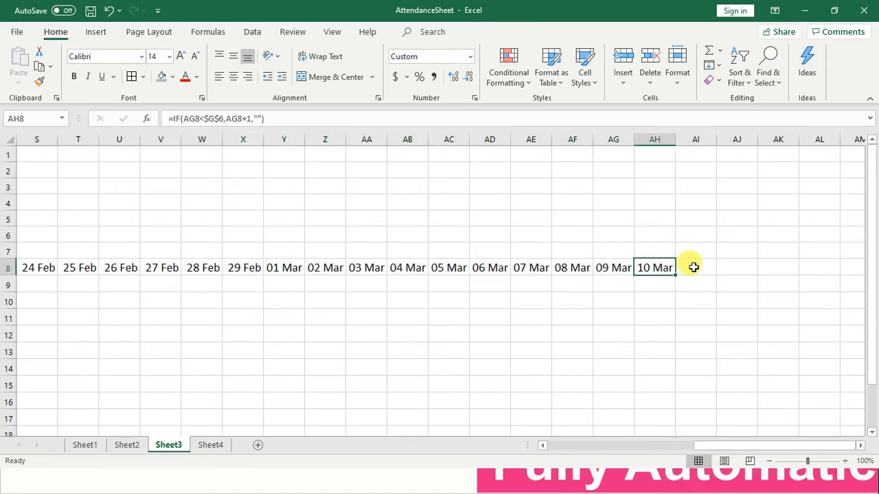
key("Right")
key("Right")
key("Right")
key("Right")
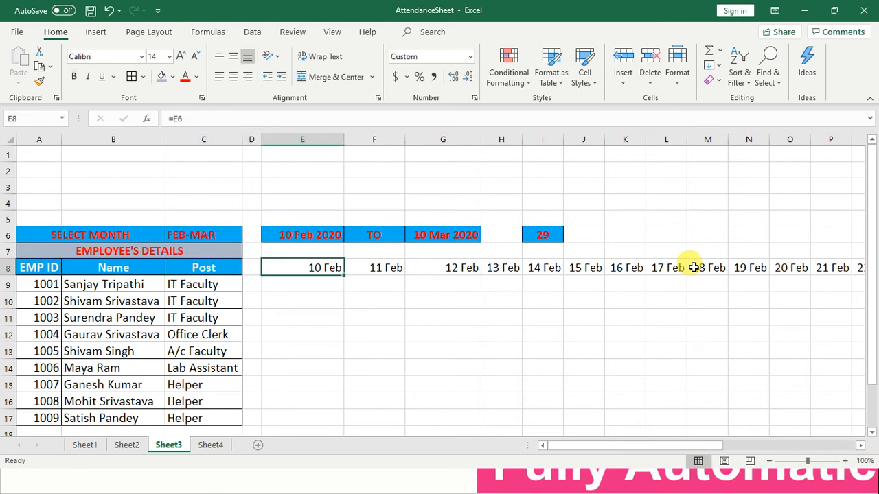
key("shift+Right")
key("shift+Right")
key("shift+Right")
key("shift+Right")
key("shift+Right")
key("shift+Right")
key("shift+Right")
key("shift+Right")
key("shift+Right")
key("shift+Right")
key("shift+Right")
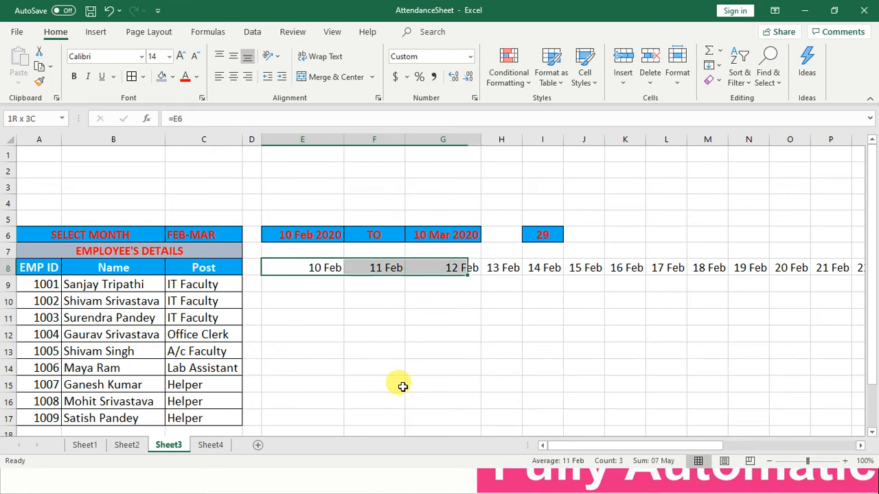
key("shift+Right")
key("shift+Right")
key("shift+Right")
key("shift+Right")
key("shift+Right")
key("shift+Right")
key("shift+Right")
key("shift+Right")
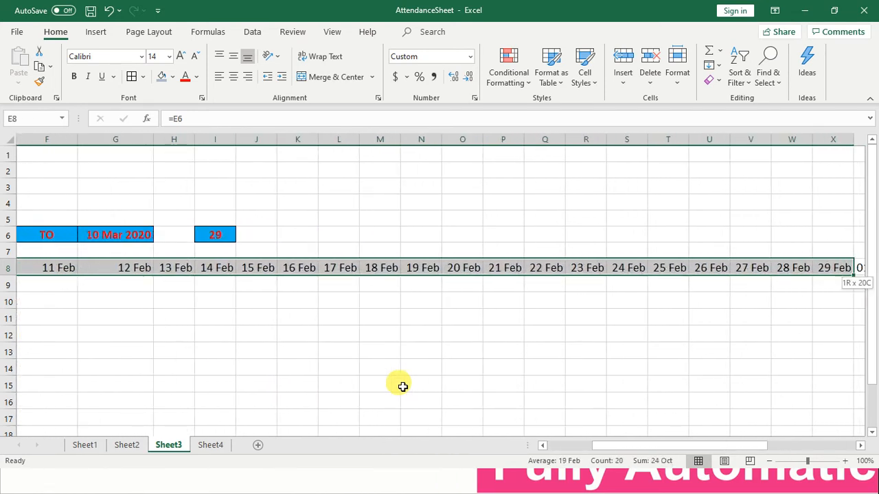
key("shift+Right")
key("shift+Right")
key("shift+Right")
key("shift+Right")
key("shift+Right")
key("shift+Right")
key("shift+Right")
key("shift+Right")
key("shift+Right")
key("shift+Right")
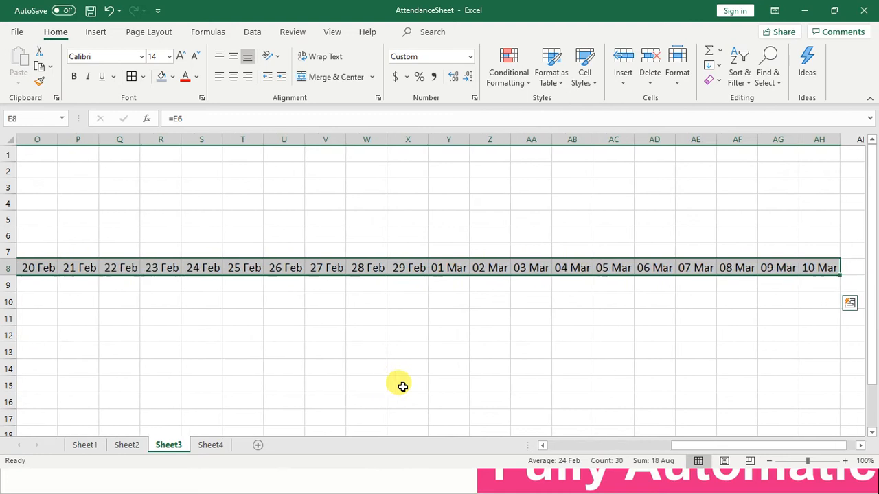
left_click(174, 79)
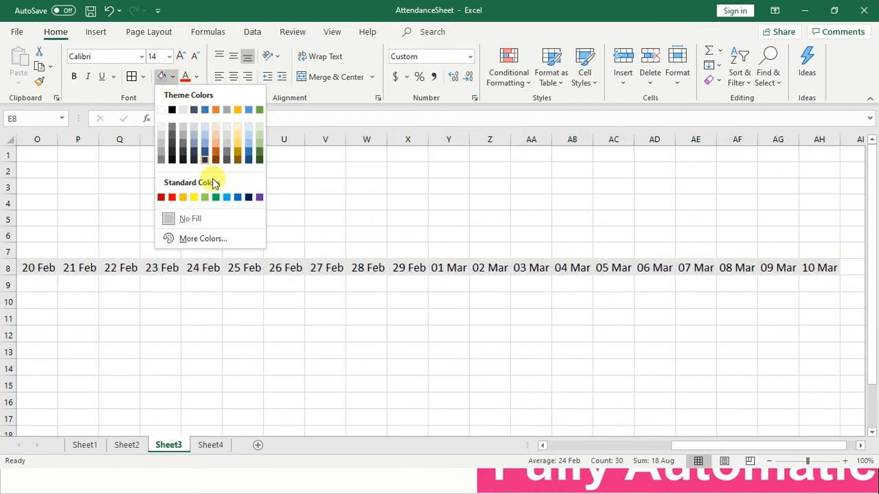
left_click(229, 199)
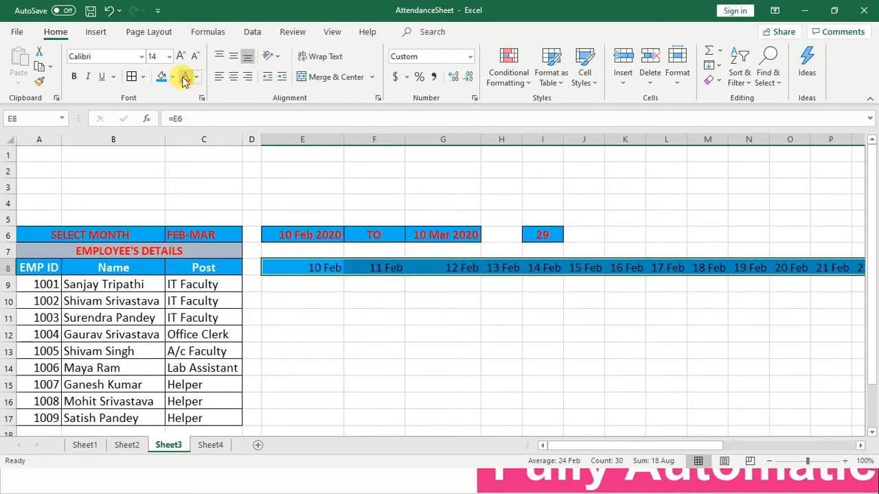
Step: Format the date headers in row 8 as bold red text and rotate the text up
left_click(184, 78)
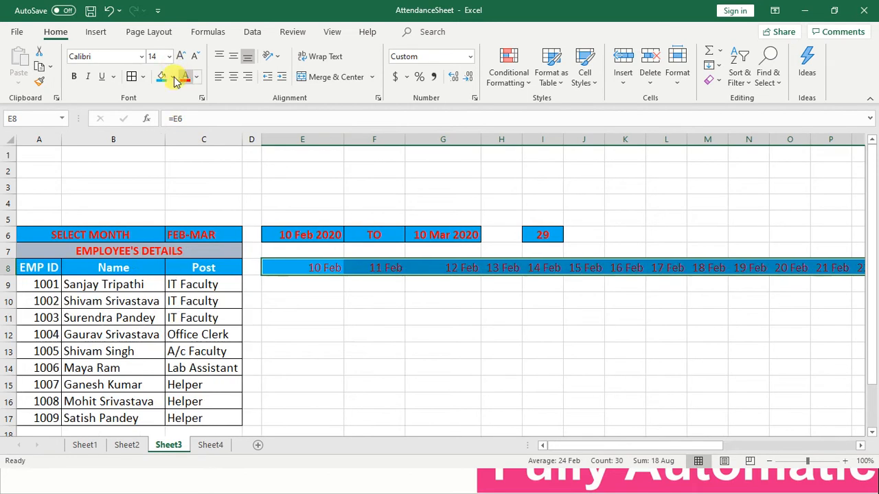
left_click(74, 77)
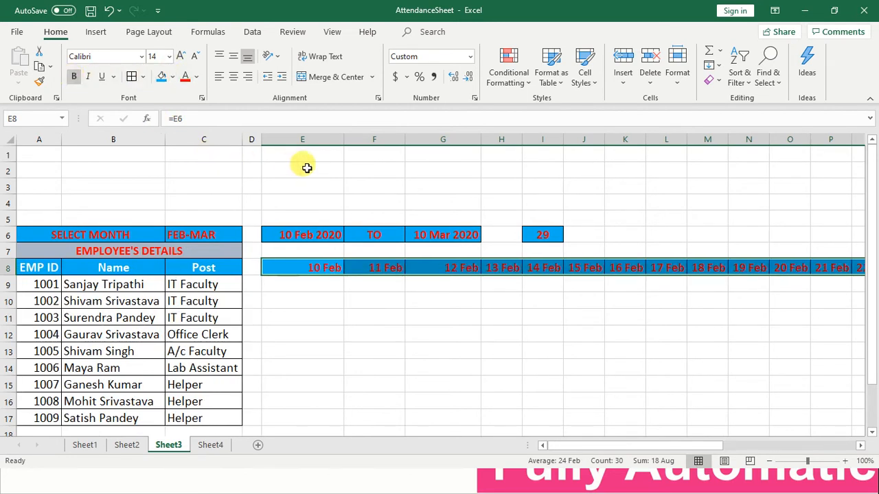
left_click(280, 62)
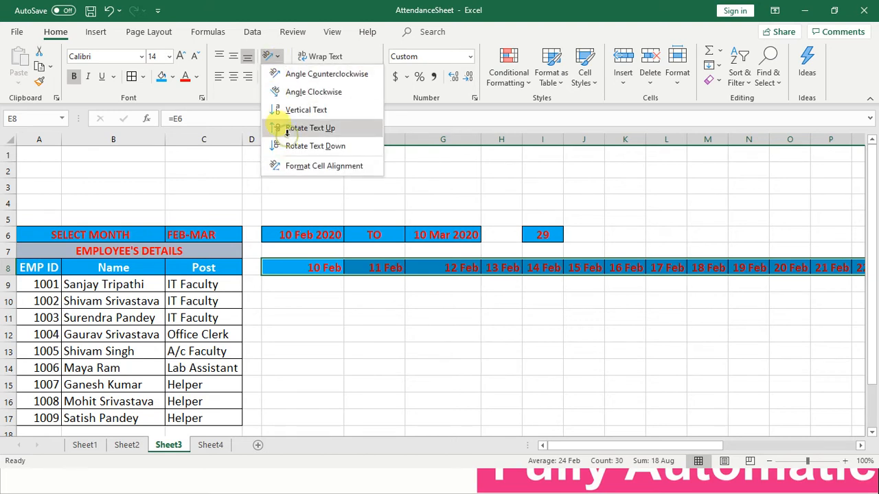
left_click(310, 128)
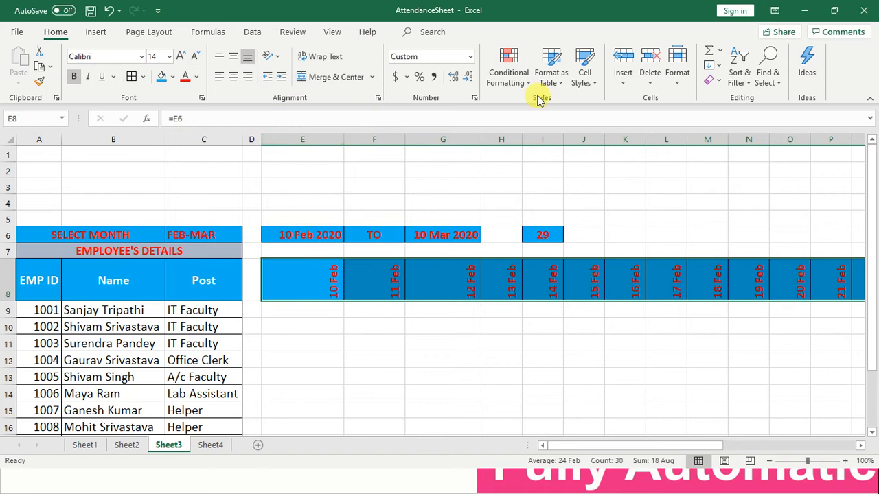
Step: AutoFit the column widths to the rotated date headers in row 8
left_click(675, 81)
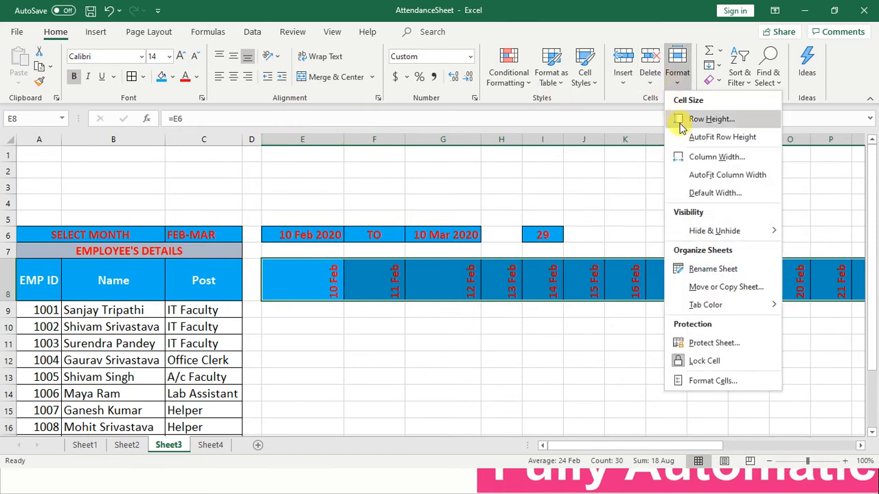
left_click(697, 180)
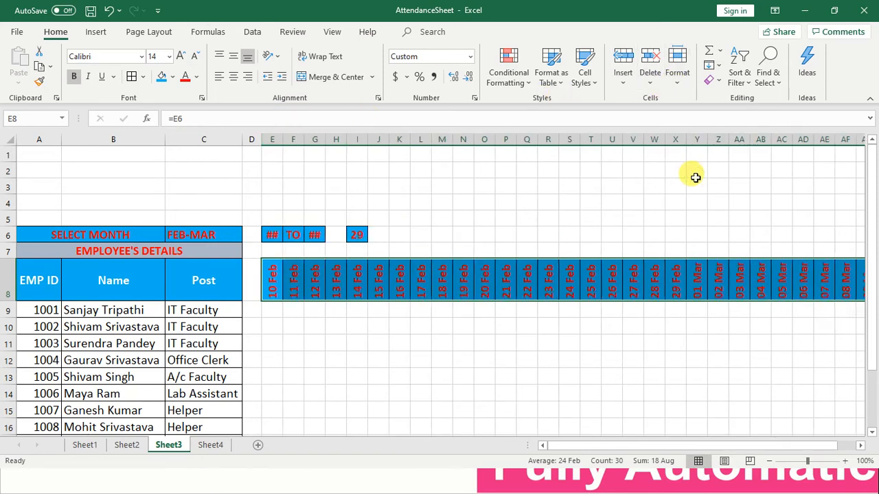
left_click(418, 269)
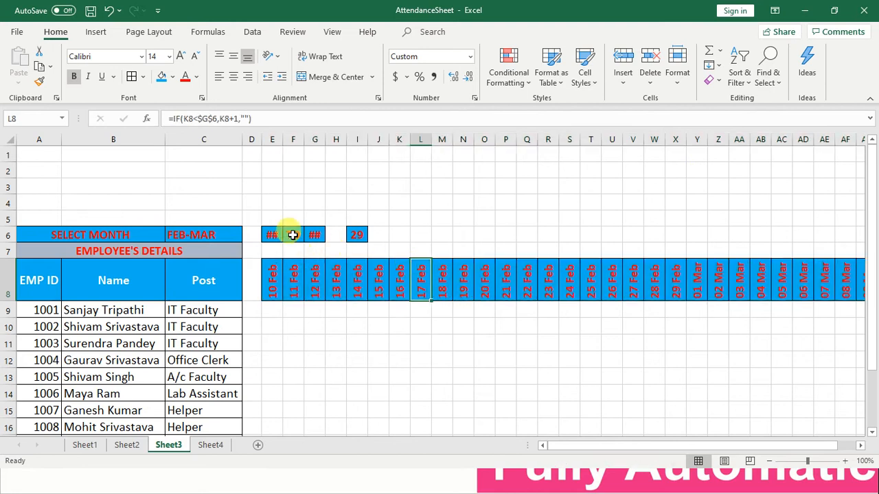
Step: Widen columns E and G to fit the period start and end dates in row 6
left_click_drag(283, 140, 299, 140)
double_click(299, 140)
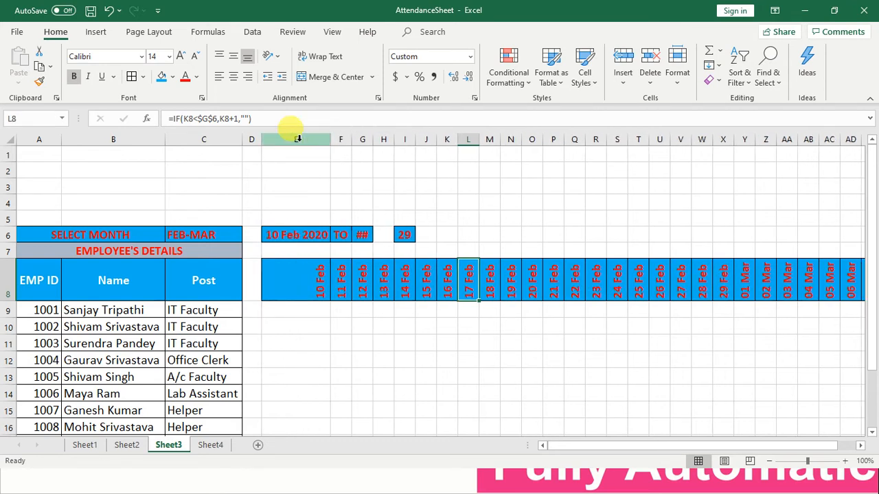
double_click(376, 139)
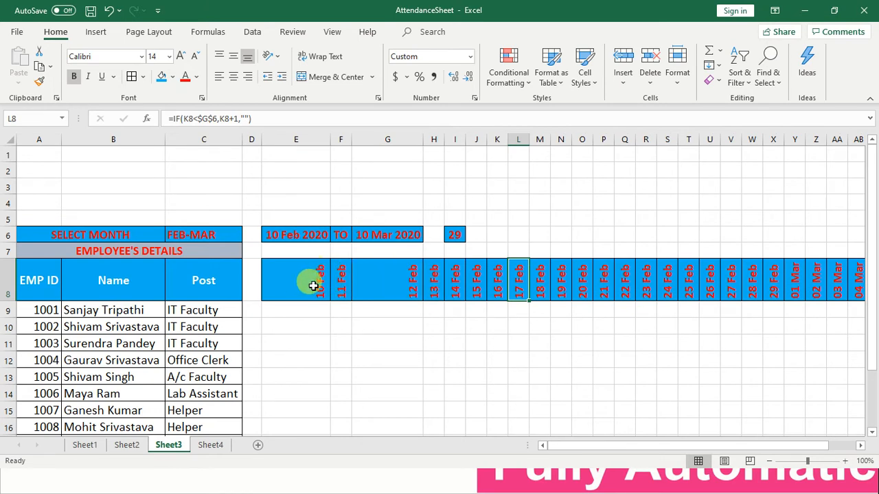
left_click(399, 286)
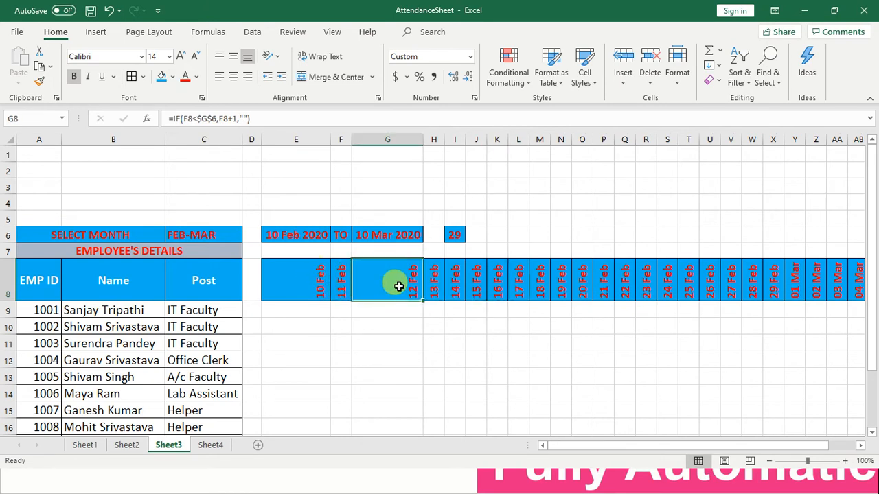
Step: Choose MAY-JUN as the month pair in C6 and AutoFit column E to the start date
left_click(233, 236)
left_click(247, 237)
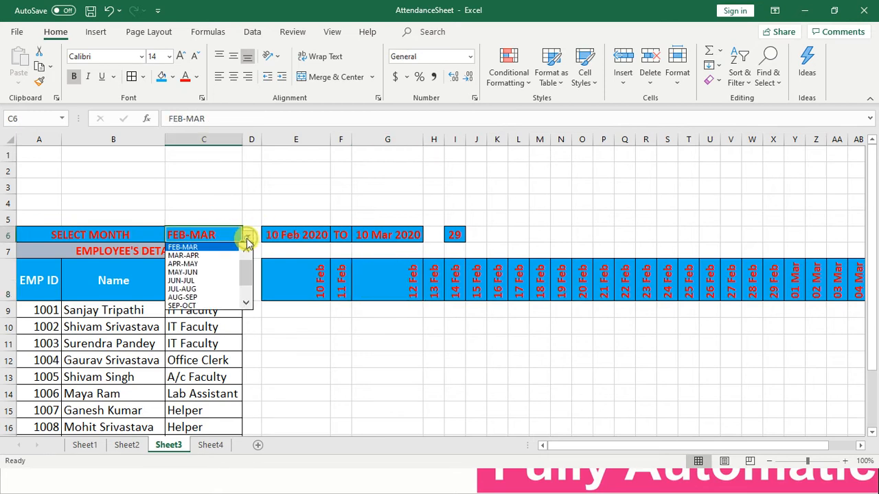
left_click(212, 272)
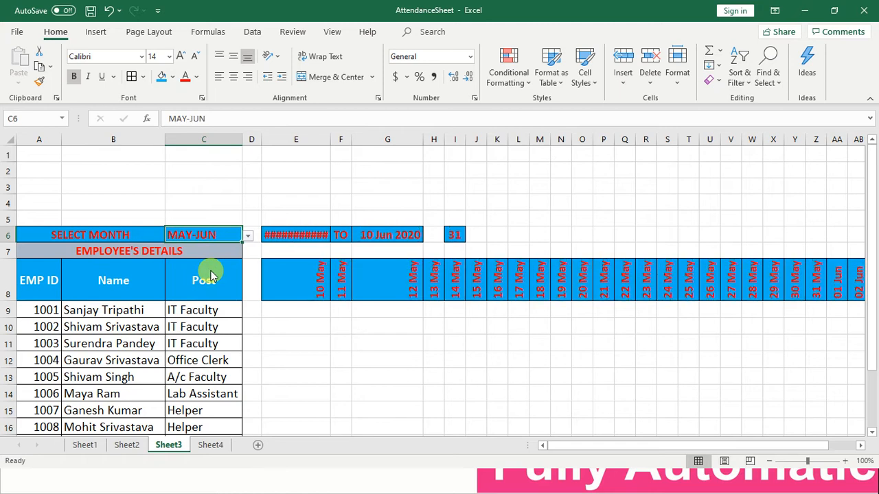
double_click(331, 142)
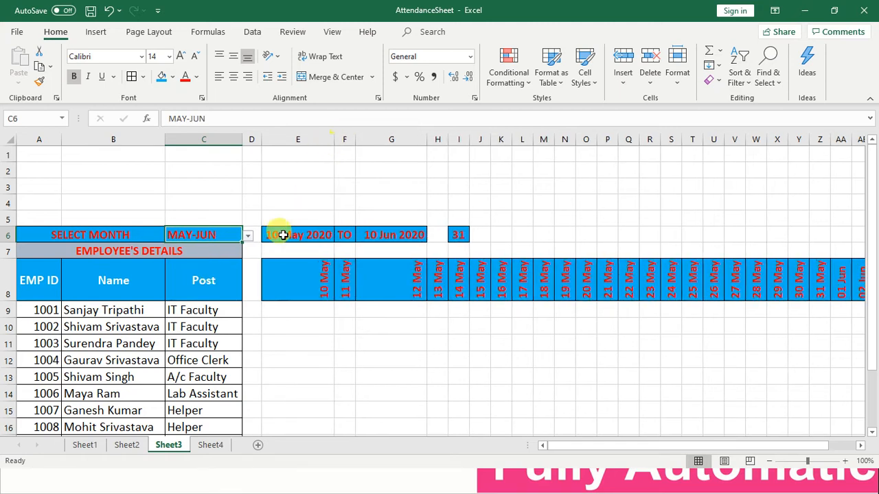
Step: Extend the date header formula in row 8 from AH8 through AJ8
left_click(324, 279)
key("ctrl+Right")
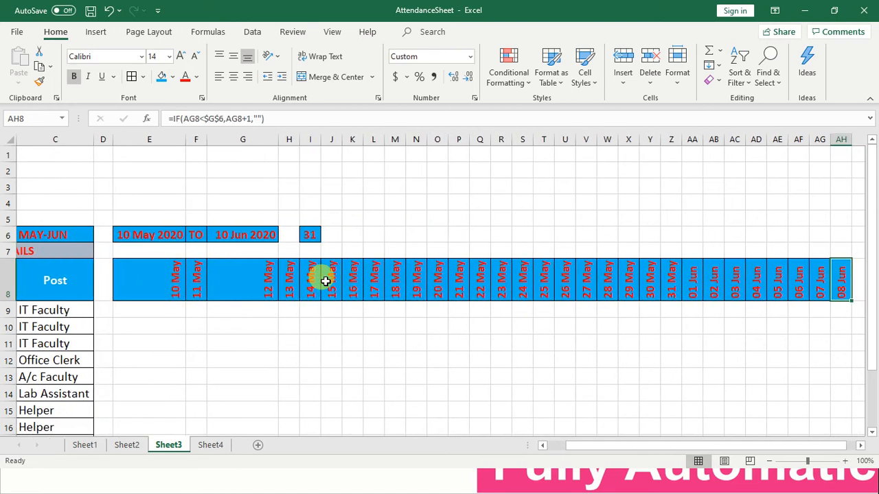
key("Right")
key("Left")
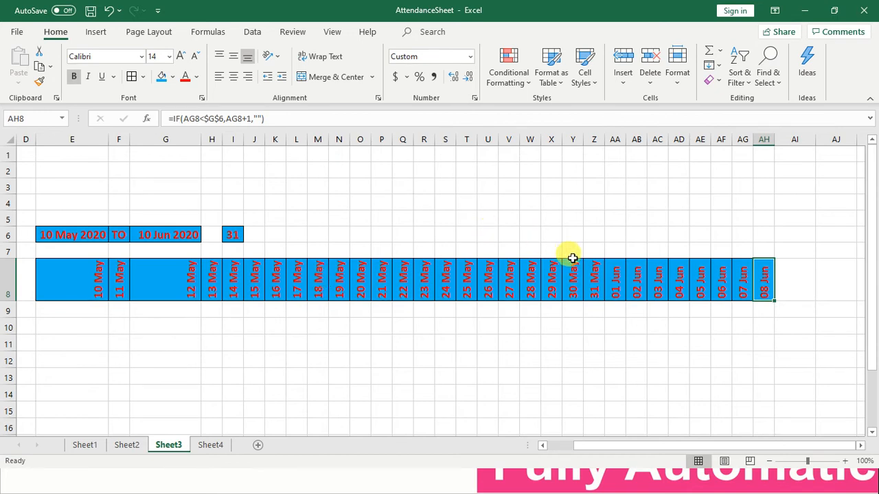
left_click_drag(777, 302, 815, 310)
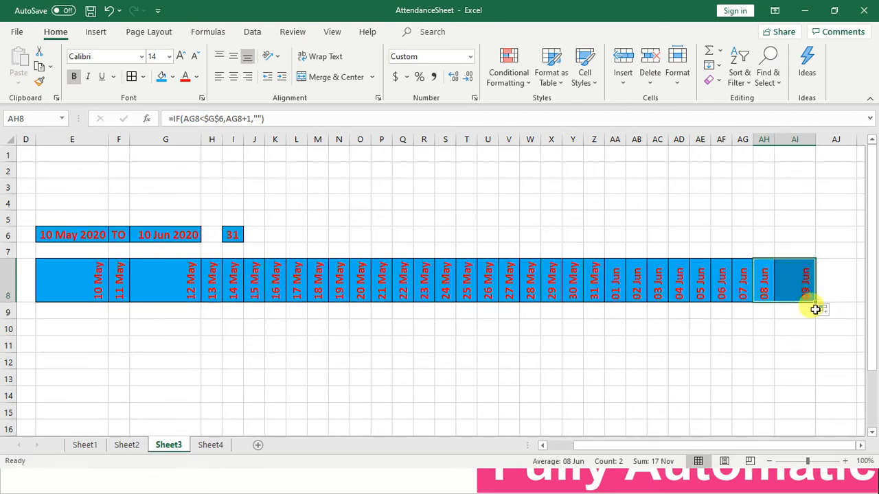
left_click(859, 445)
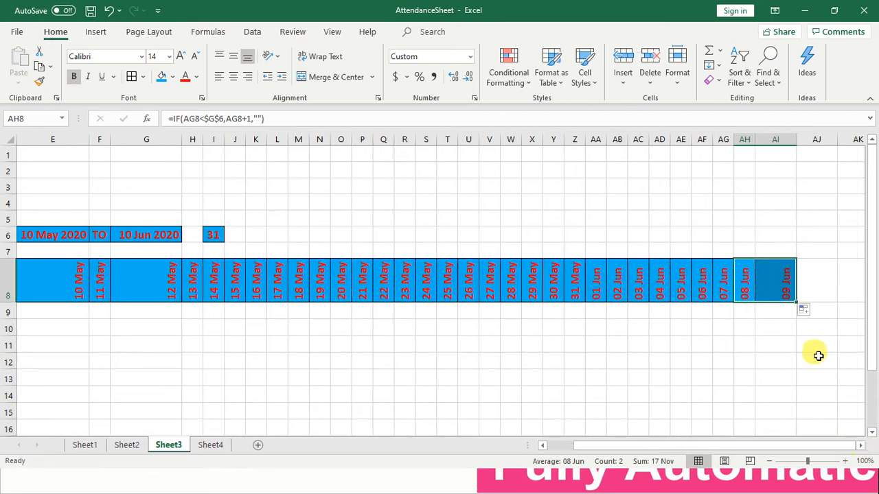
left_click_drag(797, 303, 824, 305)
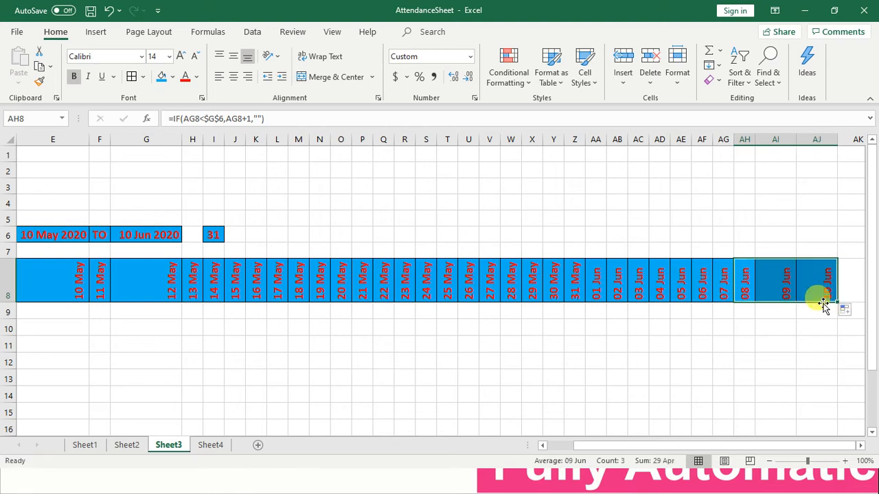
key("Left")
key("Left")
key("Left")
key("Left")
key("Left")
key("Left")
key("Left")
key("Left")
key("Left")
key("Left")
key("Left")
key("Left")
key("Left")
key("Left")
key("Left")
key("Left")
key("Left")
key("Left")
key("Left")
key("Left")
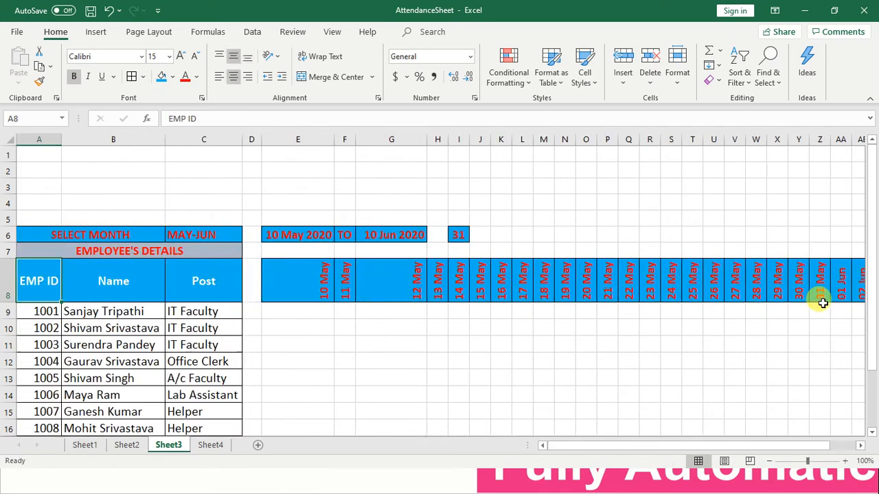
Step: Set the month selector in C6 to FEB-MAR and check the date header row through to its last column
left_click(329, 238)
left_click(226, 238)
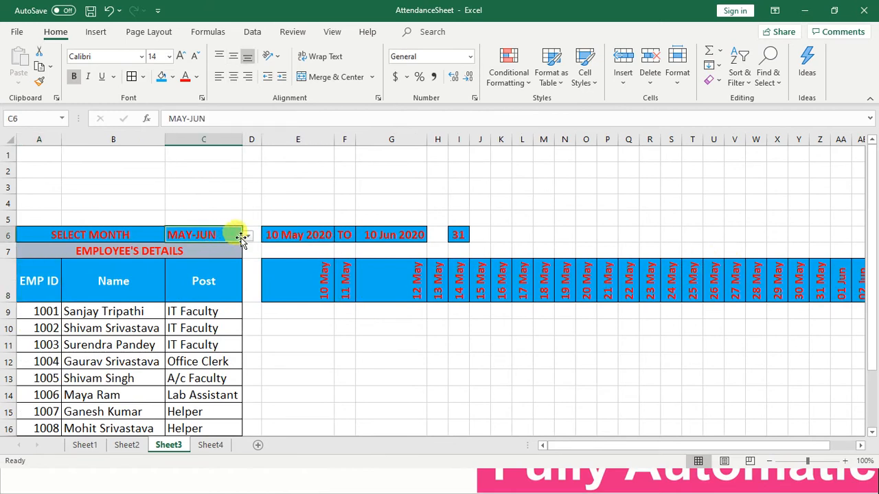
left_click(246, 238)
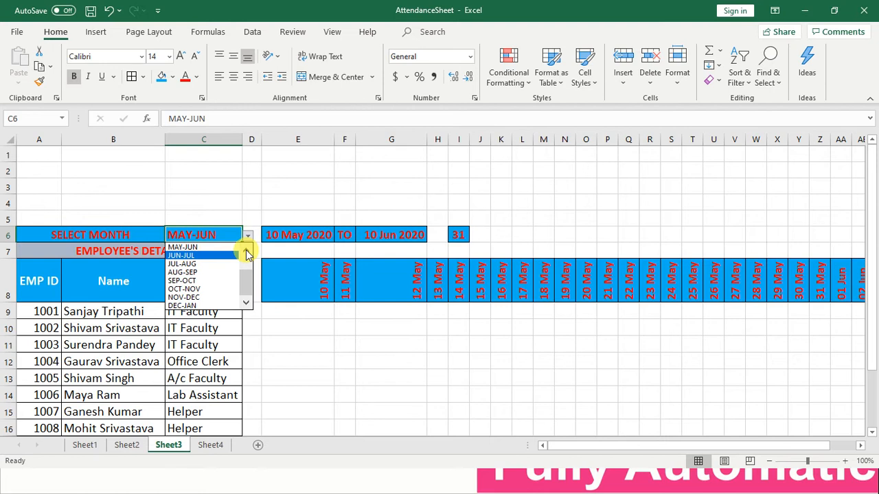
left_click(247, 253)
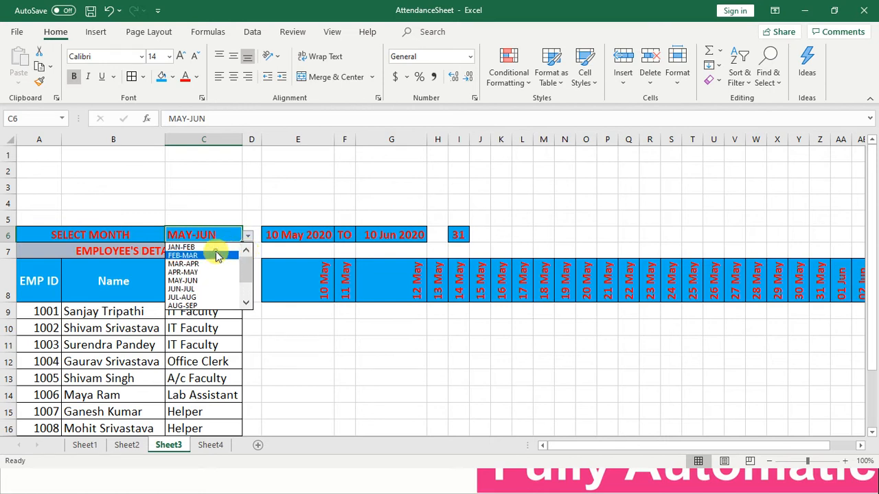
left_click(217, 255)
left_click(342, 293)
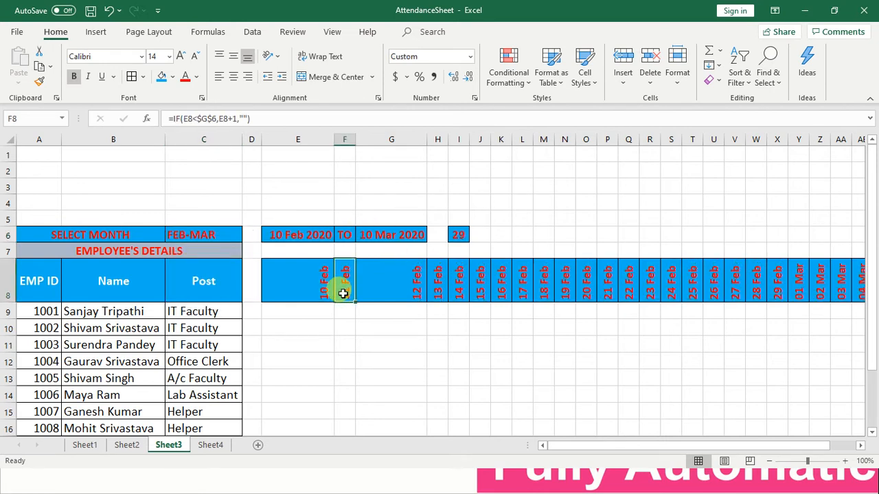
key("ctrl+Right")
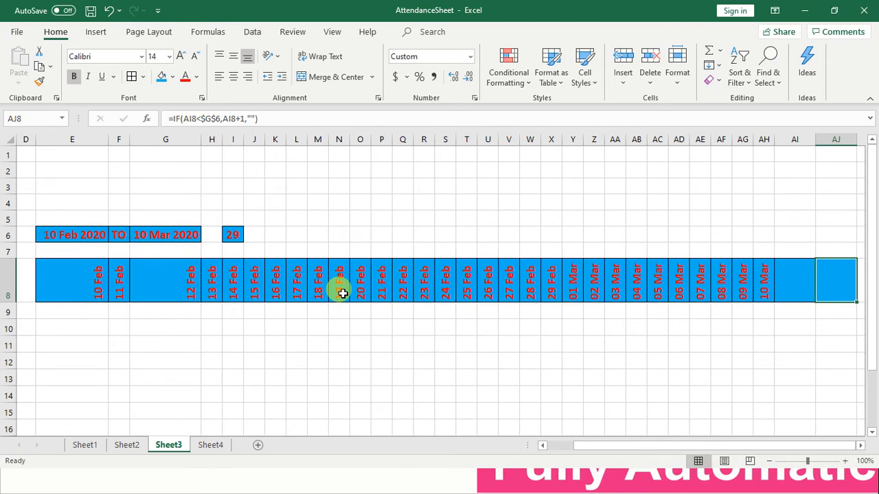
key("ctrl+Left")
key("ctrl+Left")
key("ctrl+Left")
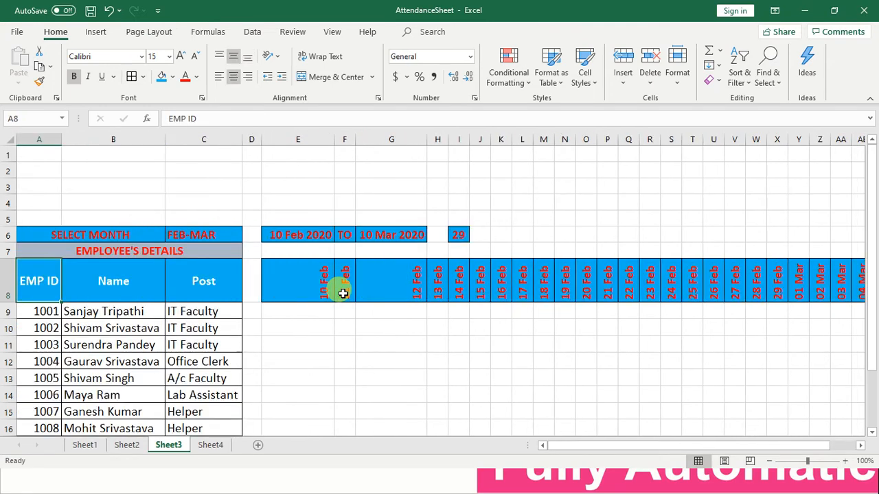
Step: Enter =TEXT(E8,"DDD") in E7 and fill it across to AJ7 to give each date its weekday
left_click(308, 250)
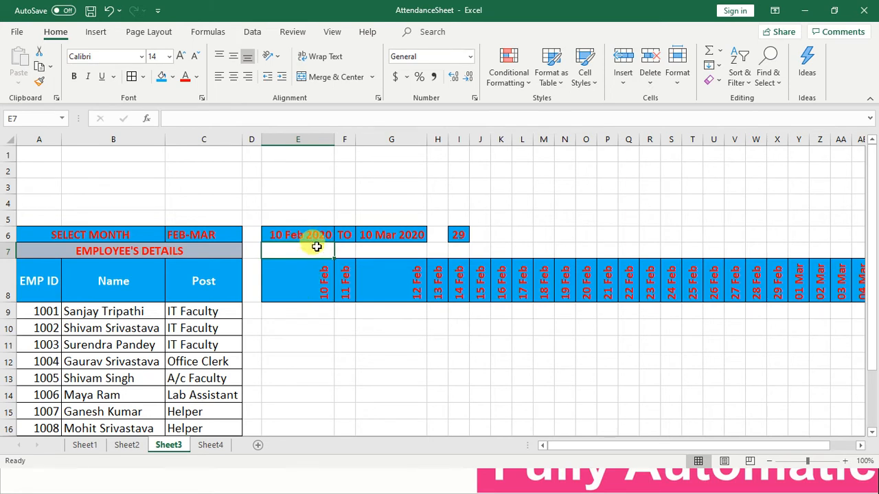
type("=TEXT(")
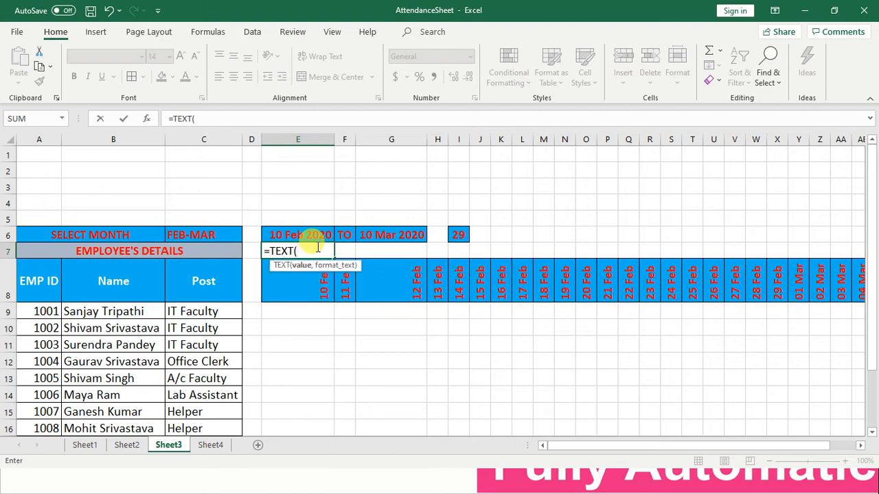
left_click(300, 286)
type(",")
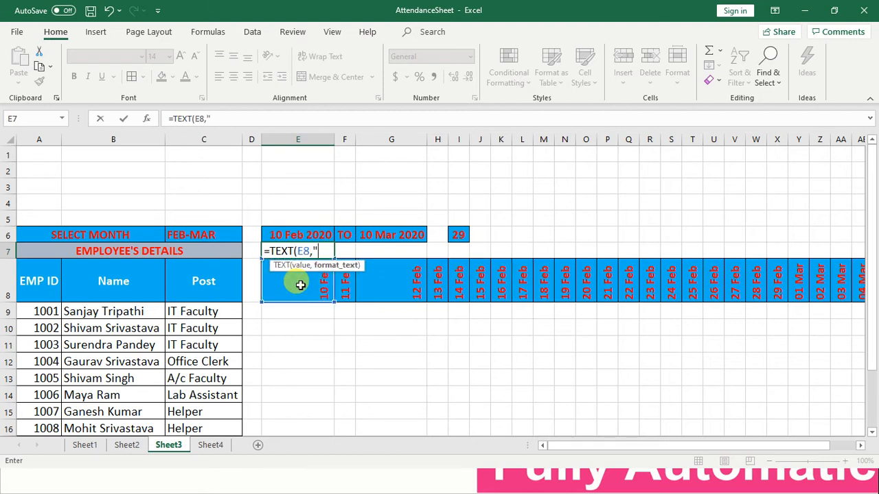
type("\"DDD\")")
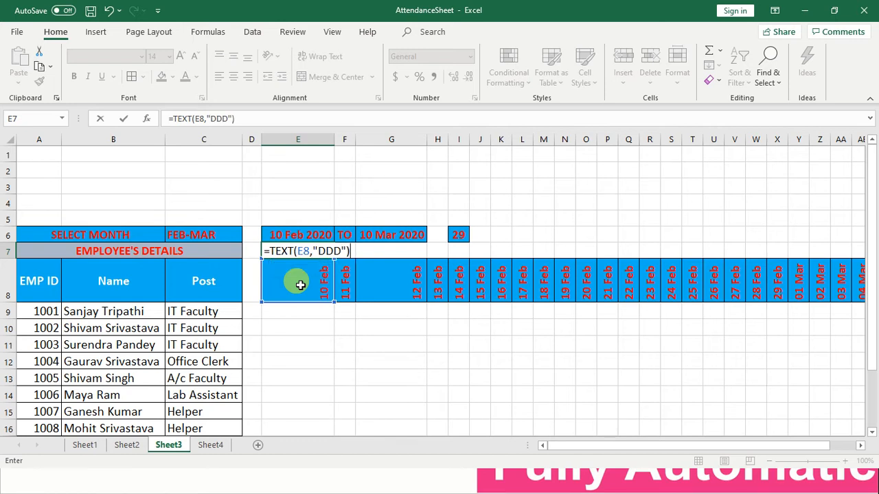
key("Return")
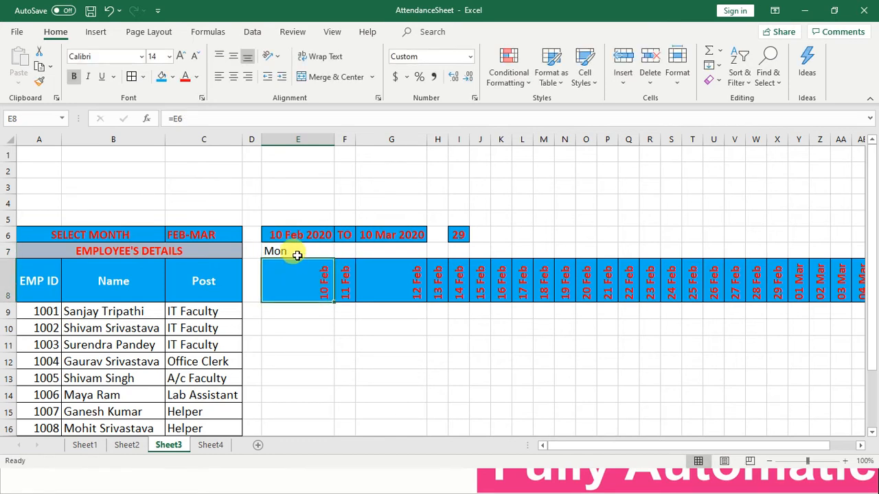
left_click(306, 251)
left_click_drag(336, 256, 772, 270)
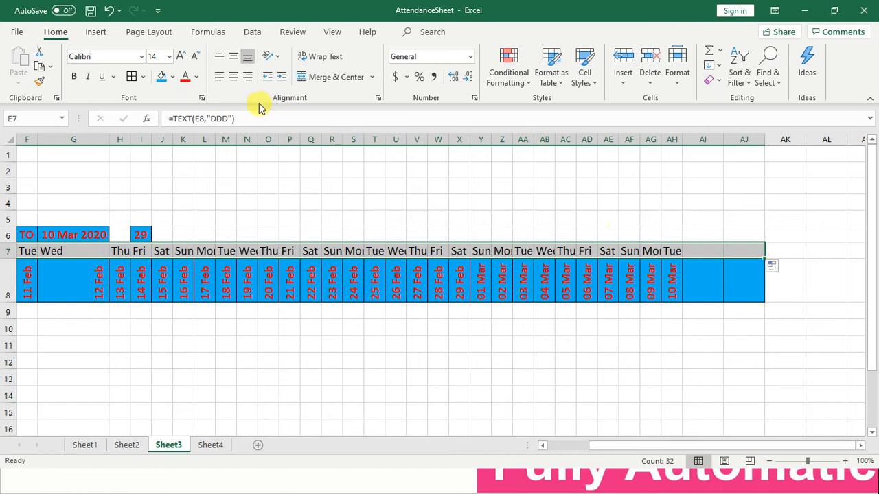
Step: Format the weekday cells E7:AJ7 as centred bold red text with a blue fill and borders
left_click(234, 77)
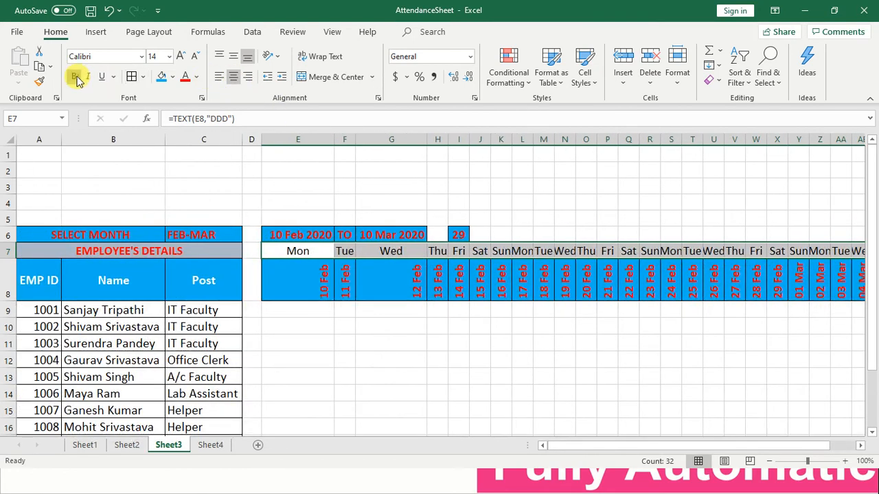
left_click(75, 77)
left_click(163, 77)
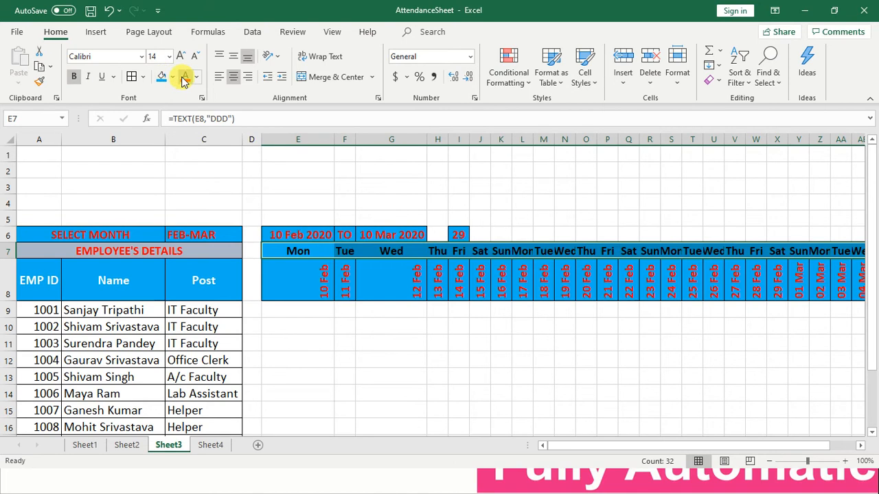
left_click(185, 80)
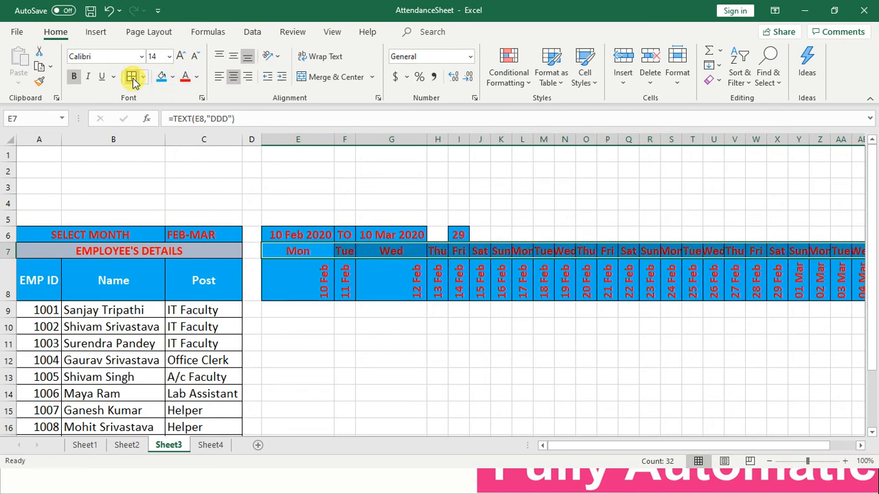
left_click(298, 248)
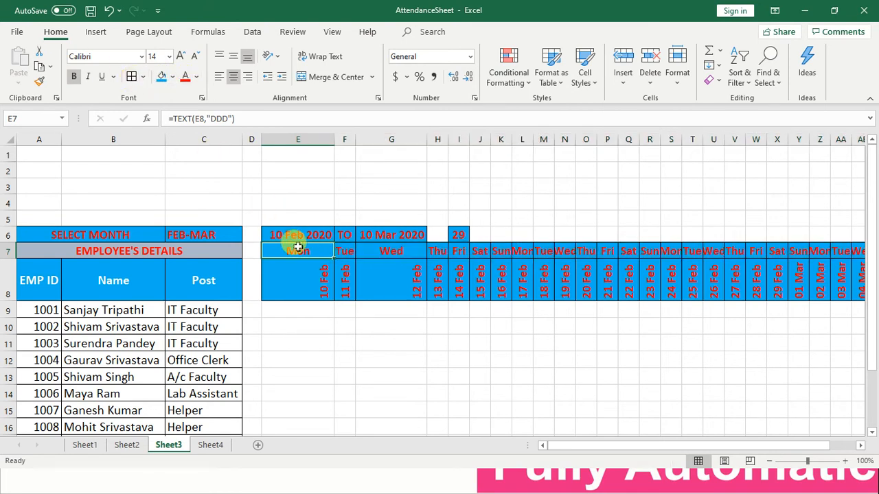
Step: Set the month selector in C6 to AUG-SEP
left_click(220, 237)
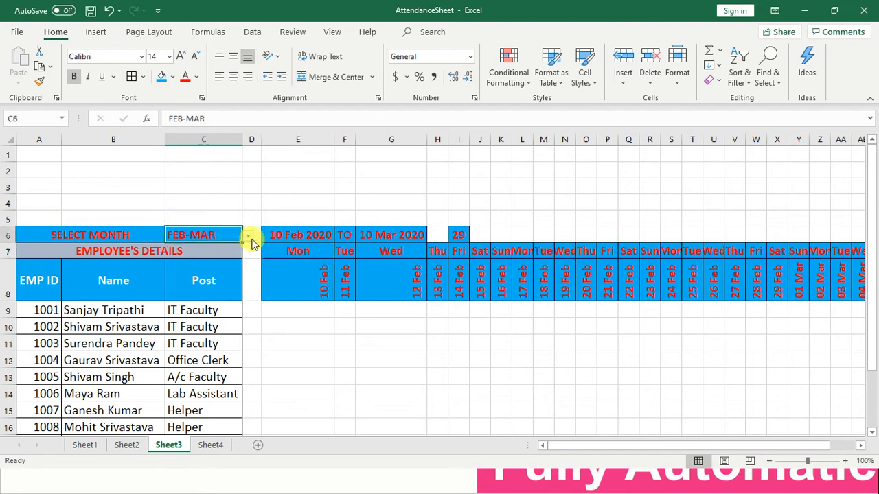
left_click(249, 238)
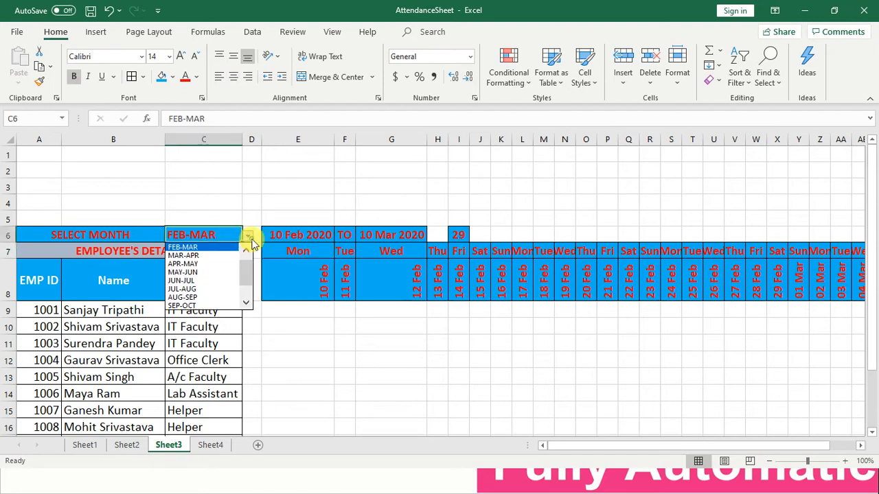
left_click(202, 297)
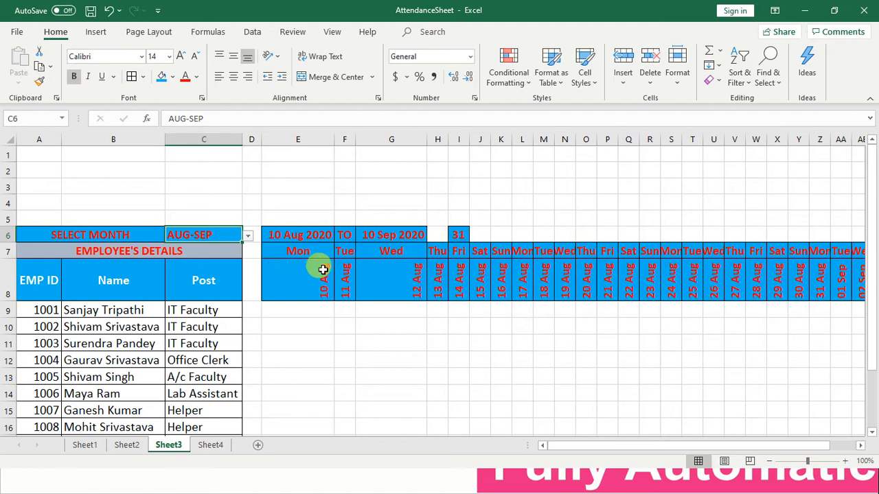
Step: Apply all borders to the empty attendance grid E9:AJ17 beneath the date header
left_click(299, 319)
left_click(299, 316)
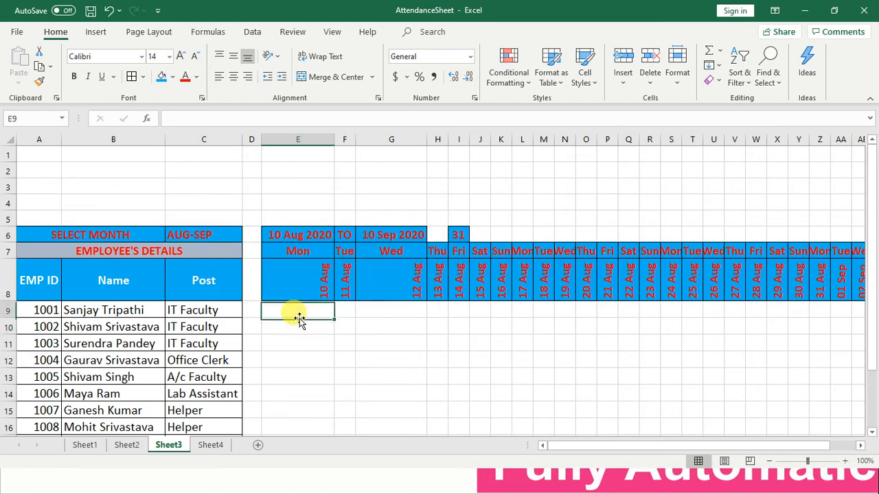
key("shift+Right")
key("shift+Right")
key("shift+Right")
key("shift+Right")
key("shift+Right")
key("shift+Right")
key("shift+Right")
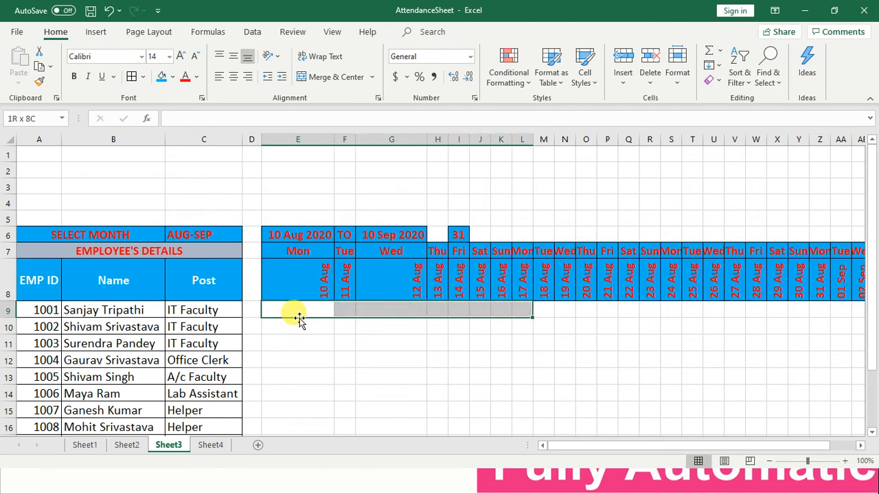
key("ctrl+shift+Right")
key("ctrl+shift+Left")
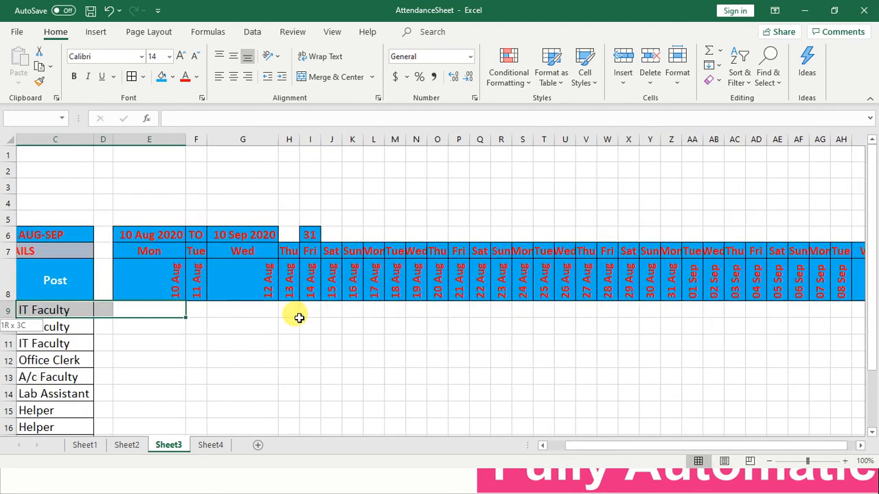
key("shift+Right")
key("shift+Right")
key("shift+Right")
key("shift+Left")
key("shift+Left")
key("shift+Right")
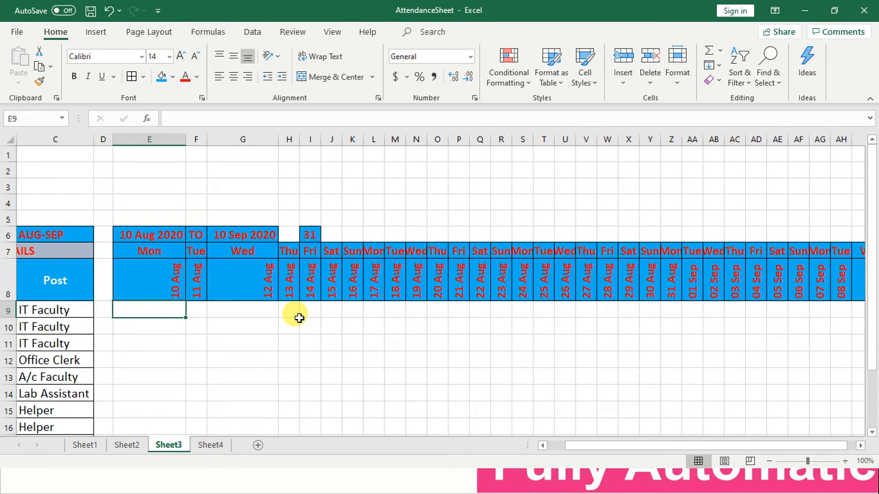
key("shift+Right")
key("shift+Right")
key("shift+Right")
key("shift+Right")
key("shift+Right")
key("shift+Right")
key("shift+Right")
key("shift+Right")
key("shift+Right")
key("shift+Right")
key("shift+Right")
key("shift+Right")
key("shift+Right")
key("shift+Right")
key("shift+Right")
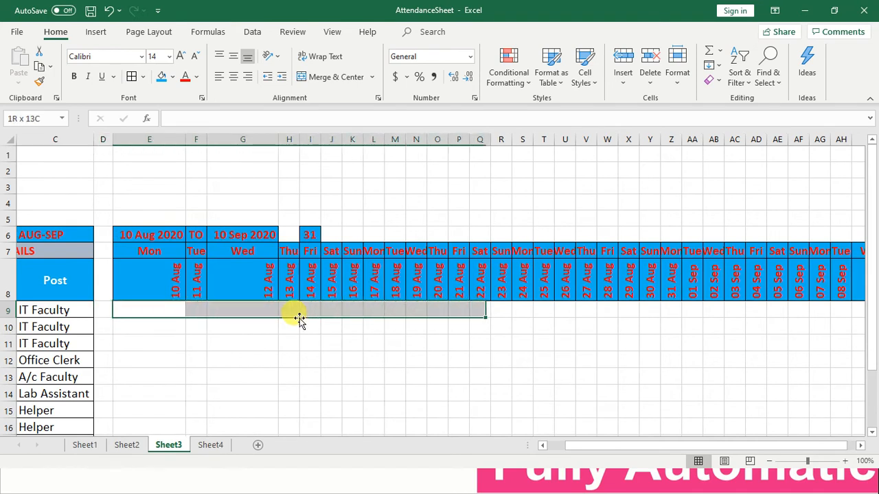
key("shift+Right")
key("shift+Right")
key("shift+Right")
key("shift+Right")
key("shift+Right")
key("shift+Right")
key("shift+Right")
key("shift+Right")
key("shift+Right")
key("shift+Right")
key("shift+Right")
key("shift+Right")
key("shift+Right")
key("shift+Right")
key("shift+Right")
key("shift+Right")
key("shift+Right")
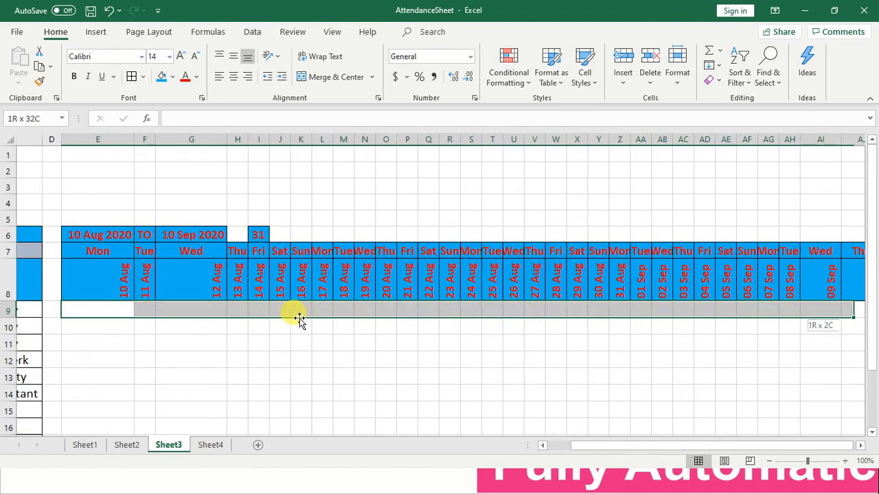
key("shift+Left")
key("shift+Down")
key("shift+Down")
key("shift+Down")
key("shift+Down")
key("shift+Down")
key("shift+Down")
key("shift+Down")
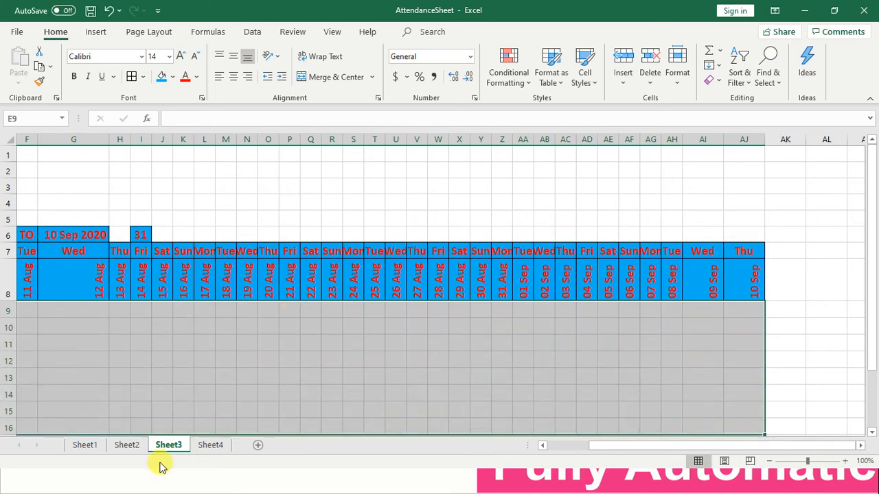
left_click(541, 445)
left_click(542, 446)
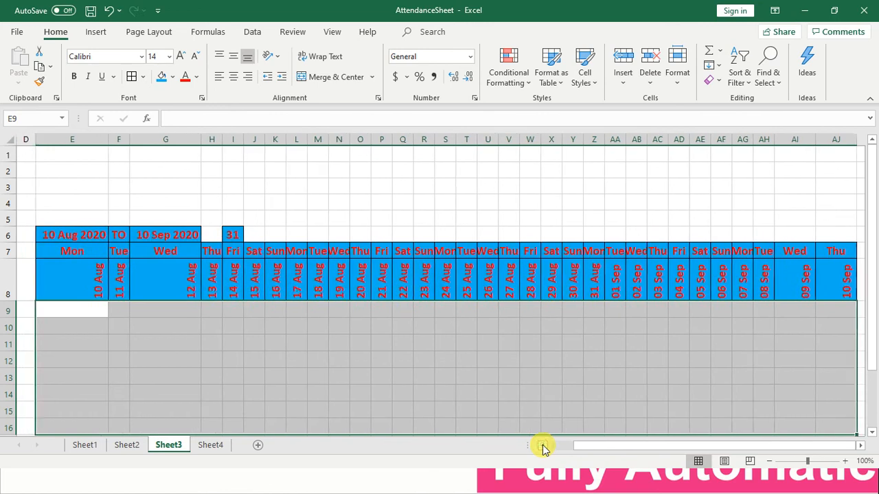
left_click(542, 446)
key("shift+Down")
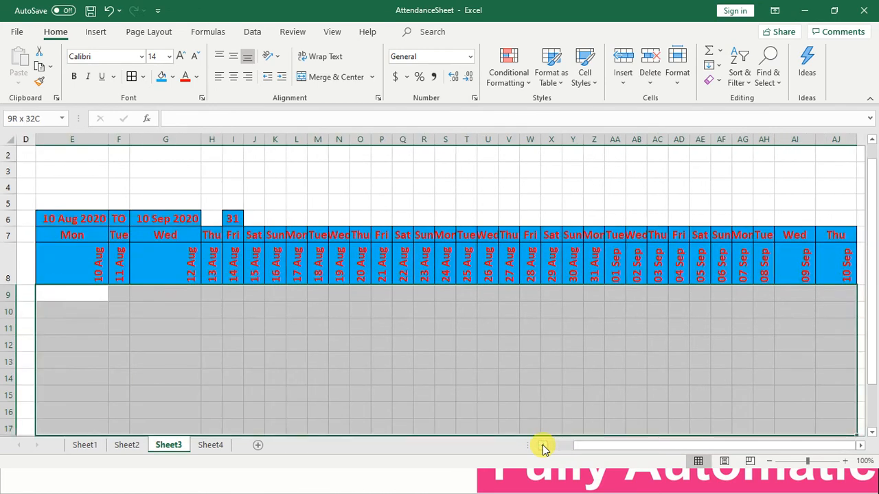
left_click(542, 446)
left_click(542, 446)
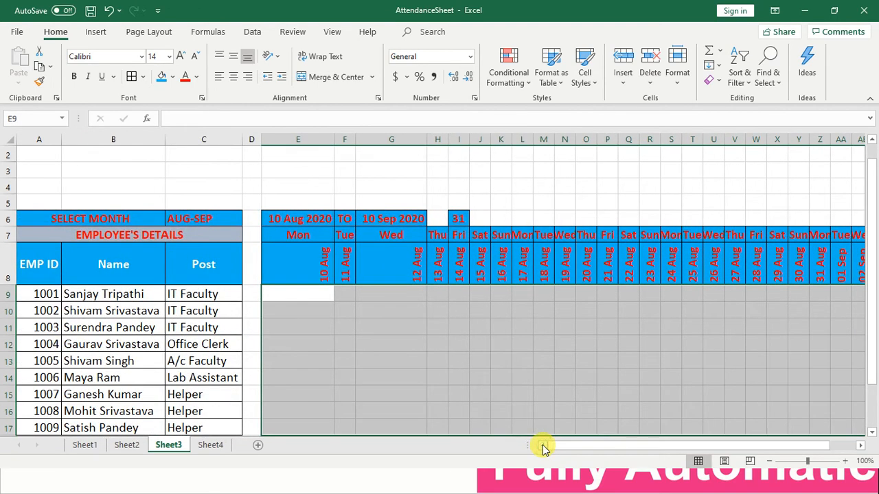
key("shift+Down")
left_click(541, 446)
left_click(542, 446)
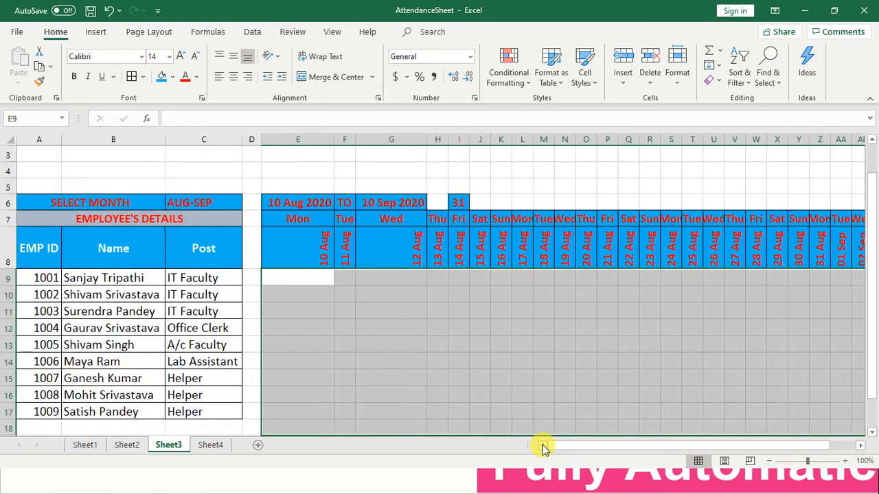
key("shift+Up")
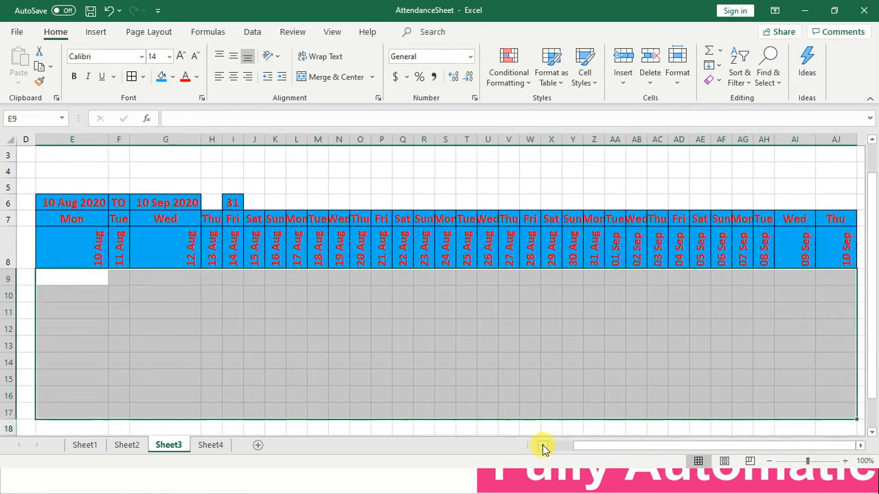
left_click(132, 76)
Step: Select cell E9, the first cell of the empty attendance grid
left_click(199, 279)
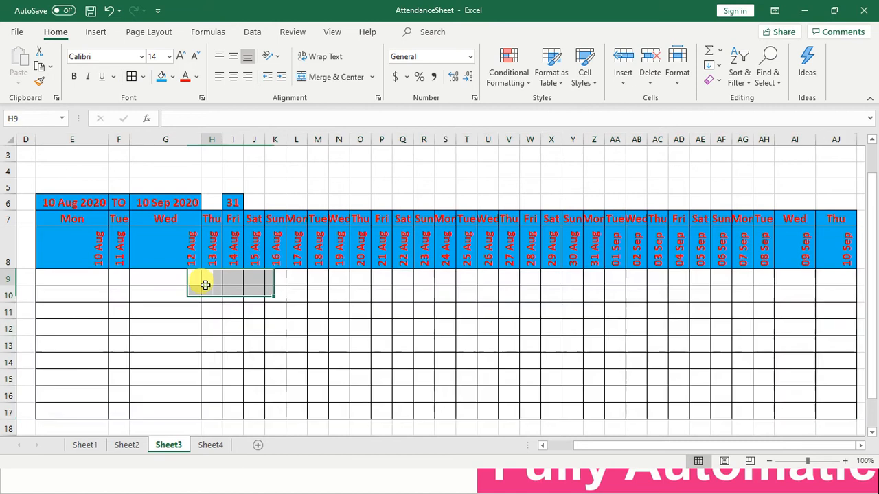
key("Left")
key("Left")
key("Home")
key("Right")
key("Right")
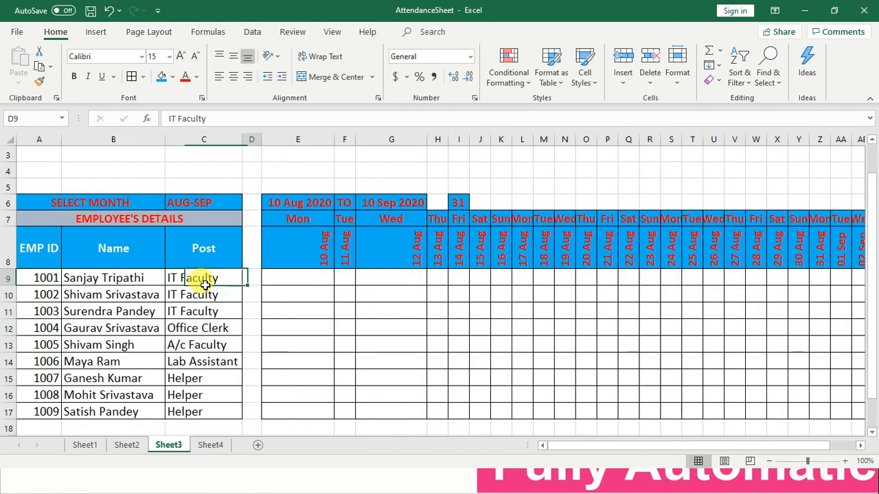
key("Right")
key("Right")
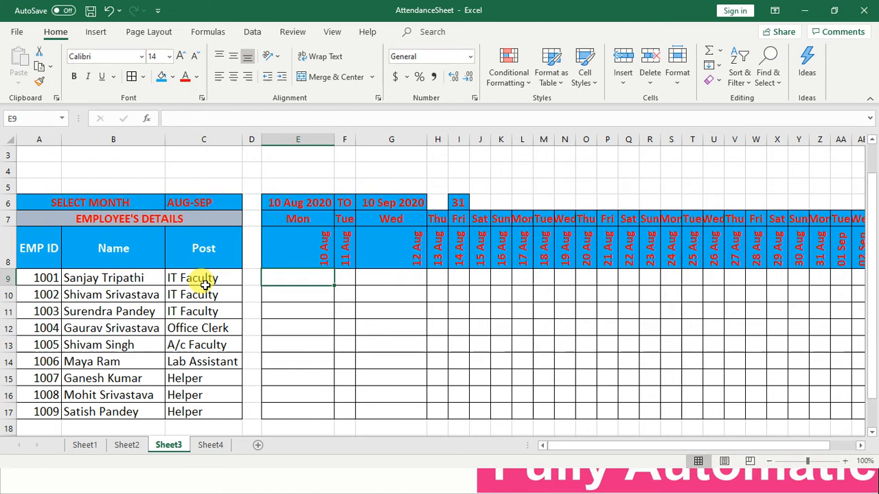
left_click(525, 86)
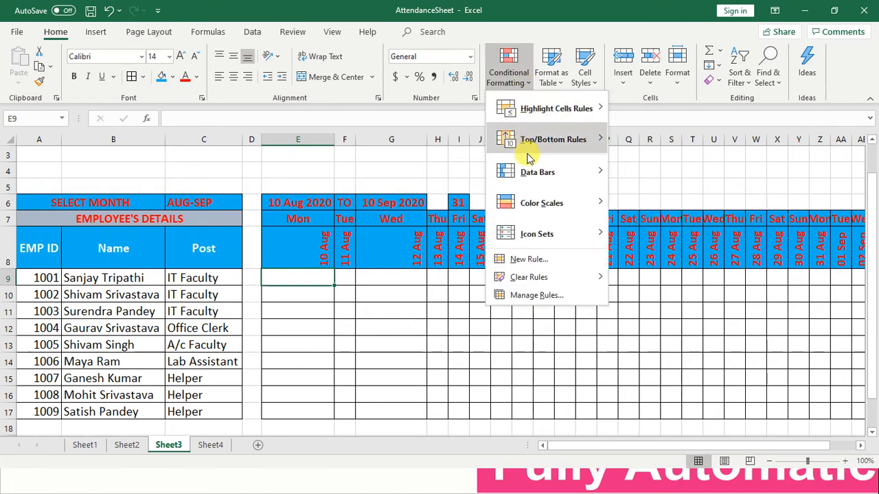
left_click(530, 258)
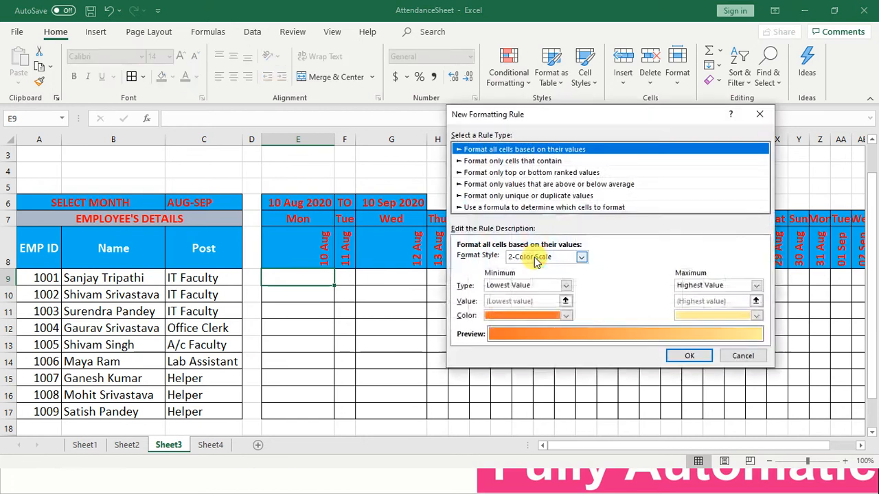
left_click(489, 208)
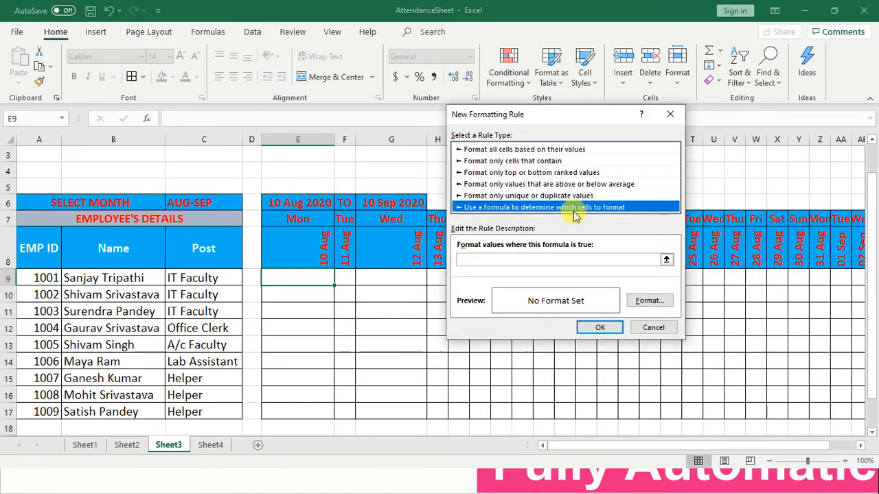
left_click(596, 328)
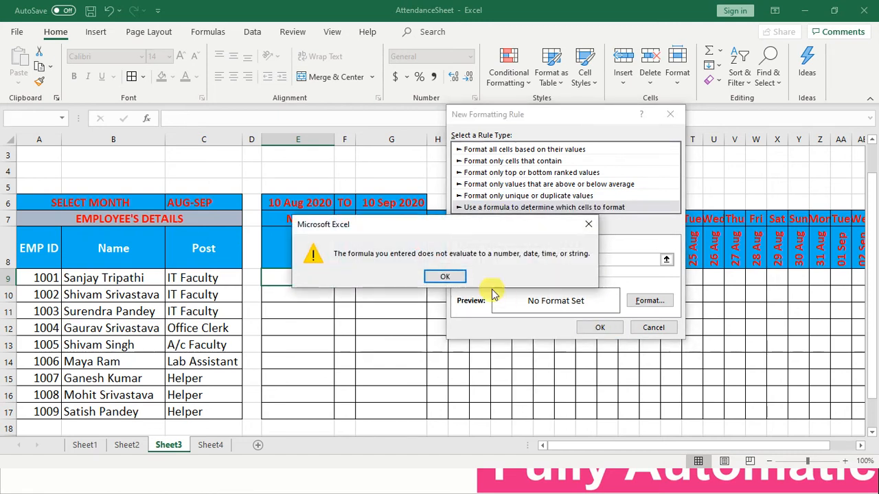
left_click(459, 279)
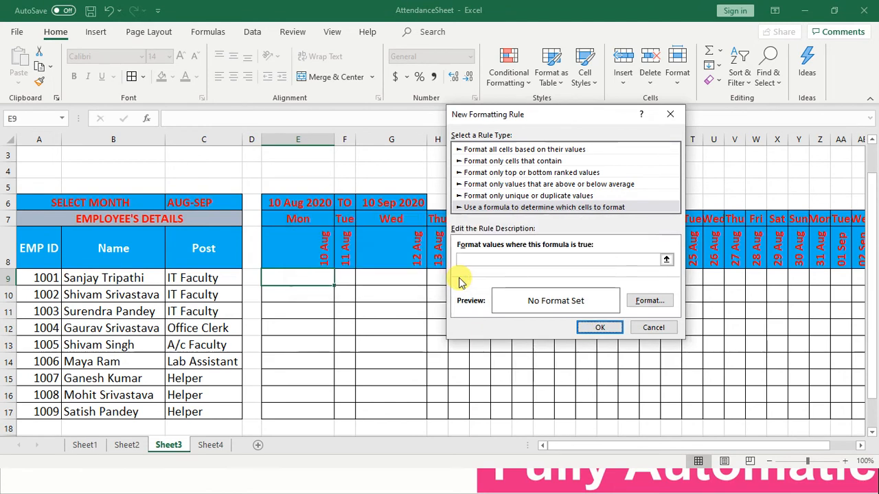
left_click(657, 329)
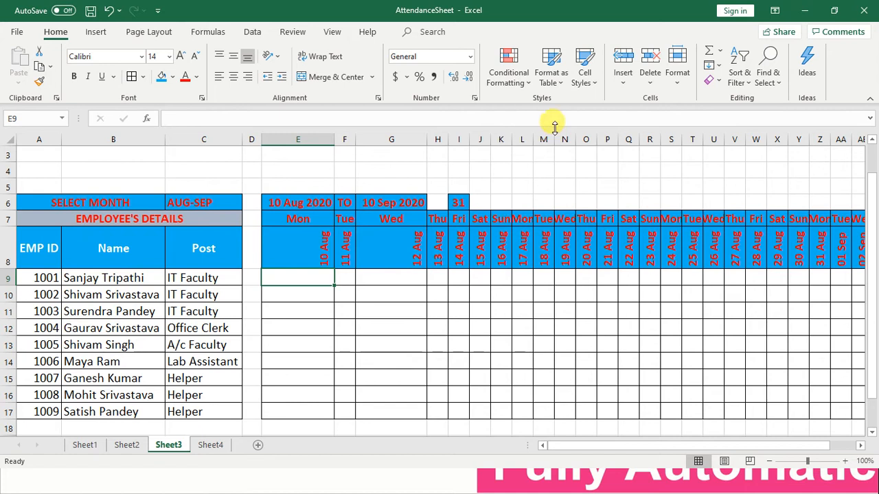
Step: Start a conditional formatting rule for cell E9 that uses a formula to determine which cells to format
left_click(530, 87)
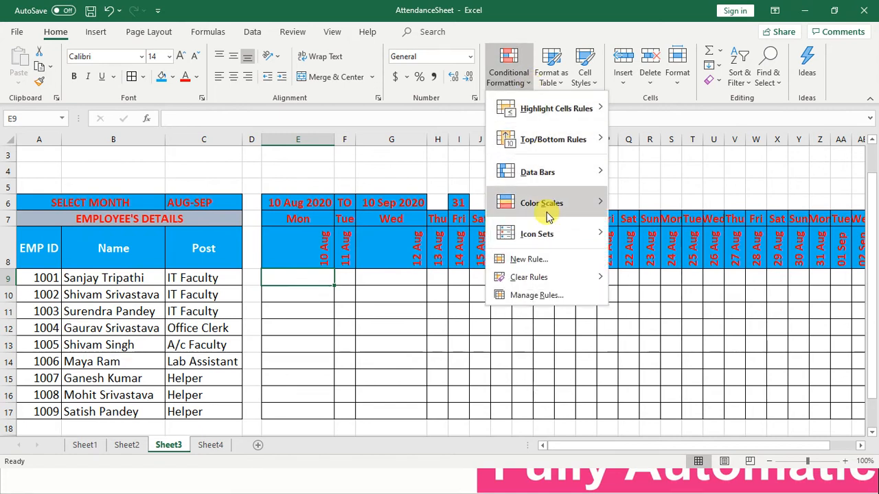
left_click(536, 260)
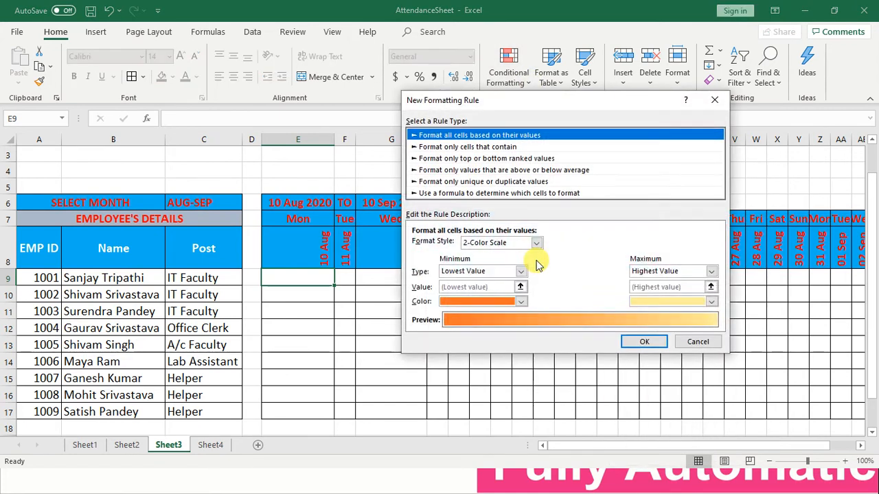
left_click(526, 194)
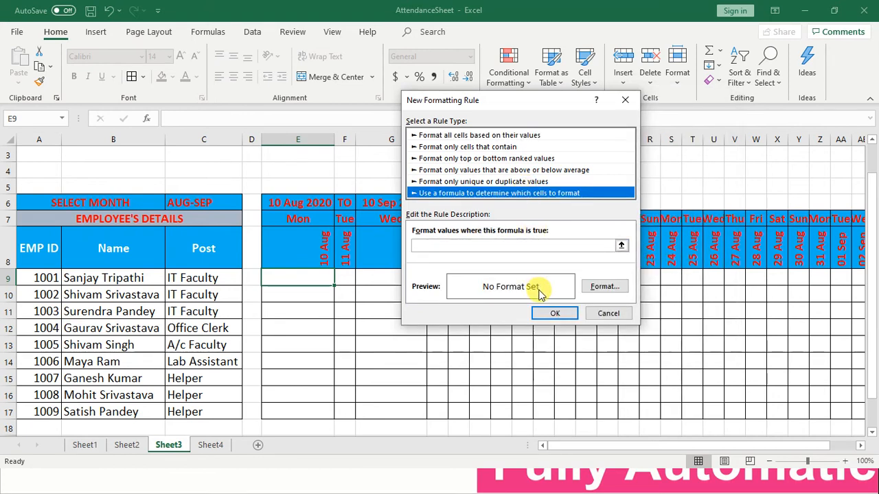
left_click(507, 246)
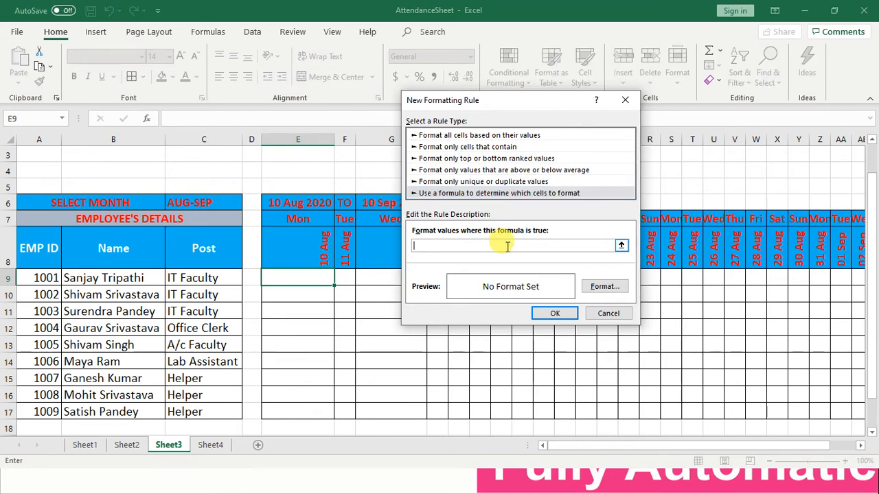
key("alt+Tab")
key("alt+Tab")
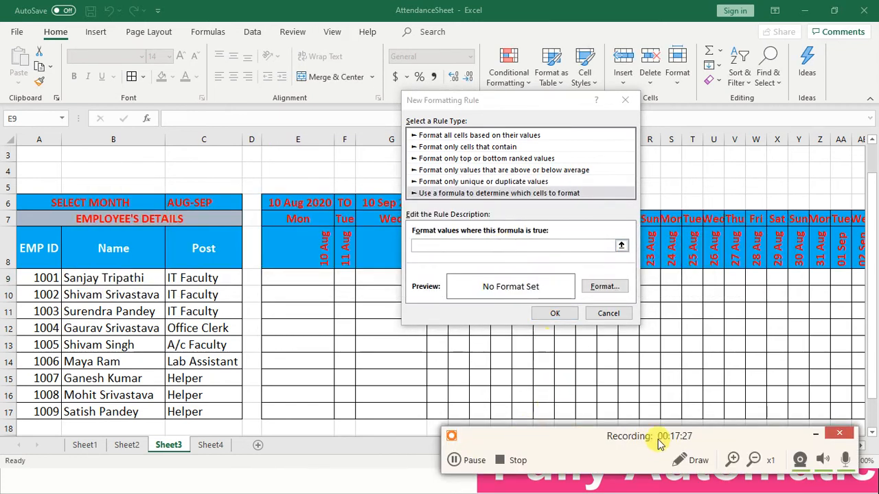
left_click(732, 460)
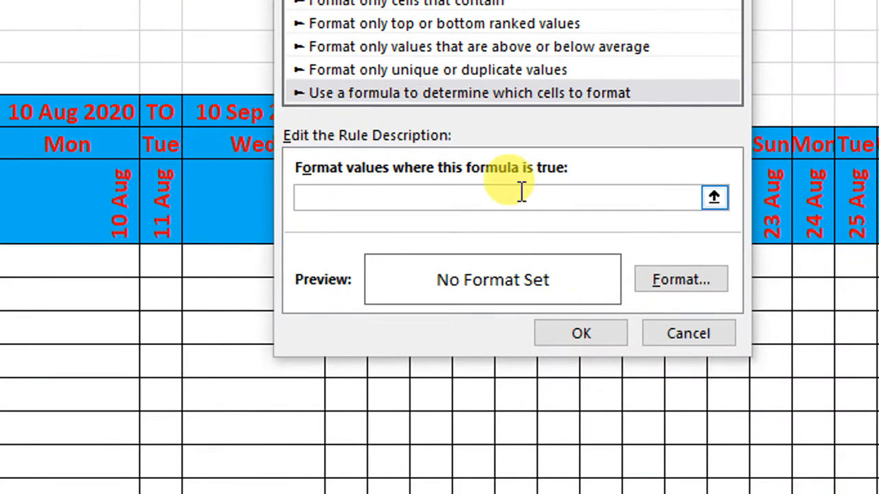
left_click(526, 197)
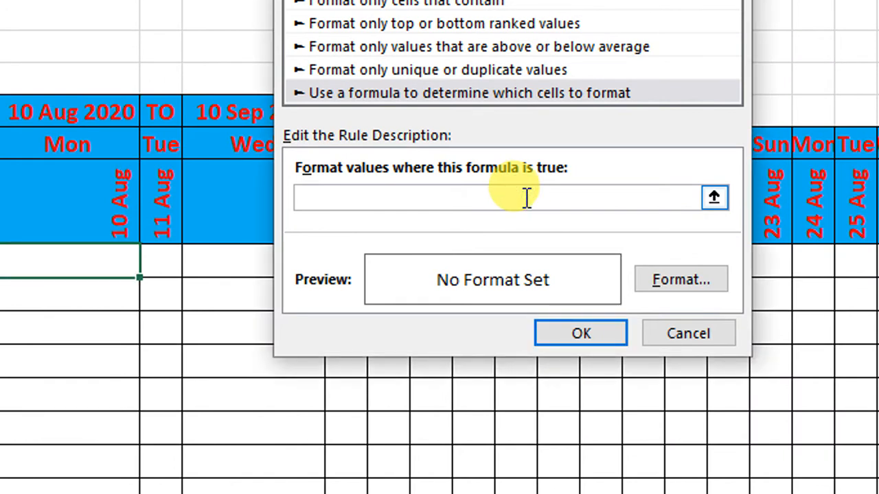
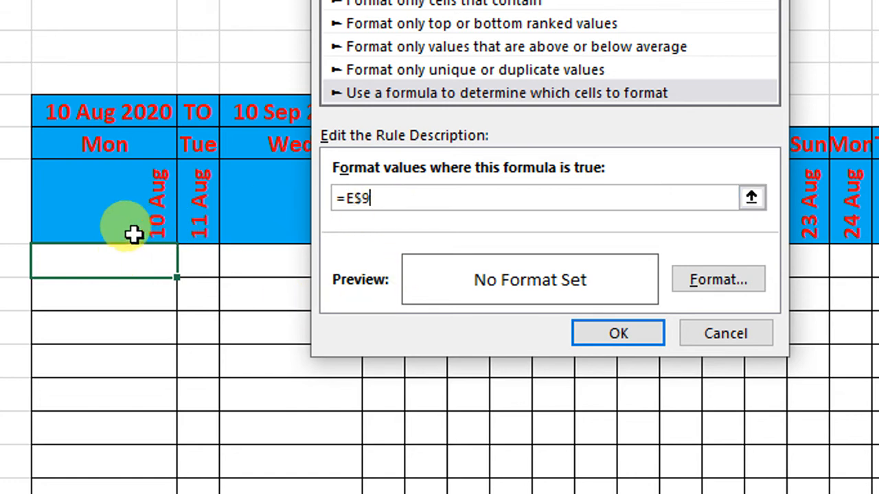
Step: Try =E$7=SUM as the rule's formula, referencing the weekday cell with only its row locked
key("BackSpace")
key("BackSpace")
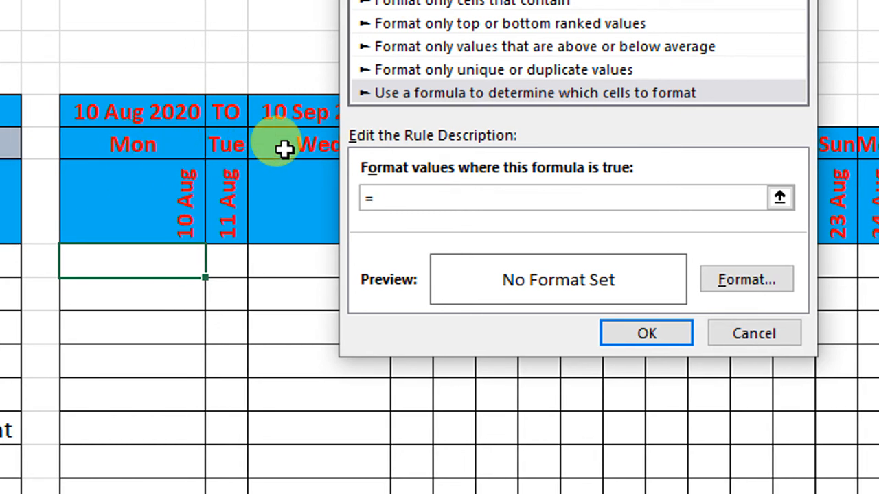
left_click(172, 151)
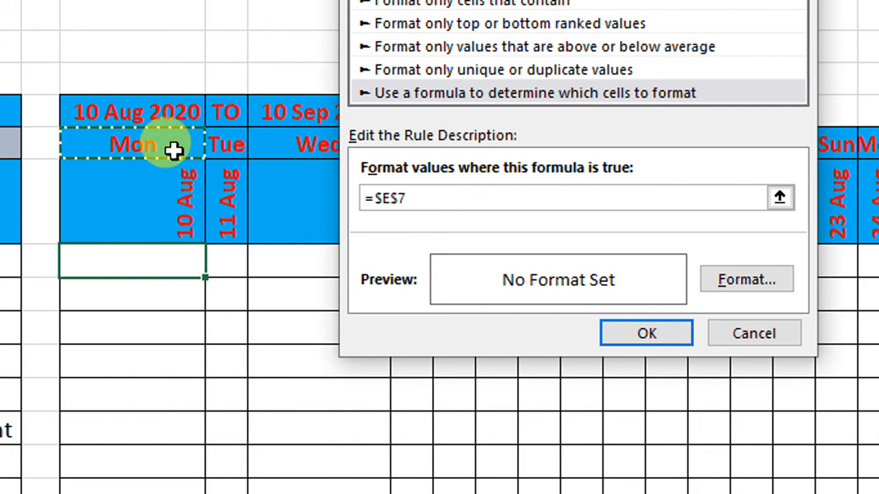
left_click(383, 197)
key("BackSpace")
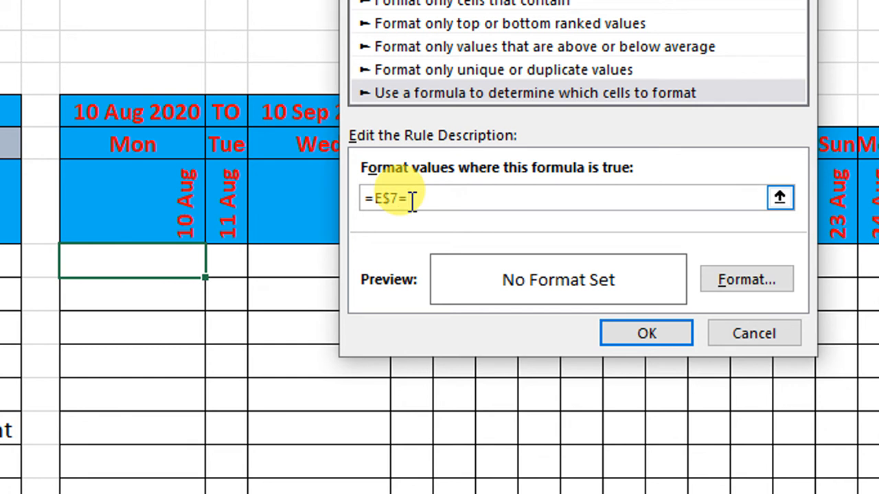
type("=SUM")
Step: Give the formula rule a red fill and apply it to cell E9
left_click(747, 284)
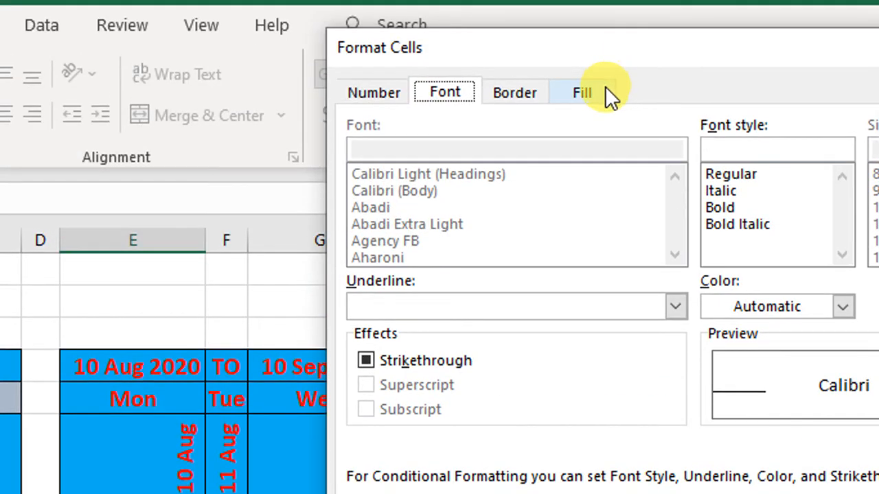
left_click(604, 93)
left_click(393, 345)
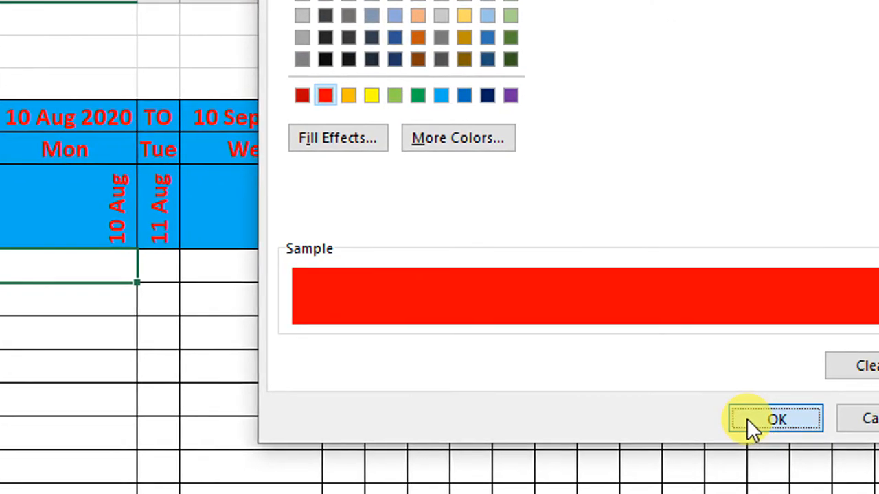
left_click(747, 419)
left_click(580, 335)
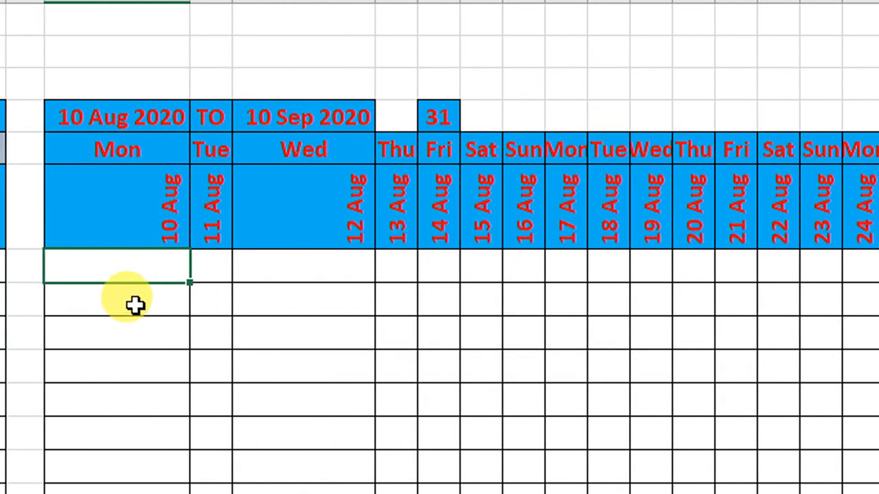
Step: Try to fill cell E9 and its formatting rule across row 9 to the 18 Aug column
left_click_drag(191, 281, 631, 275)
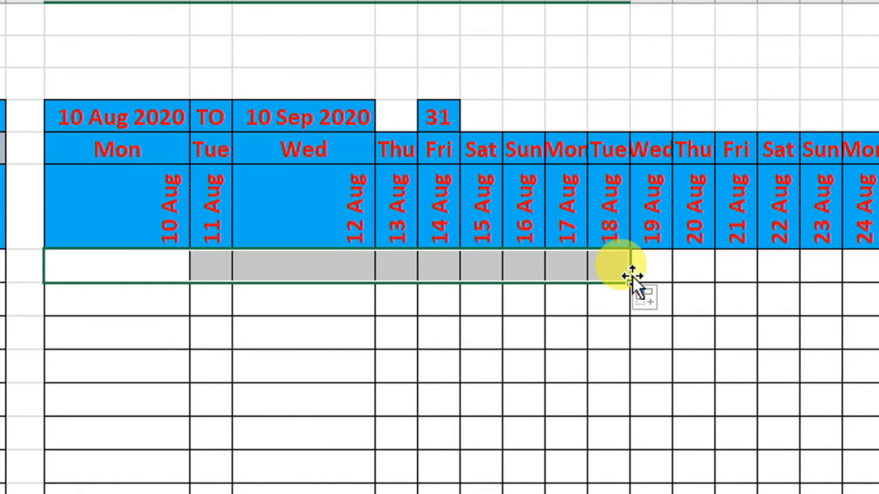
left_click(528, 272)
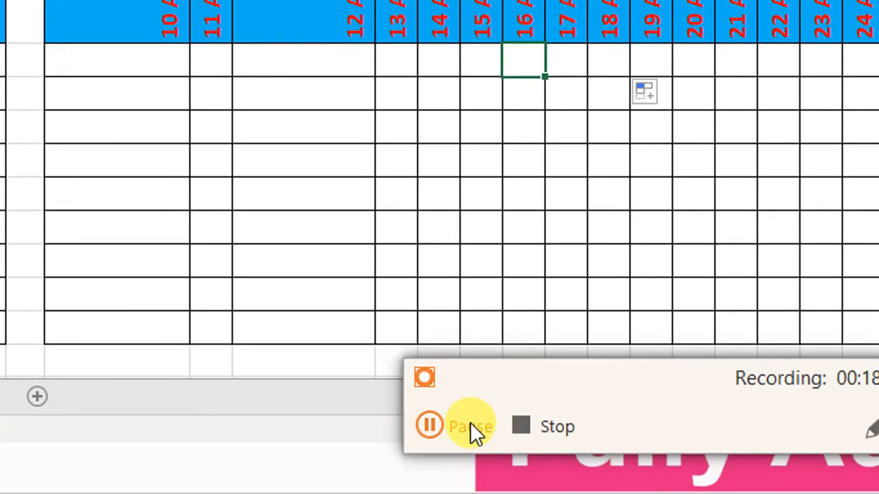
left_click(470, 423)
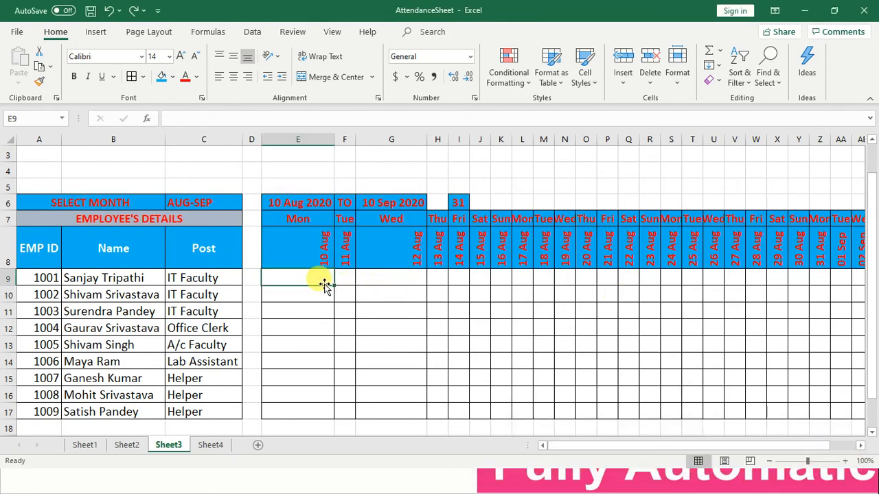
Step: Start a new formula-based conditional formatting rule for cell E9, keeping the weekday header cells in view
left_click(530, 87)
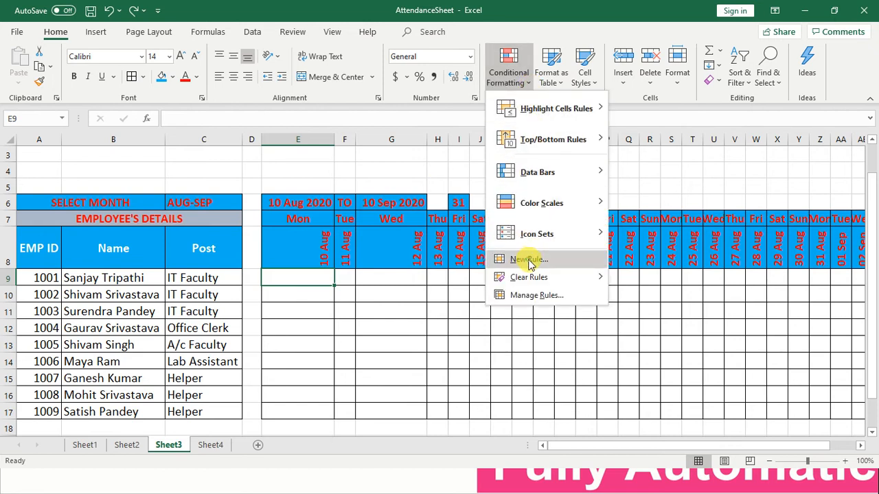
left_click(529, 259)
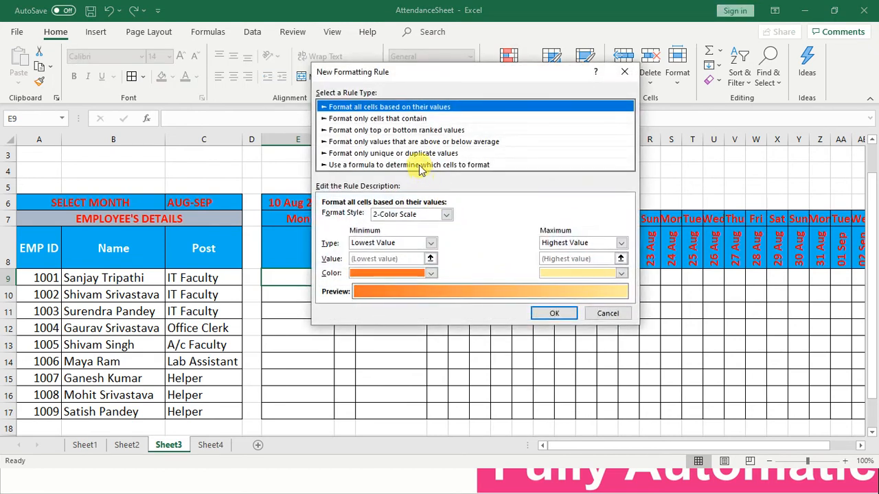
left_click(420, 165)
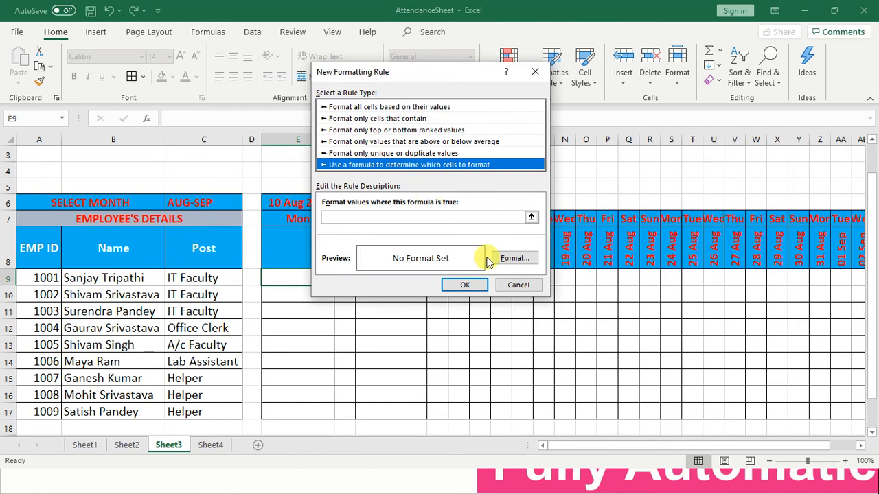
key("alt+Tab")
key("alt+Tab")
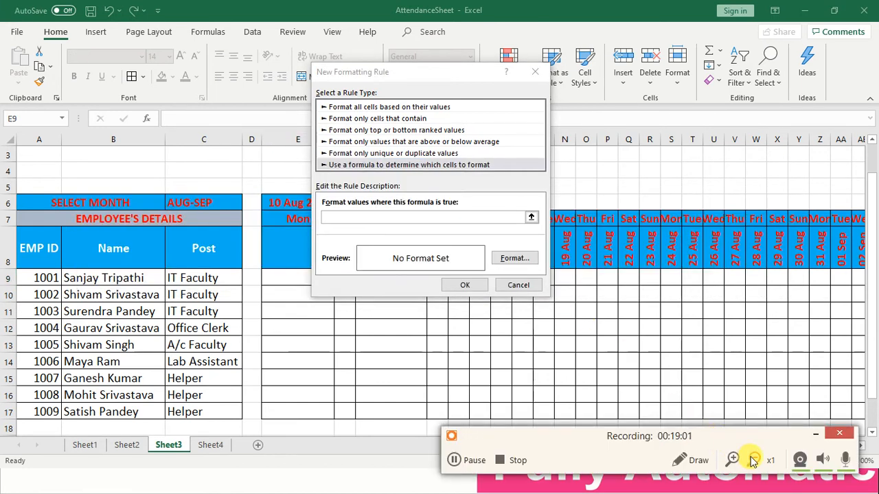
left_click(737, 459)
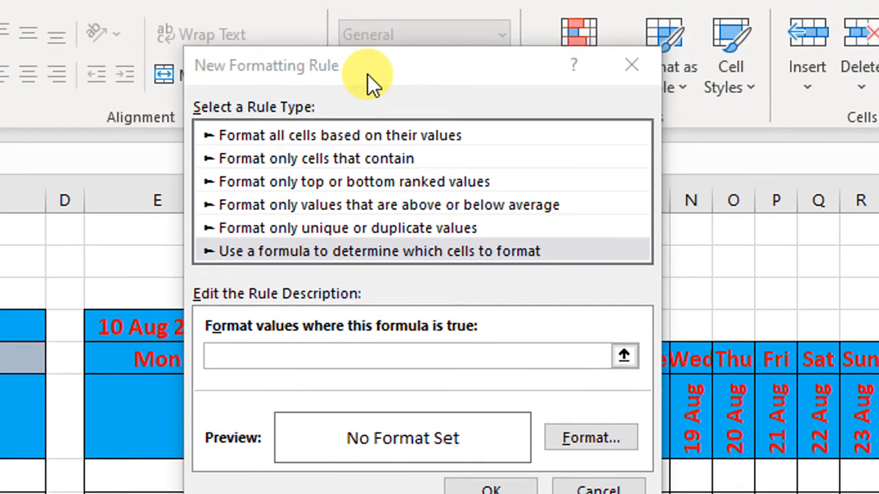
left_click_drag(367, 73, 599, 143)
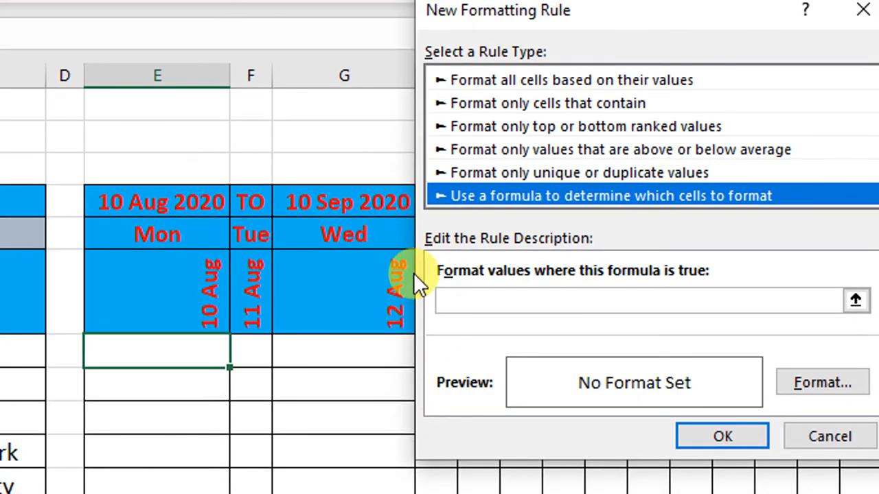
Step: Enter =E$7="Sun" as the rule's formula, referencing the first weekday header cell with only its row locked
left_click(463, 303)
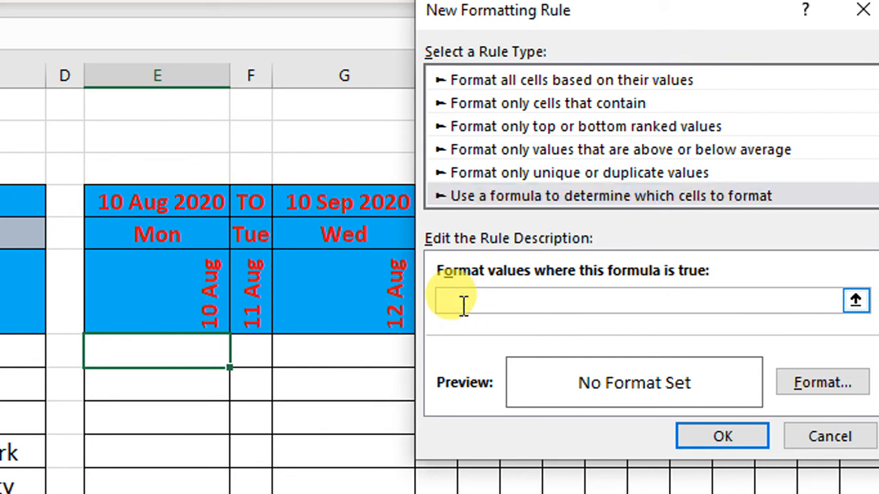
left_click(157, 235)
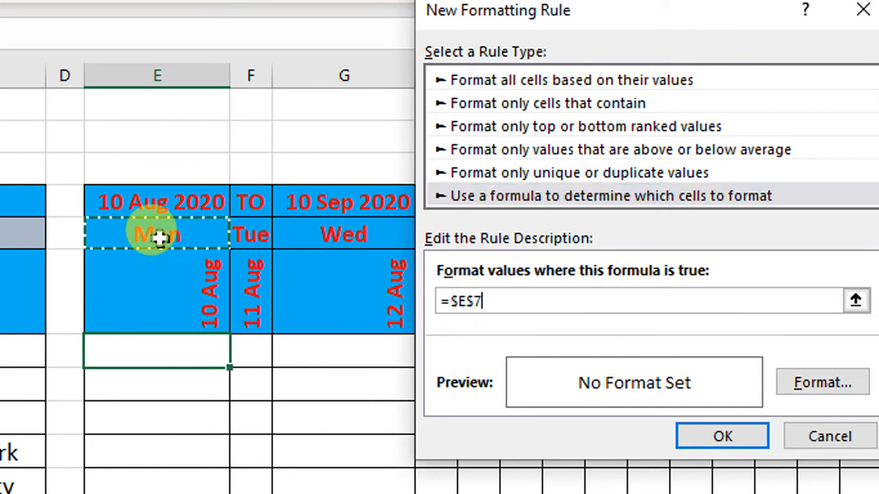
left_click(465, 313)
left_click(457, 302)
key("BackSpace")
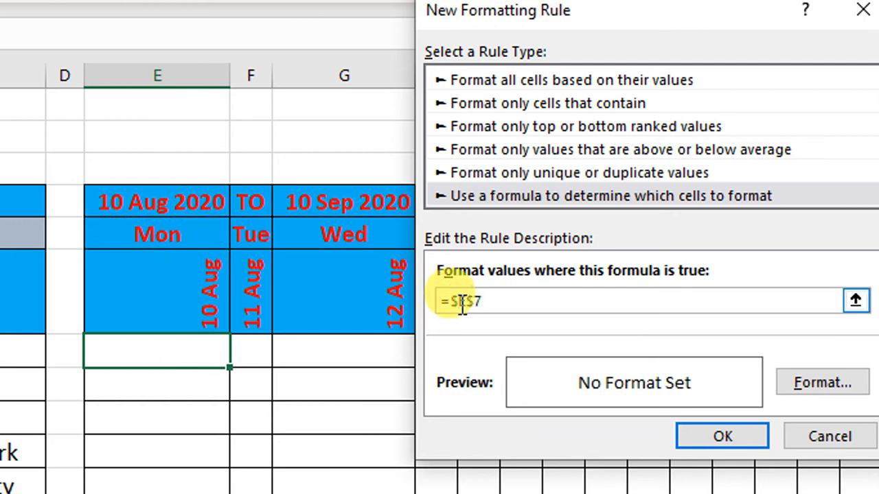
left_click(490, 305)
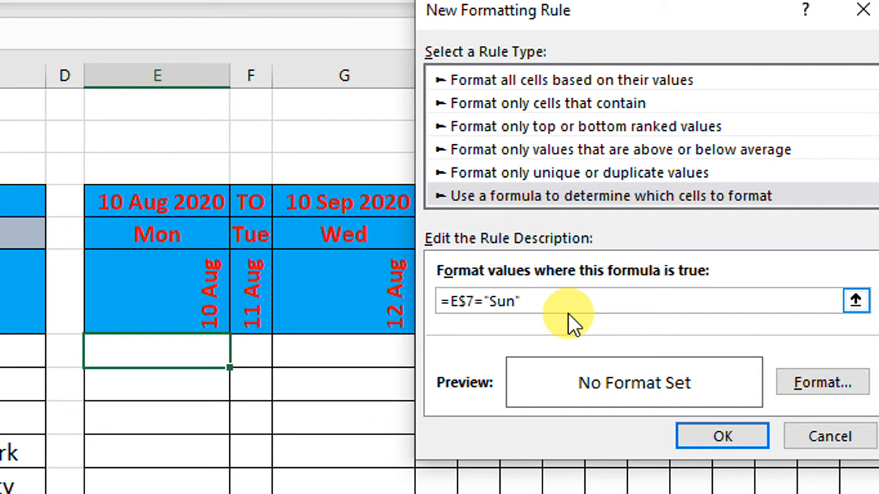
Step: Give the Sunday rule a red fill and apply it to cell E9
left_click(810, 384)
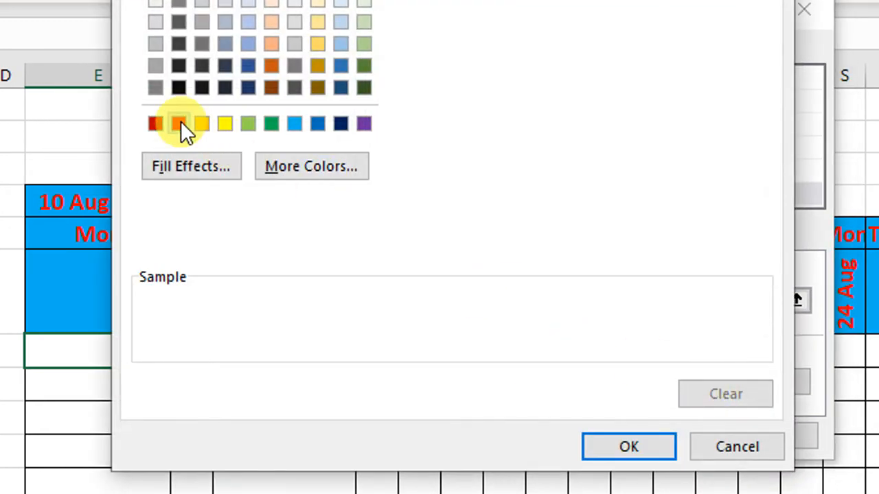
left_click(180, 120)
left_click(631, 450)
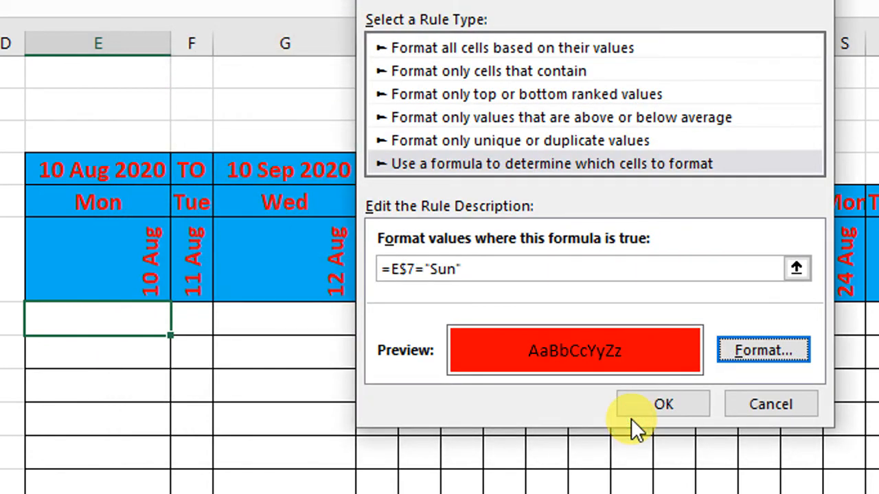
left_click(668, 405)
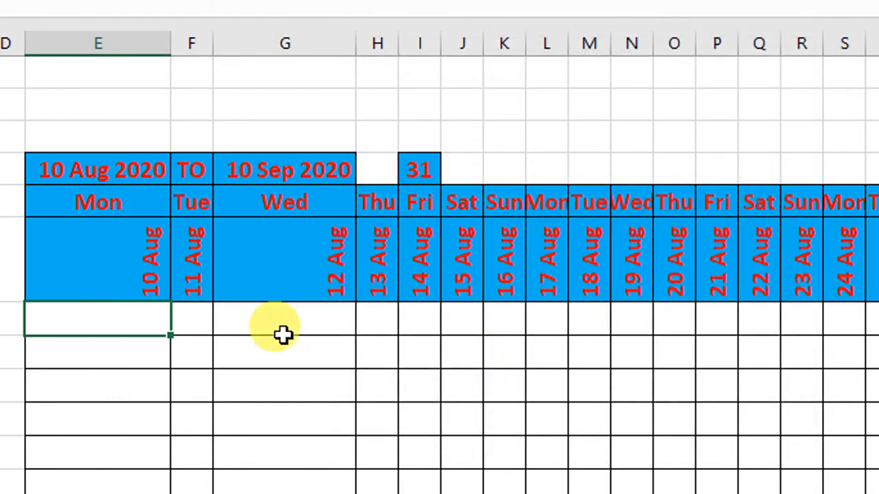
Step: Fill cell E9 with its Sunday rule across row 9 to the 10 Sep column and down to row 17
mouse_move(170, 336)
left_mouse_down()
mouse_move(453, 335)
mouse_move(603, 350)
mouse_move(751, 313)
mouse_move(748, 330)
mouse_move(859, 339)
left_mouse_up()
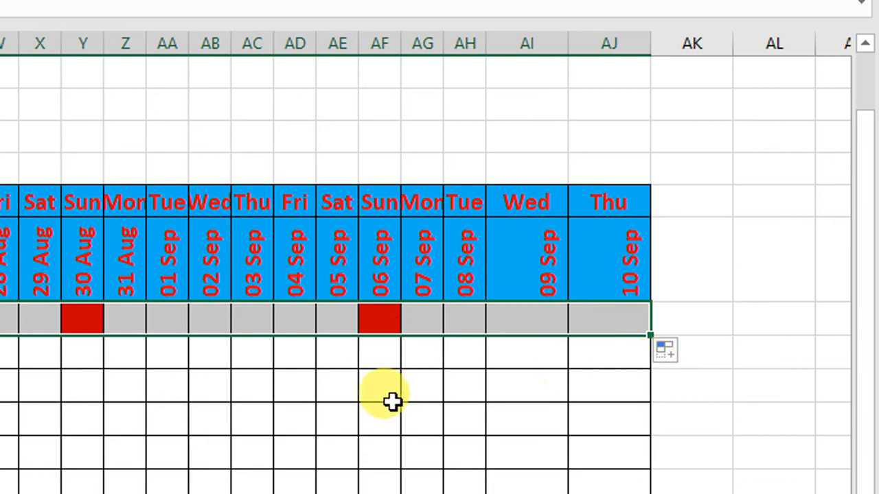
scroll(49, 377, "left", 5)
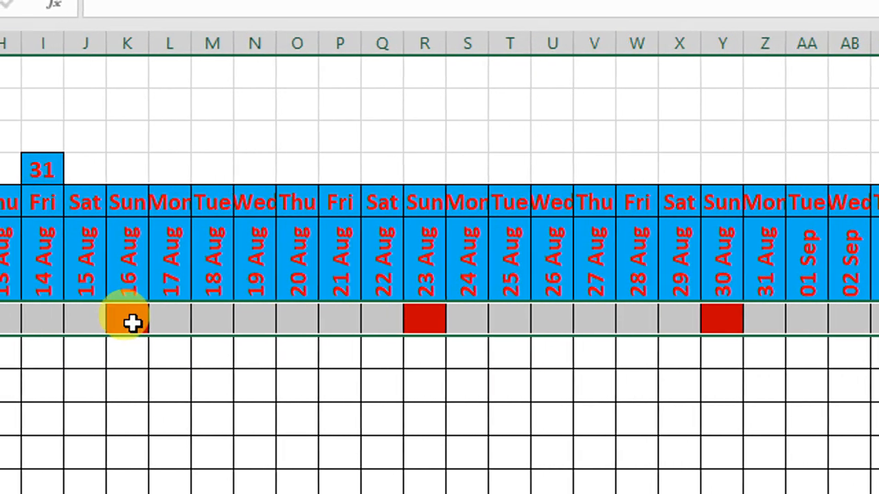
scroll(808, 314, "right", 5)
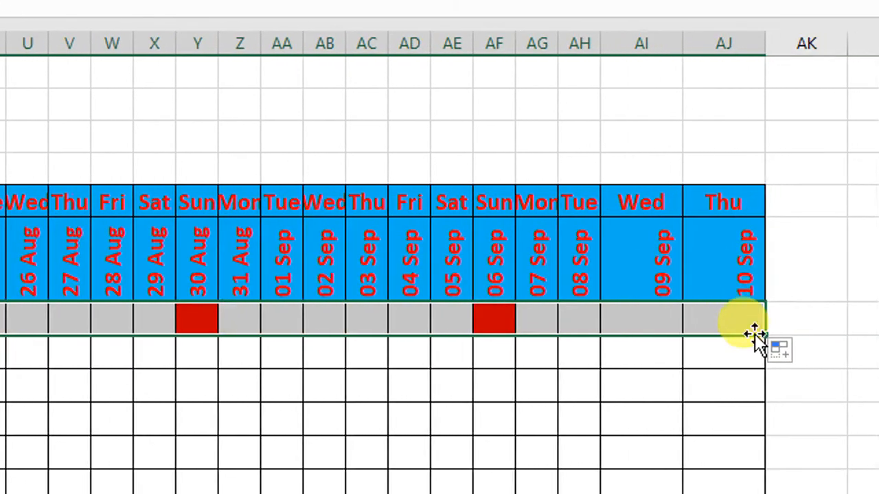
left_click_drag(751, 334, 726, 438)
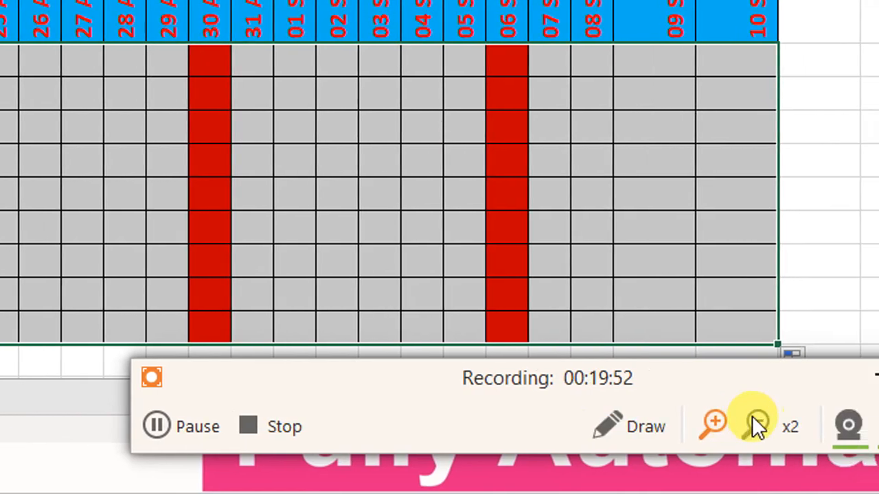
left_click(756, 425)
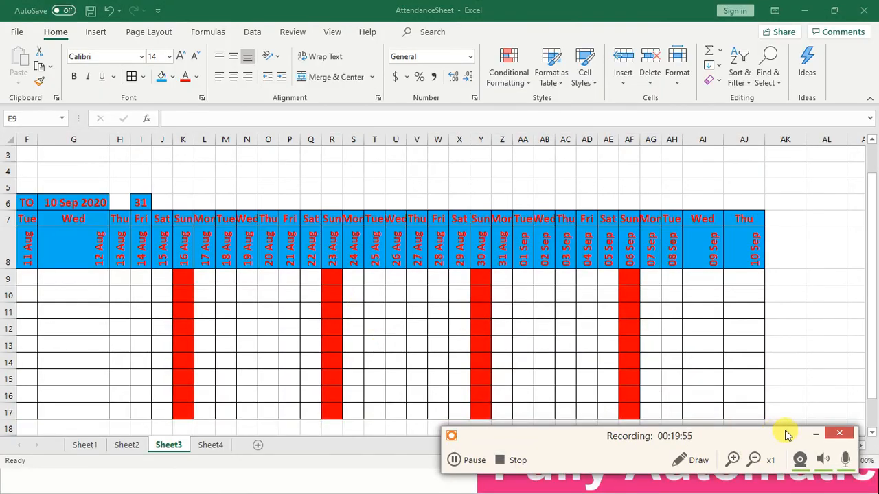
left_click(812, 435)
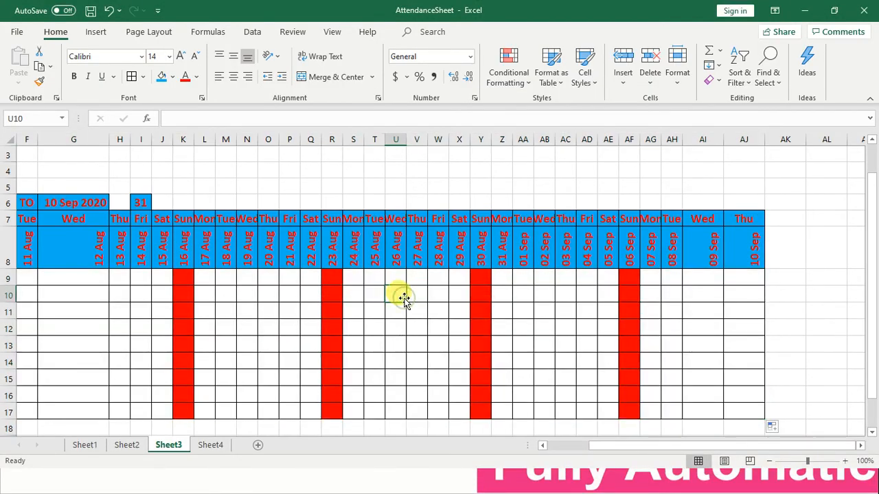
Step: Switch the selected month in cell C6 to JUN-JUL to check the Sunday highlighting
key("Home")
key("Right")
key("Right")
key("Right")
key("Right")
key("Right")
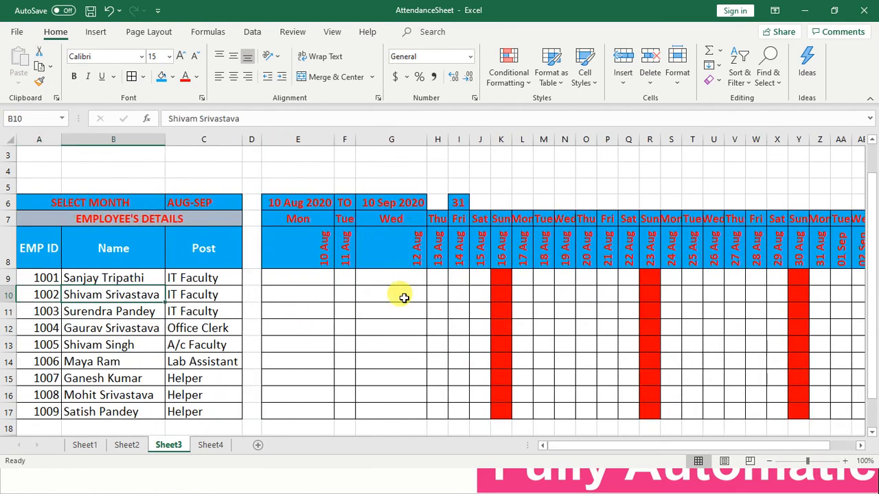
key("Up")
key("Left")
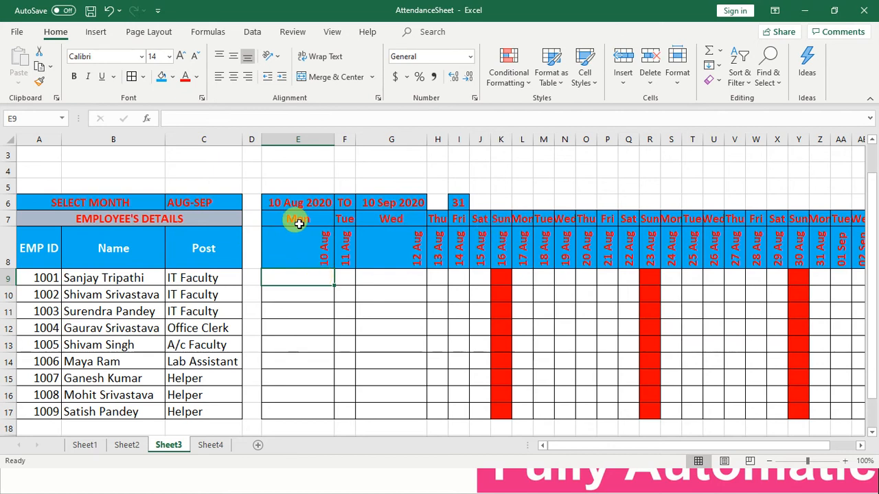
left_click(232, 205)
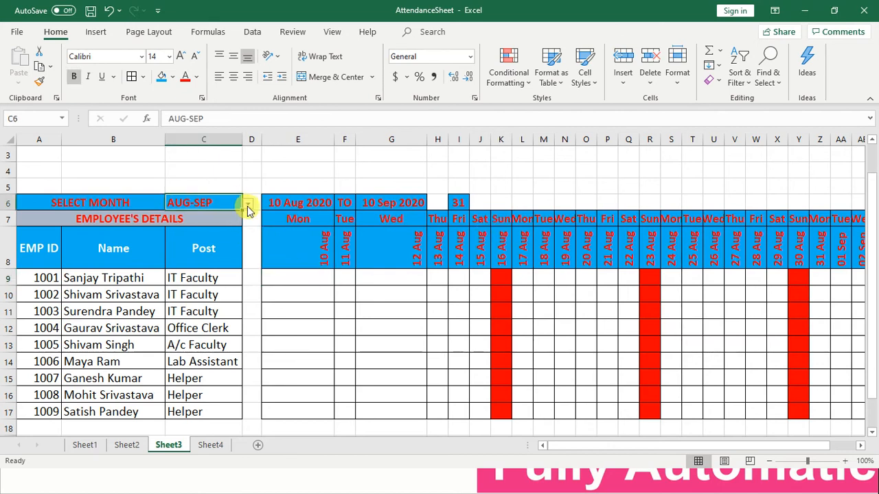
left_click(247, 204)
left_click(229, 224)
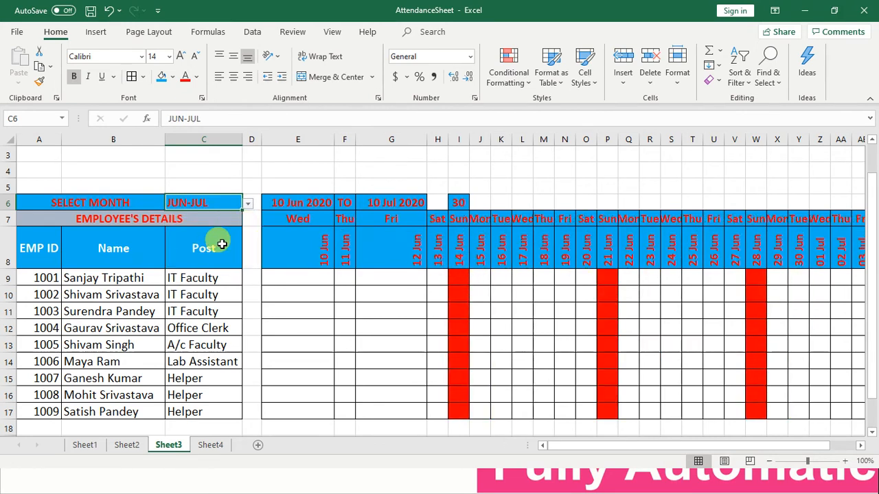
Step: Check the Sunday highlighting with MAY-JUN as the selected month, and return the selection to AUG-SEP
left_click(248, 204)
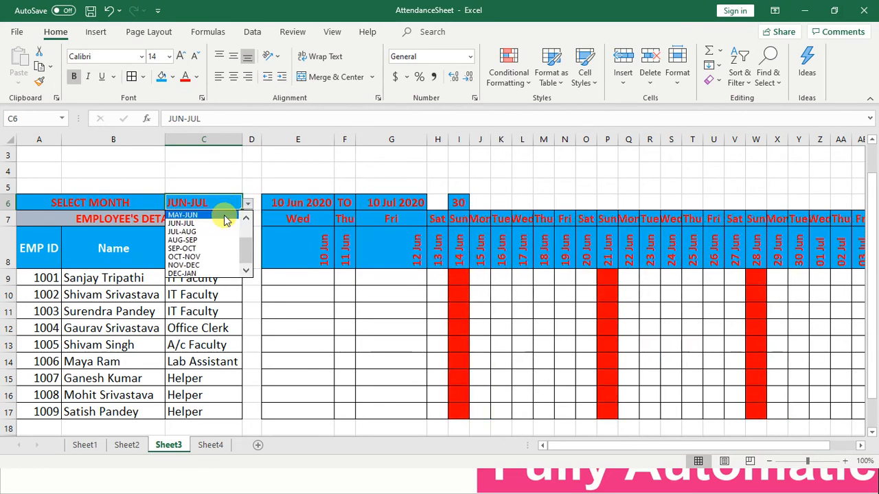
left_click(226, 215)
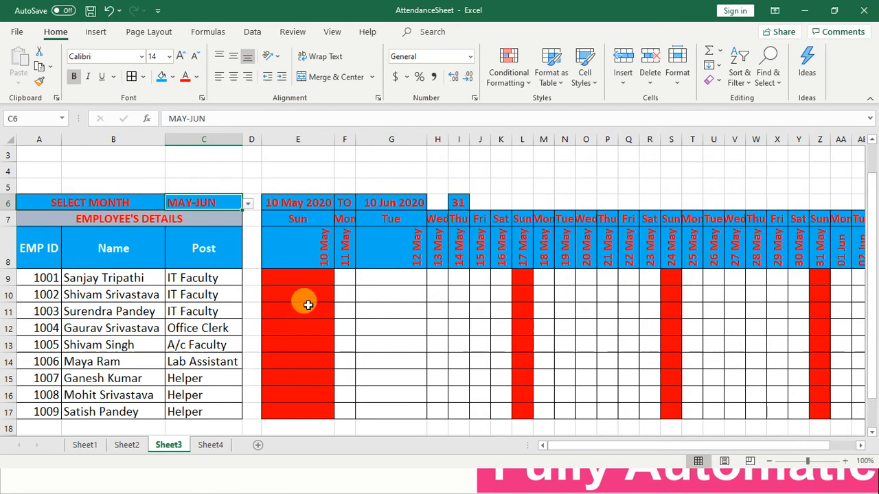
left_click(247, 204)
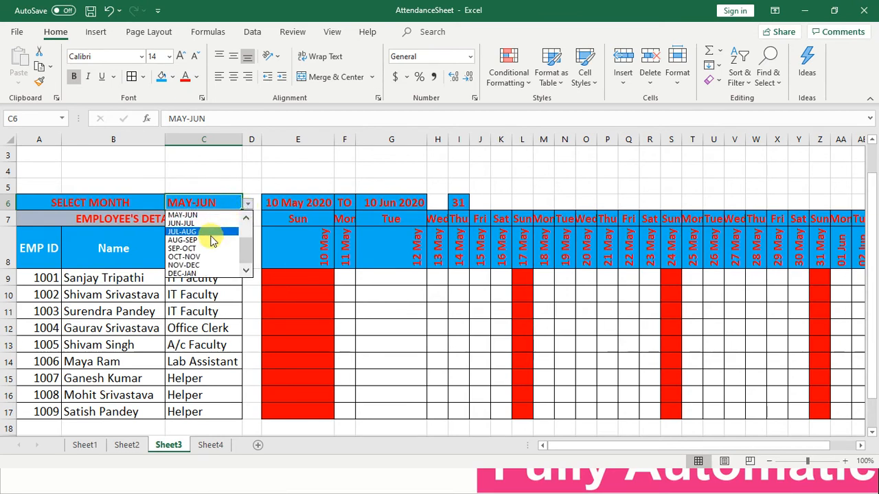
left_click(211, 241)
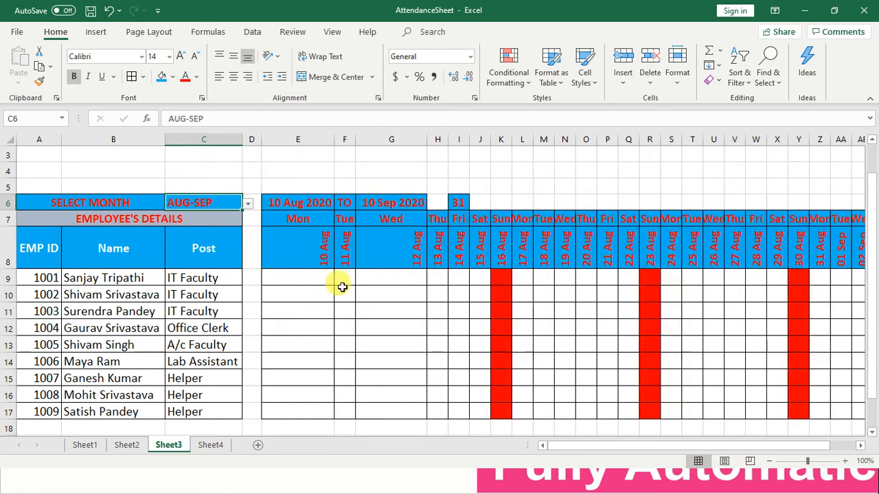
Step: Add another conditional formatting rule to cell E9 that uses a formula to determine which cells to format
left_click(310, 277)
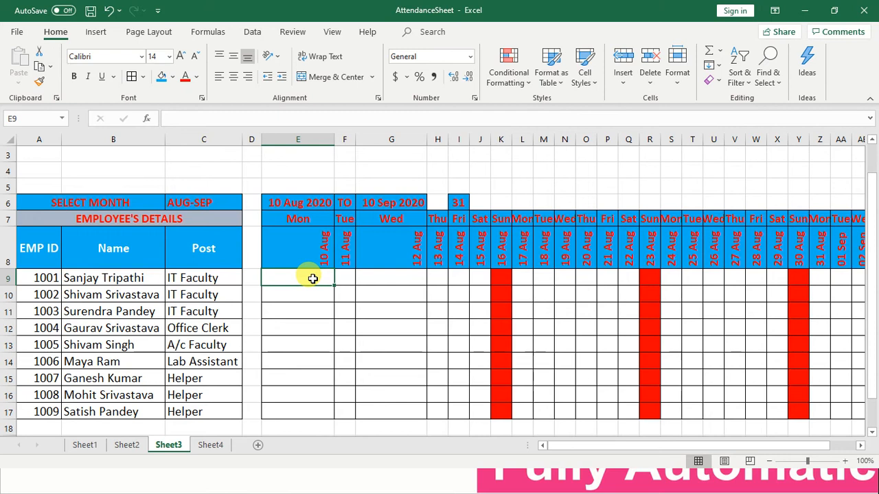
left_click(529, 88)
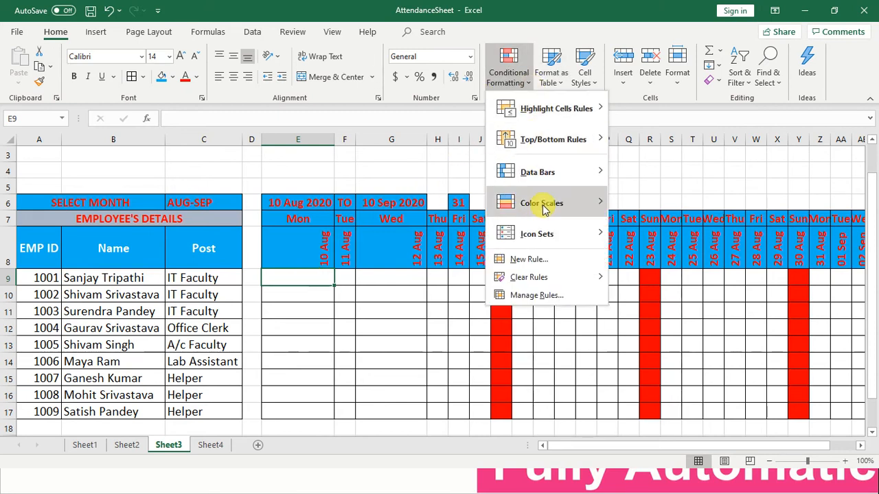
left_click(526, 260)
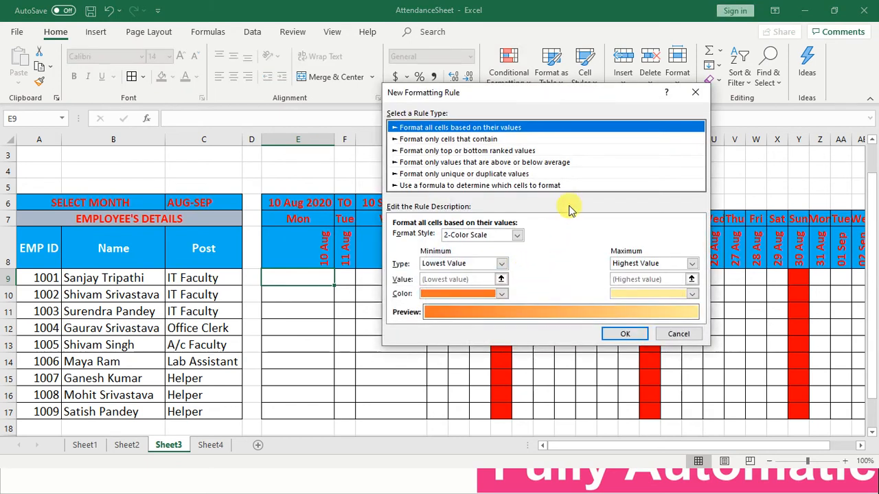
left_click(542, 185)
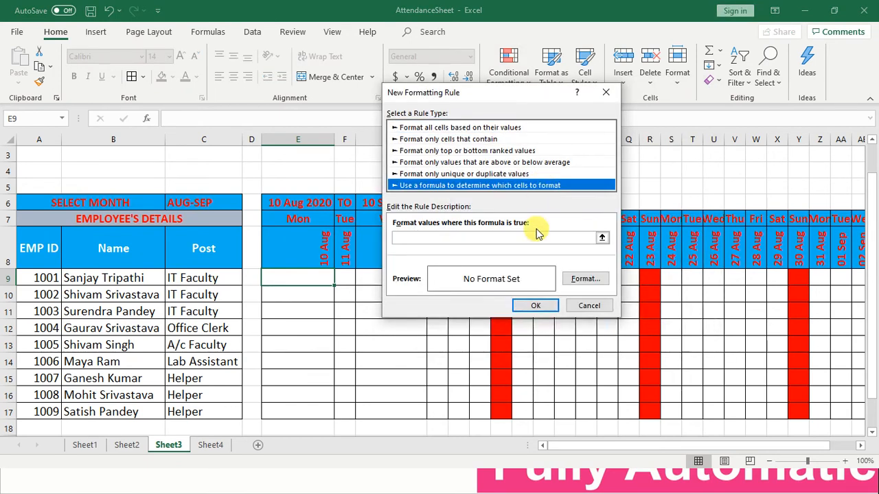
key("alt+Tab")
key("alt+Tab")
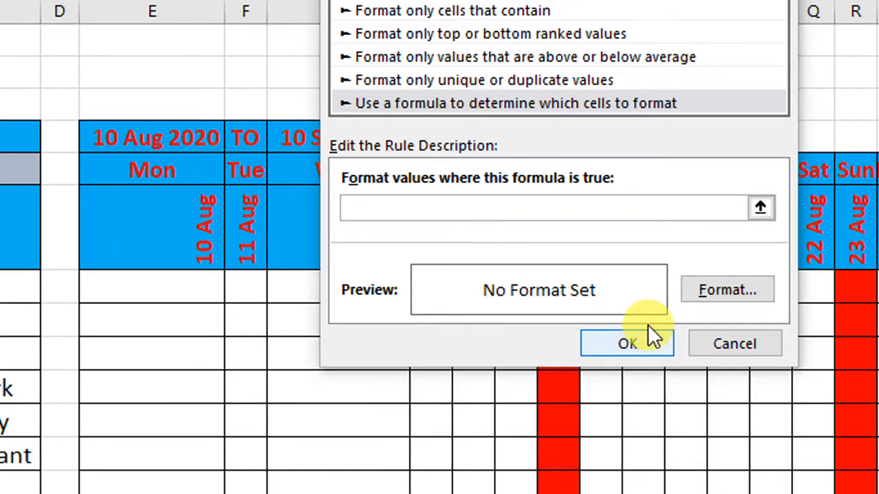
Step: Begin the rule's formula with AND(E$7="Sat", referencing the first weekday header cell with only its row locked
left_click(493, 214)
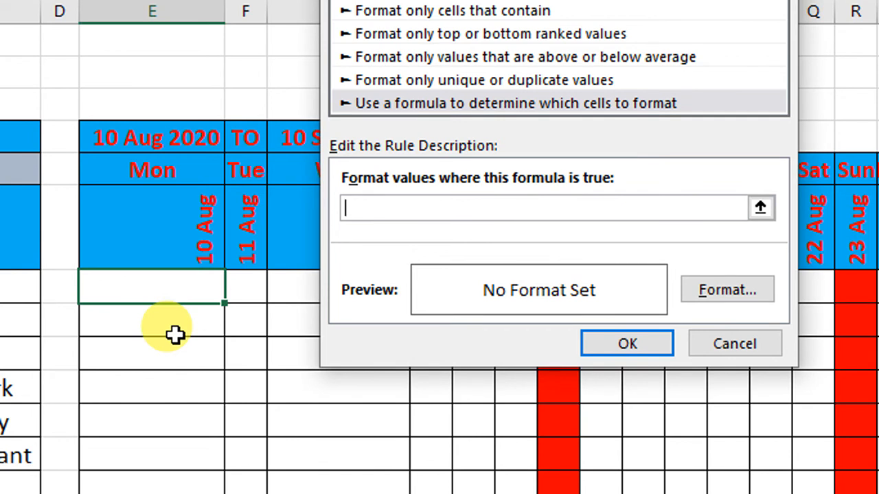
type("AND(")
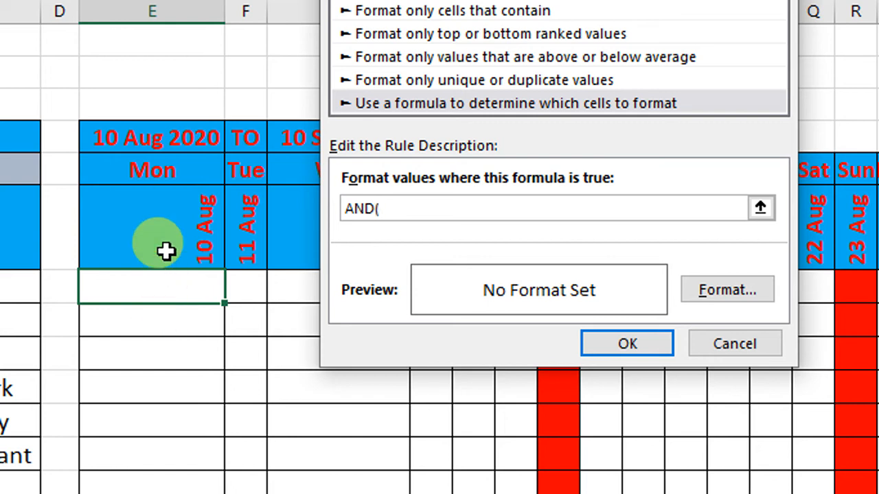
left_click(174, 175)
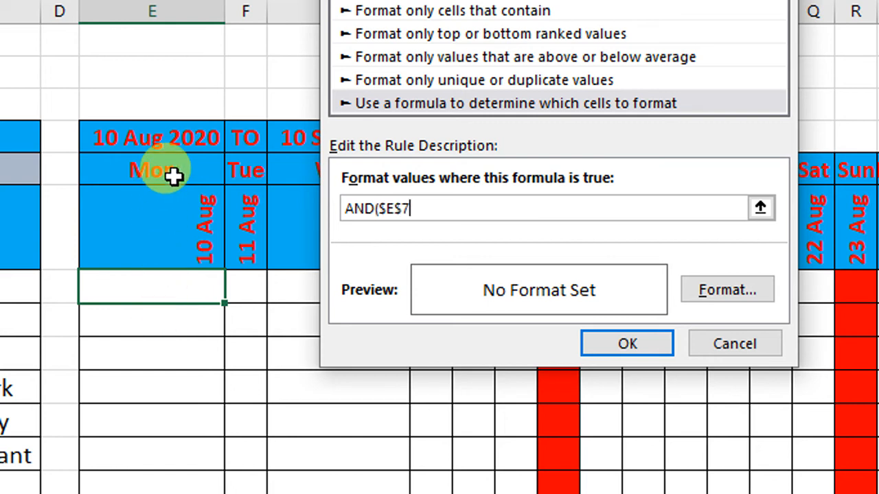
left_click(386, 211)
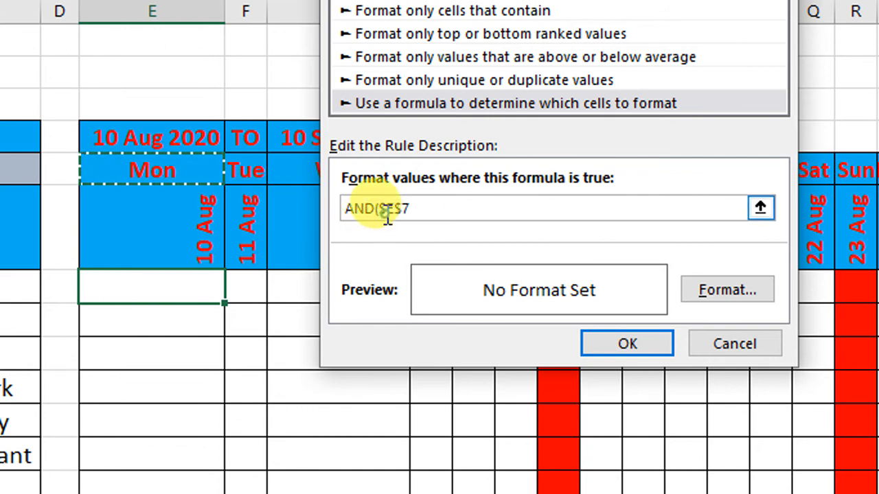
key("BackSpace")
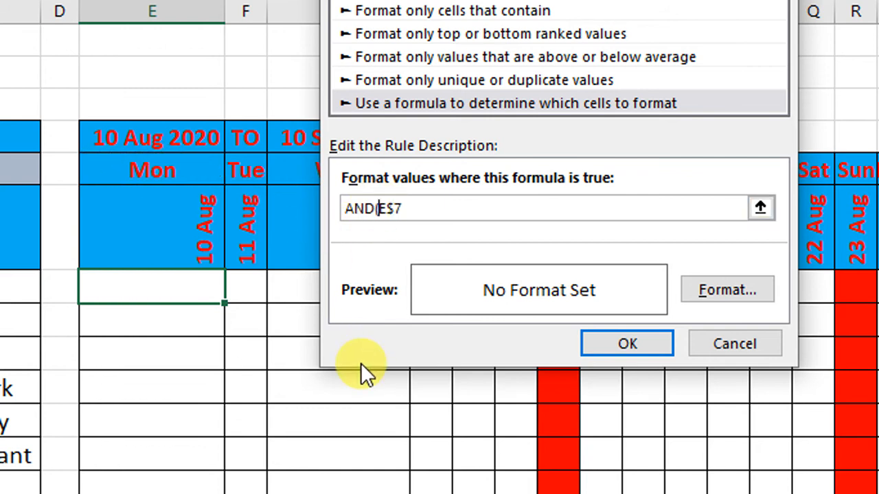
left_click(426, 208)
type("=\"")
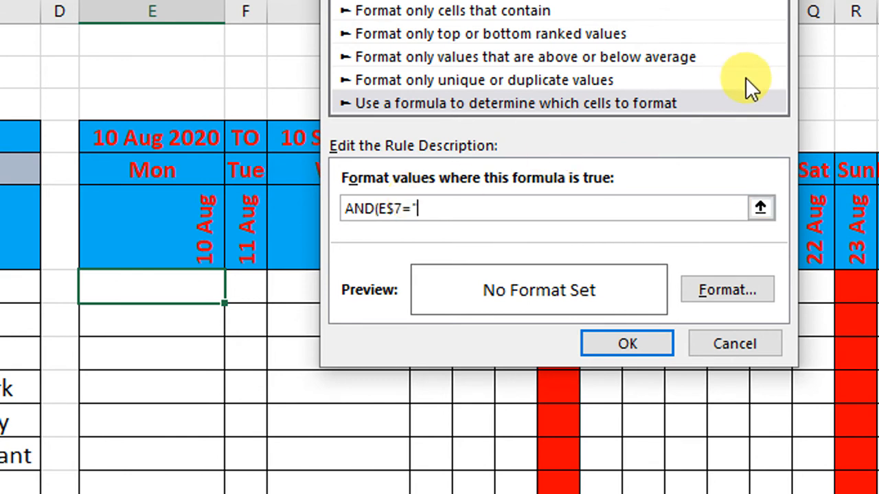
type("Sat\",")
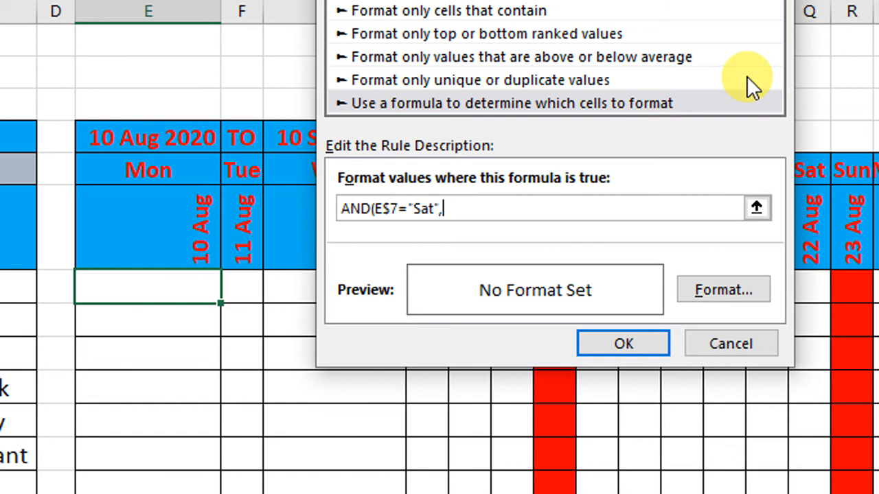
Step: Extend the rule's formula with COUNTIF($E$7:E$7, leaving the column of the range's end reference unlocked
type("COUNTIF(")
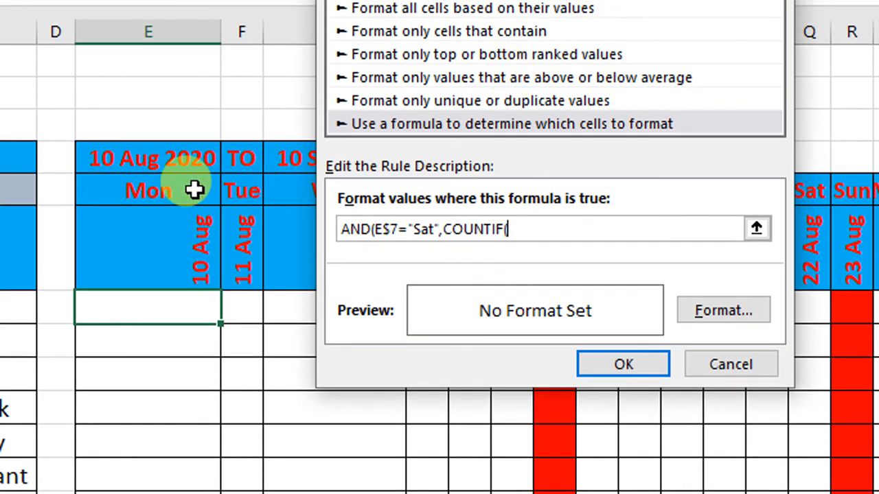
left_click(194, 170)
type(":")
left_click(194, 190)
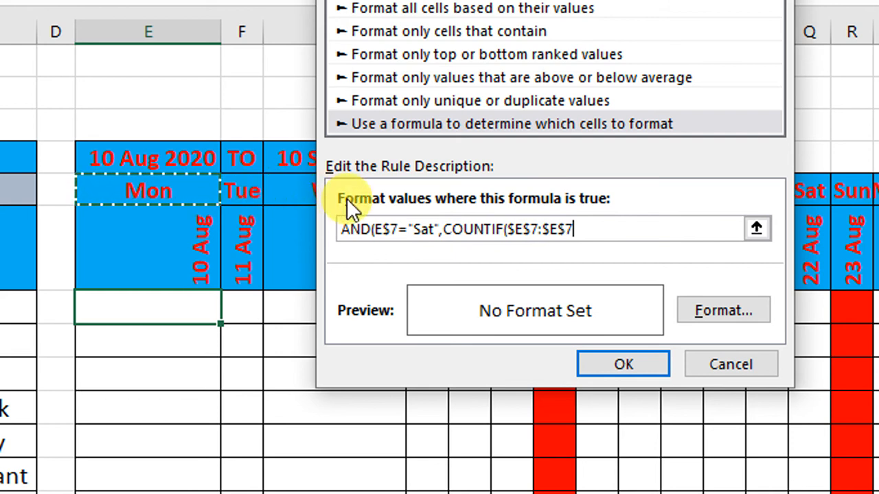
left_click(547, 229)
key("BackSpace")
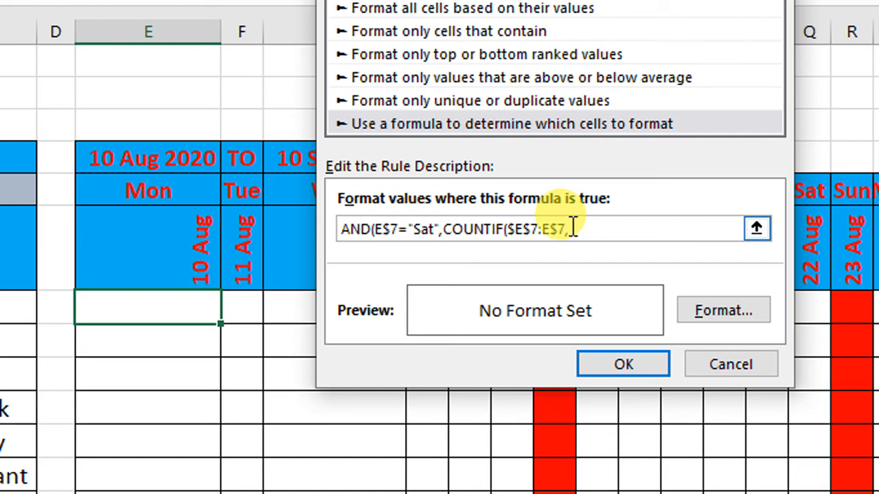
Step: Complete the rule's formula as AND(E$7="Sat",COUNTIF($E$7:E$7,"Sat")=2), removing the stray cell references, and copy the formula
type(",\"Sat")
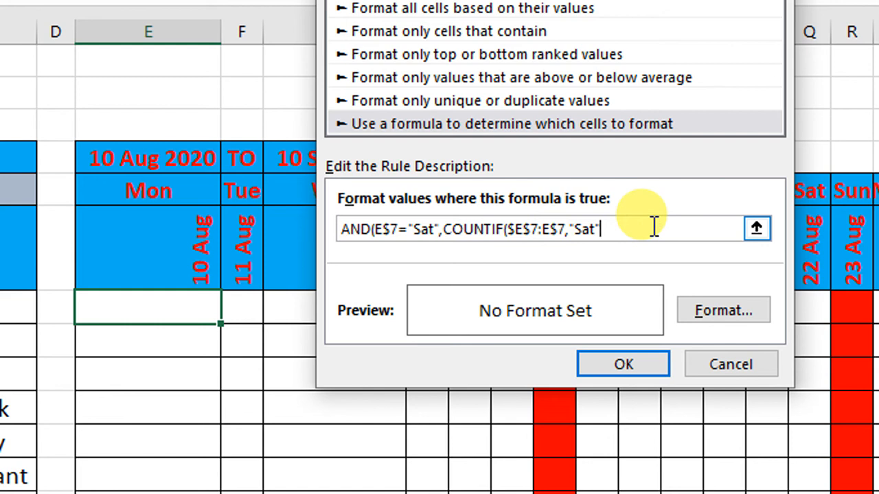
type("=2")
key("shift+Home")
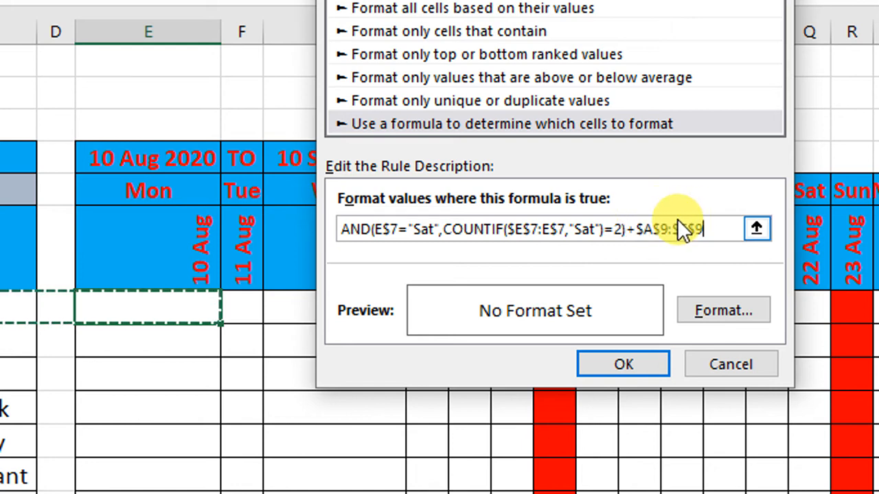
key("BackSpace")
key("BackSpace")
key("BackSpace")
key("BackSpace")
key("BackSpace")
key("BackSpace")
key("BackSpace")
key("BackSpace")
key("BackSpace")
key("BackSpace")
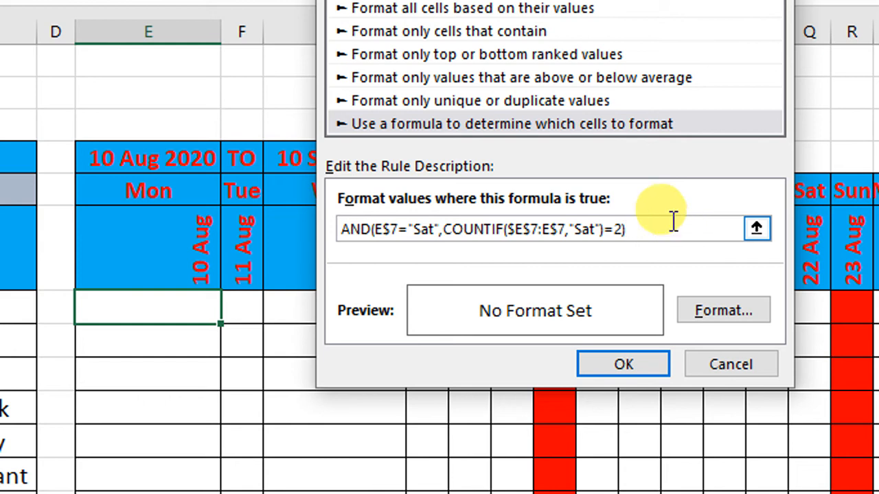
key("shift+Home")
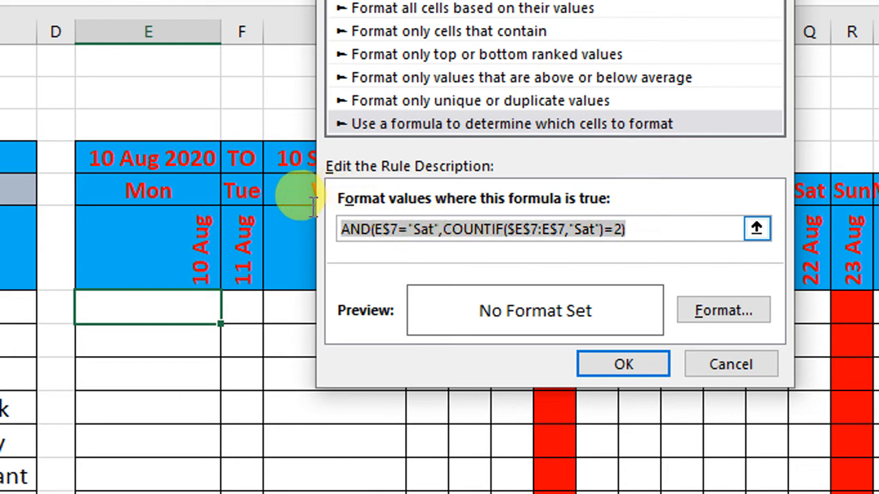
Step: Give the Saturday rule a dark blue fill and apply it to cell E9
left_click(699, 308)
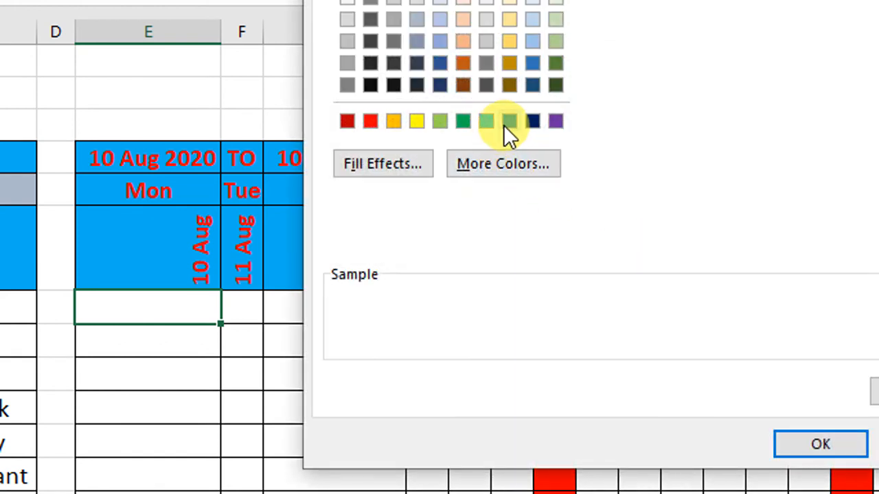
left_click(526, 125)
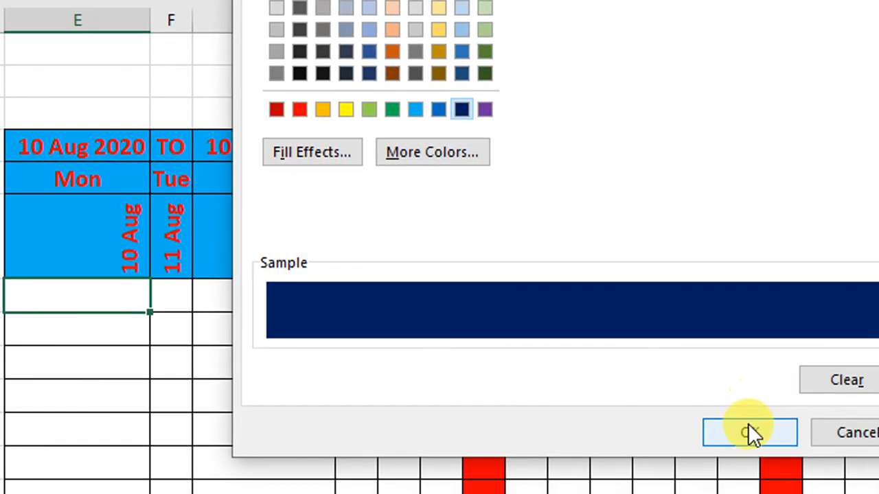
left_click(819, 440)
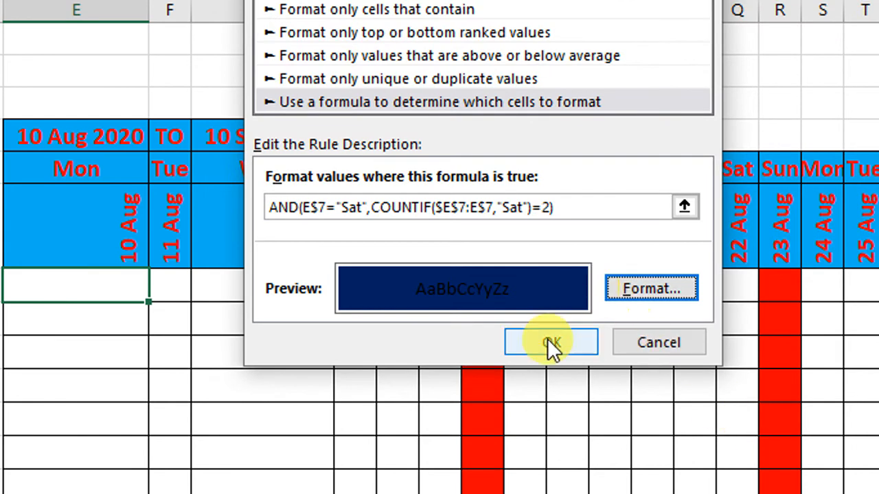
left_click(551, 343)
Step: Fill cell E9's formatting across row 9 to the 10 Sep column
left_click_drag(150, 303, 751, 320)
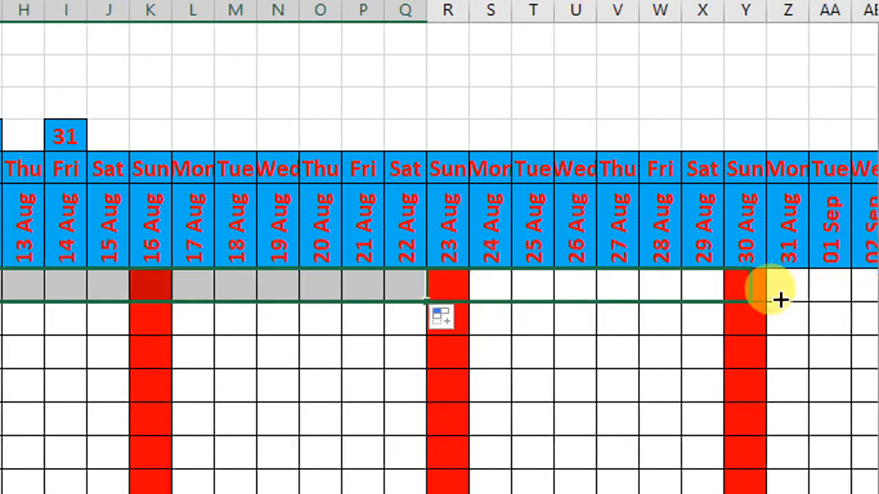
left_click_drag(781, 299, 666, 318)
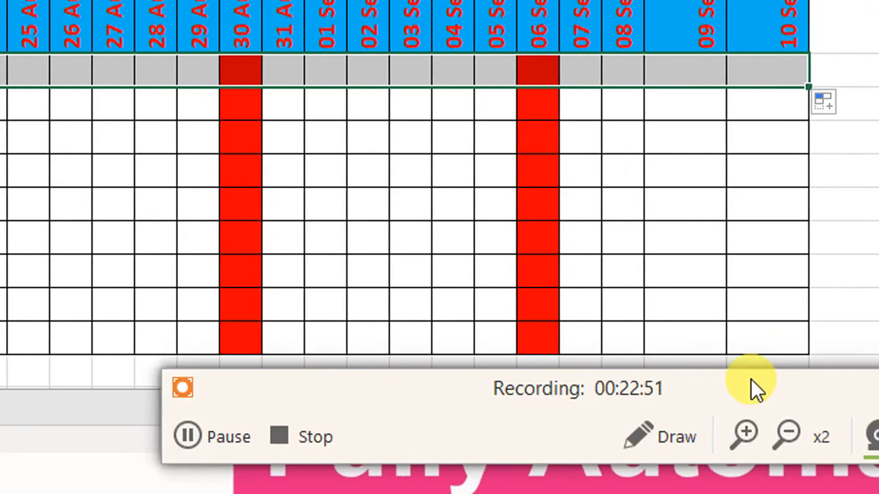
left_click(221, 437)
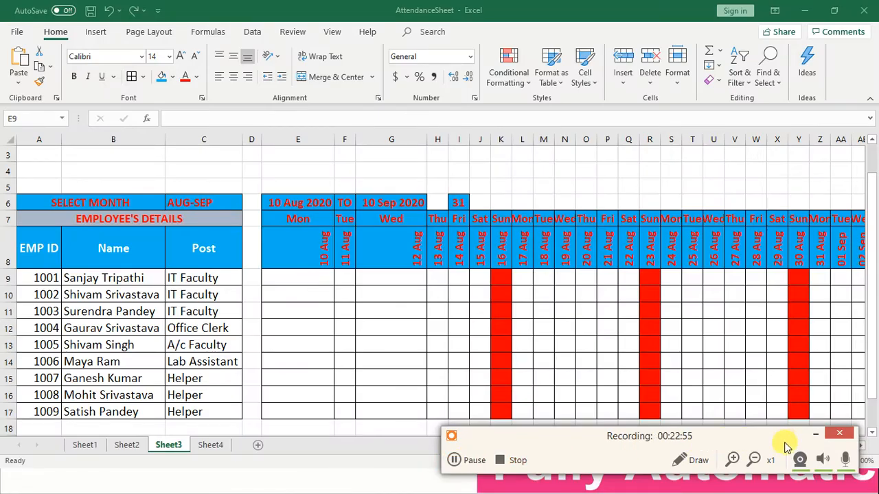
left_click(732, 460)
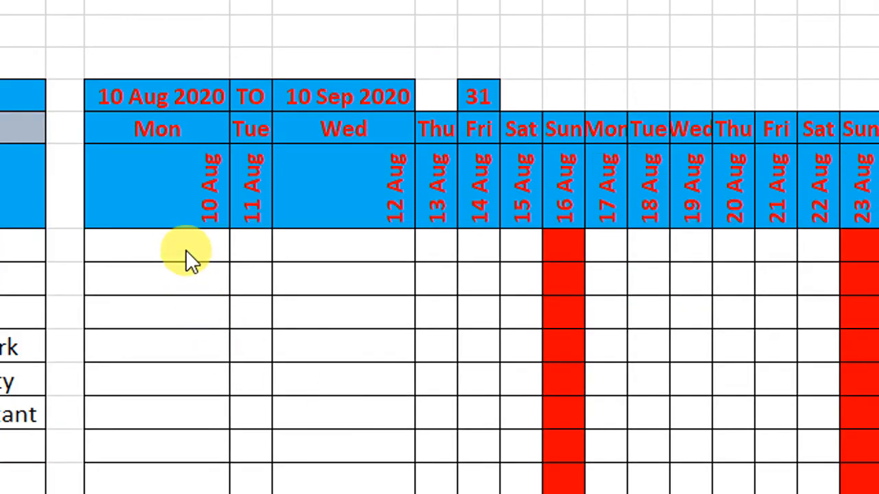
Step: Add a formula-based conditional formatting rule to cell E9 using =AND(E$7="Sat",COUNTIF($E$7:E$7,"Sat")=2)
left_click(186, 245)
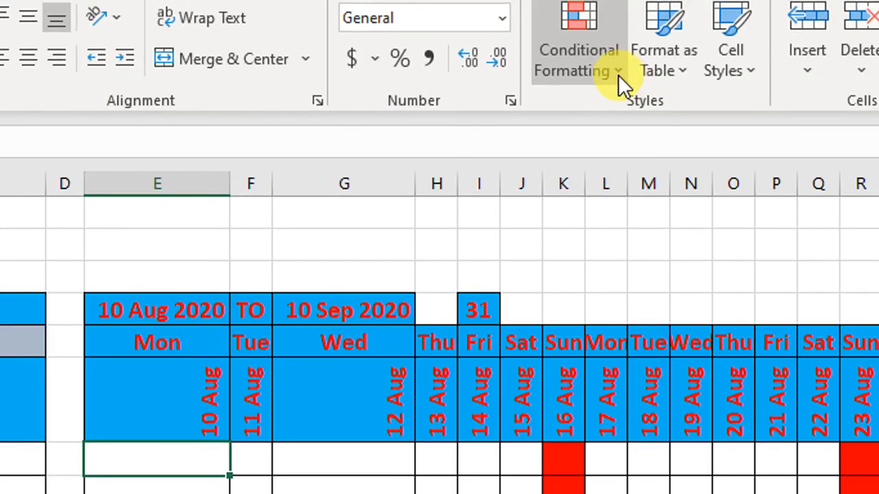
left_click(618, 74)
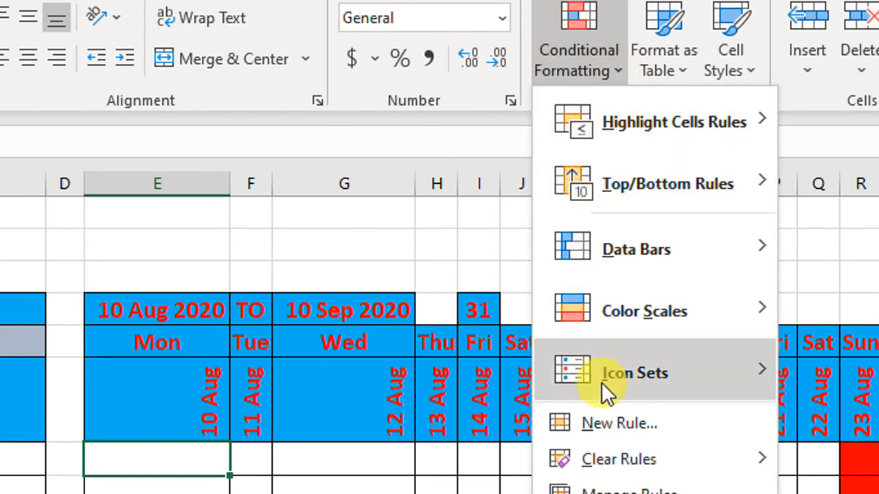
left_click(601, 418)
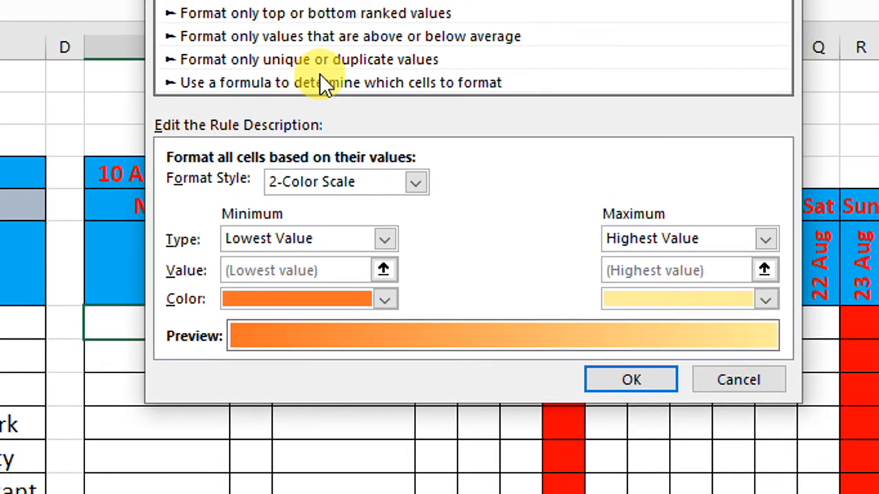
left_click(320, 10)
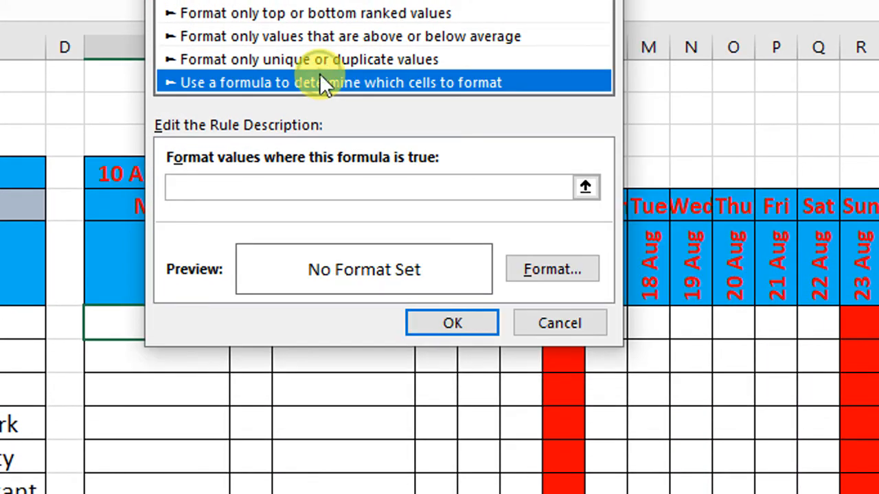
left_click(296, 186)
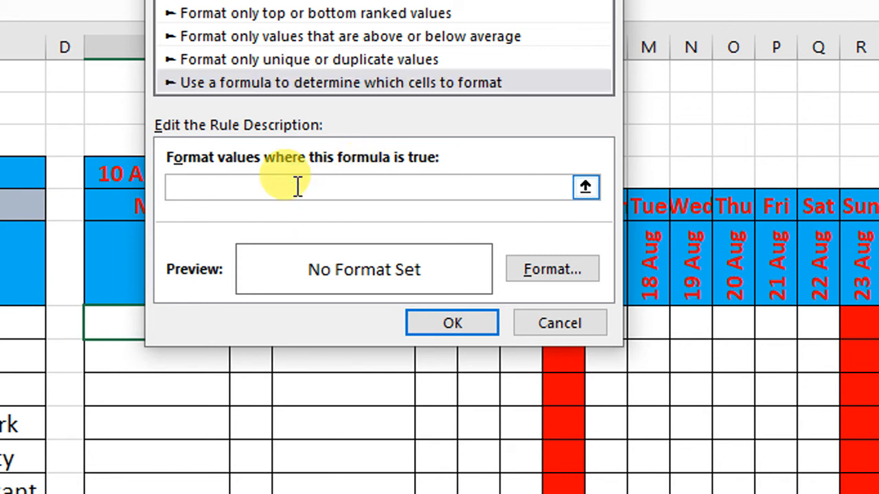
type("AND(E$7=\"Sat\",COUNTIF($E$7:E$7,\"Sat\")=2)")
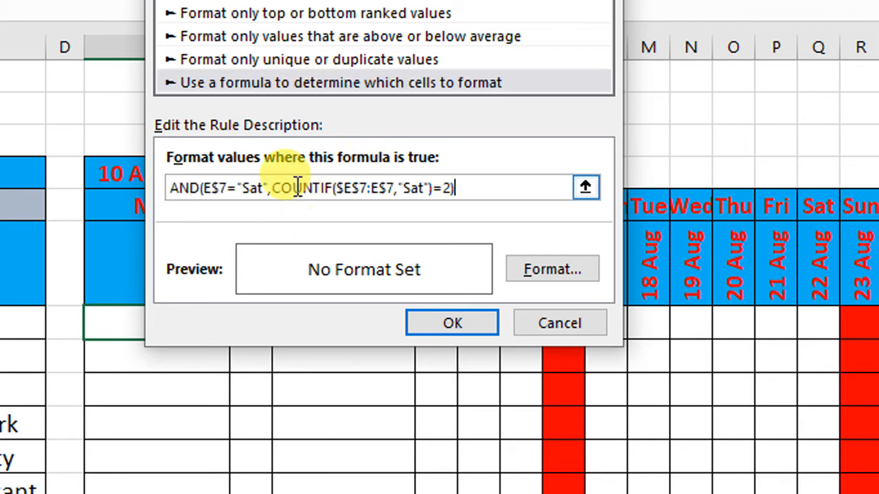
left_click(172, 190)
type("=")
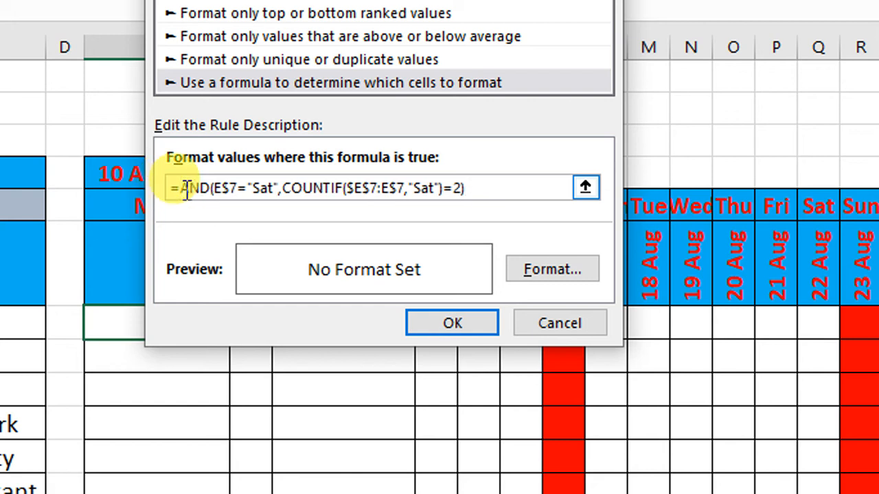
Step: Set a medium blue fill as the second-Saturday rule's format and apply the rule to cell E9
left_click(527, 262)
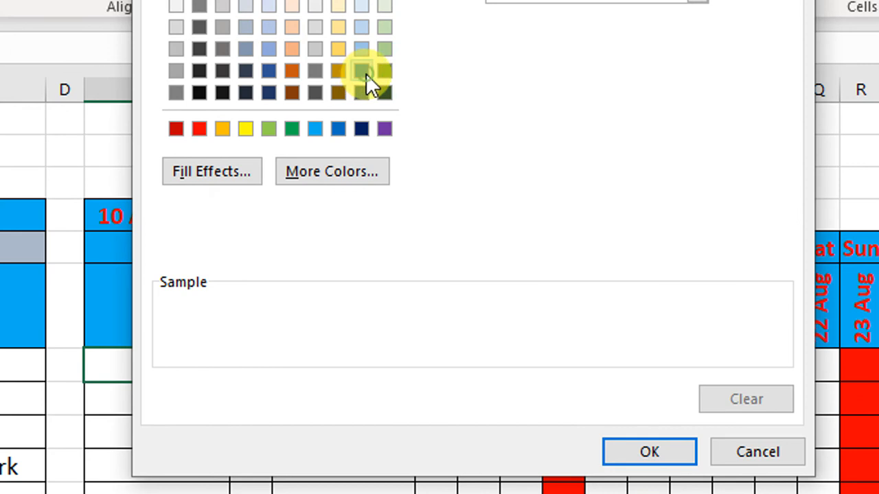
left_click(366, 74)
left_click(653, 457)
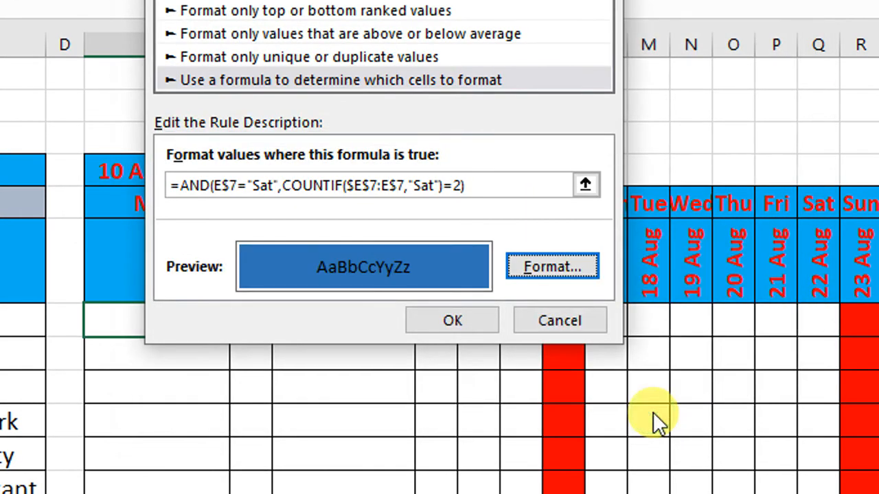
left_click(458, 314)
Step: Fill cell E9's formatting across the date columns and down to row 17, and return to cell E9
left_click_drag(242, 333, 653, 419)
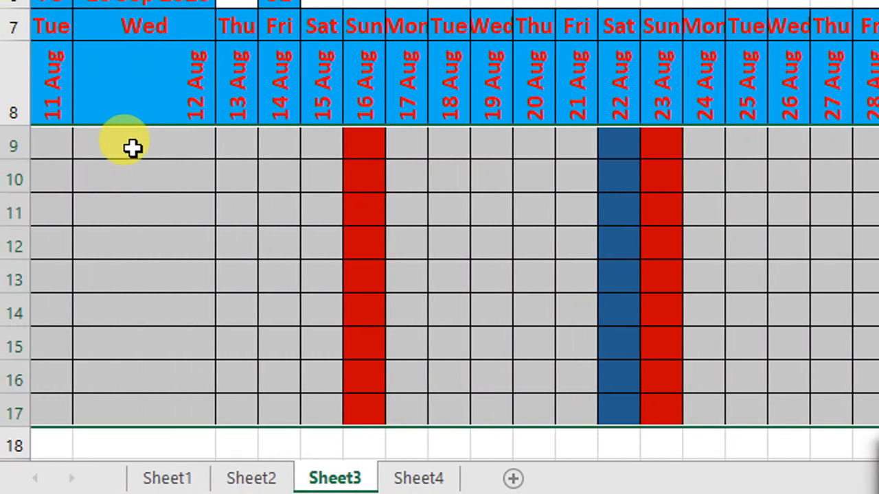
left_click(33, 147)
key("Left")
key("Left")
key("Left")
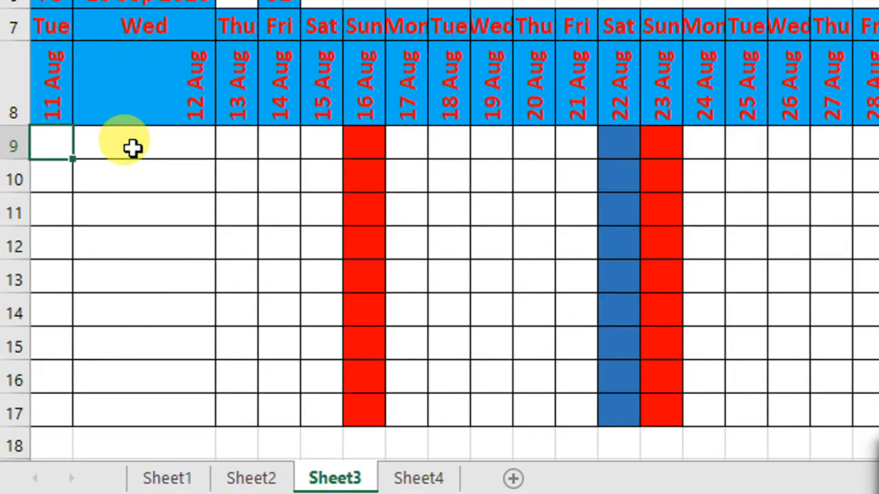
key("Right")
key("Left")
key("Left")
key("Left")
key("Left")
key("Right")
key("Right")
key("Right")
key("Right")
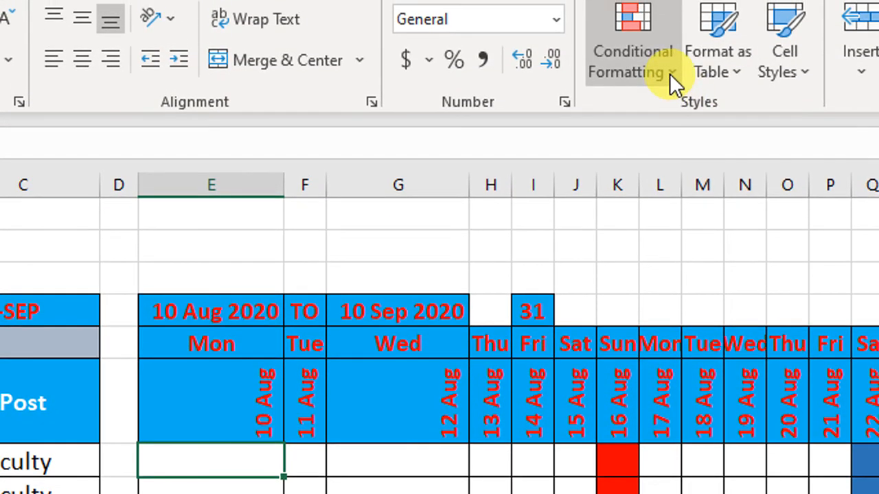
Step: Add another formula-based conditional formatting rule to cell E9 using =AND(E$7="Sat",COUNTIF($E$7:E$7,"Sat")=4)
left_click(671, 74)
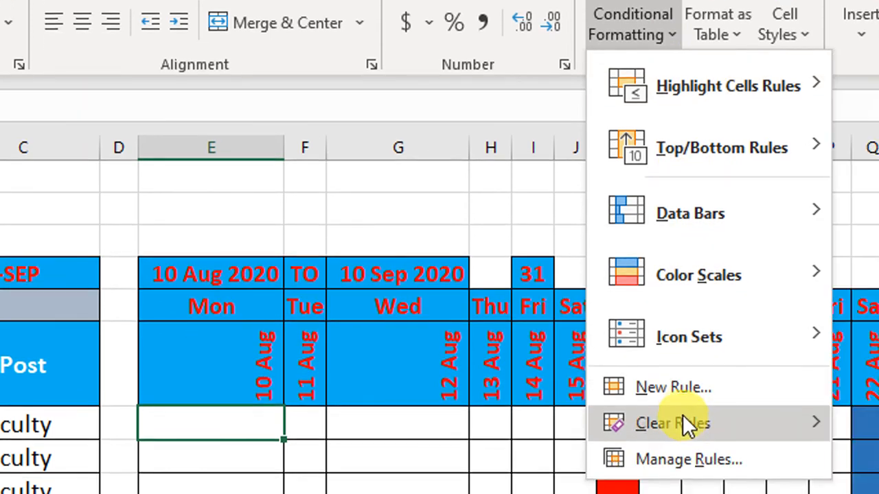
left_click(683, 395)
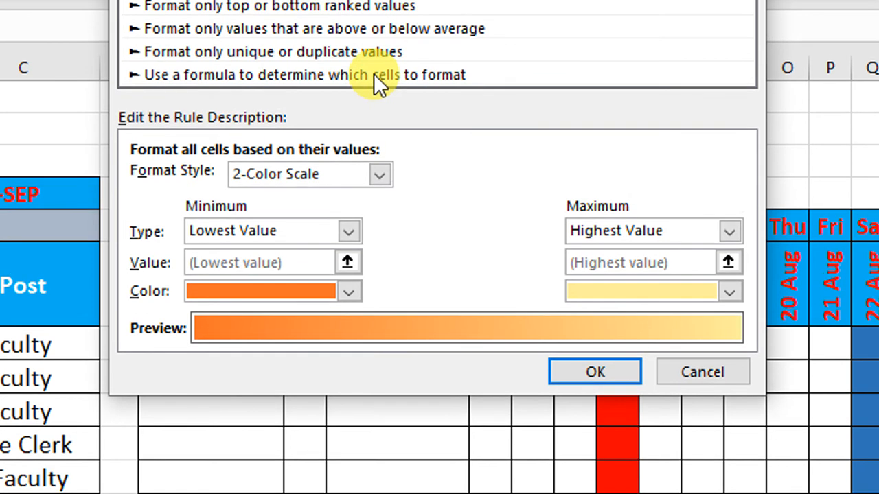
left_click(375, 75)
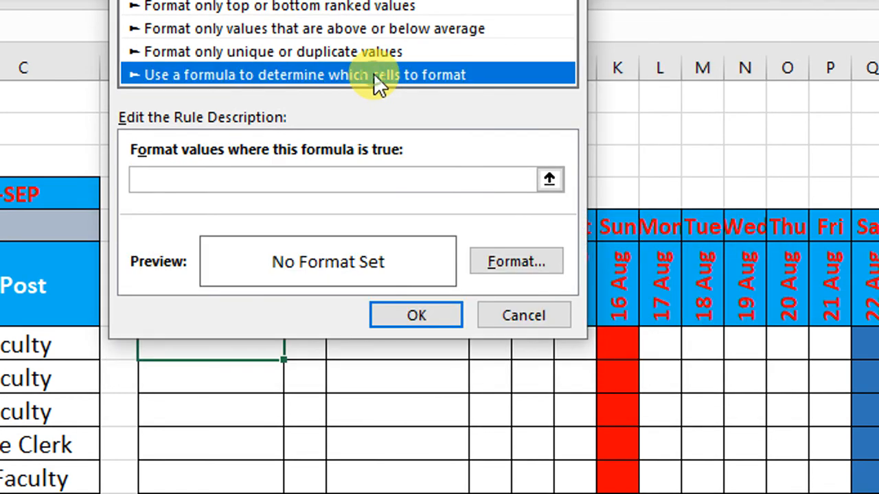
left_click(362, 177)
type("AND(E$7=\"Sat\",COUNTIF($E$7:E$7,\"Sat\")=2)")
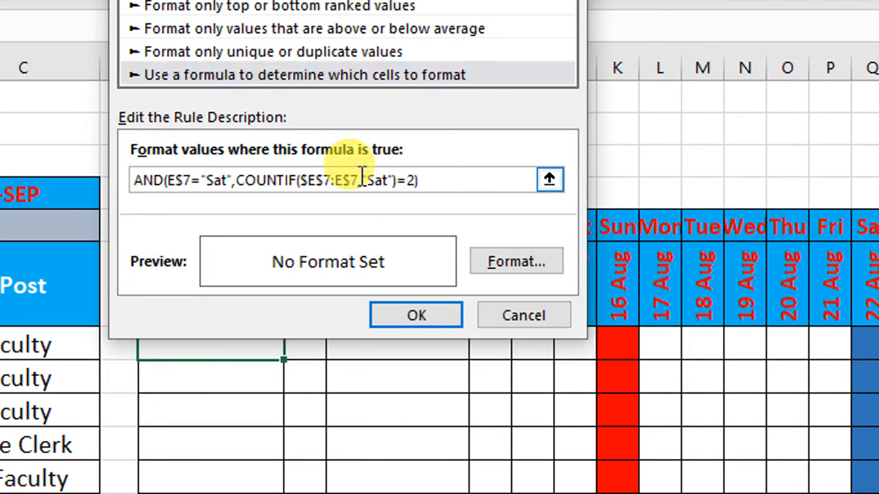
left_click(414, 180)
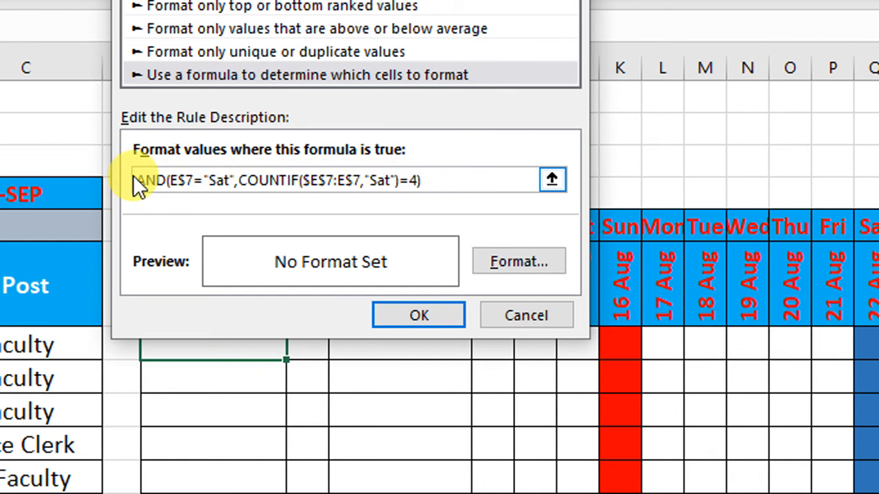
type("=")
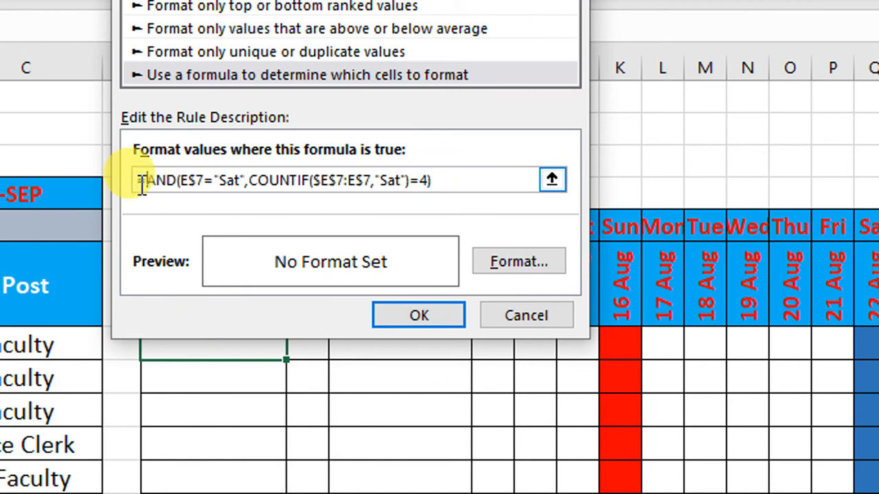
Step: Give the fourth-Saturday rule the same medium blue fill and apply it to cell E9
left_click(497, 259)
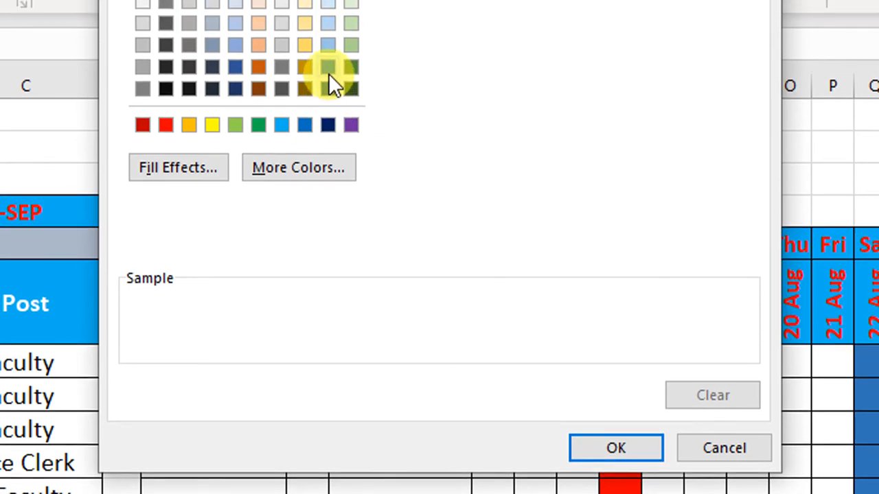
left_click(329, 73)
left_click(603, 444)
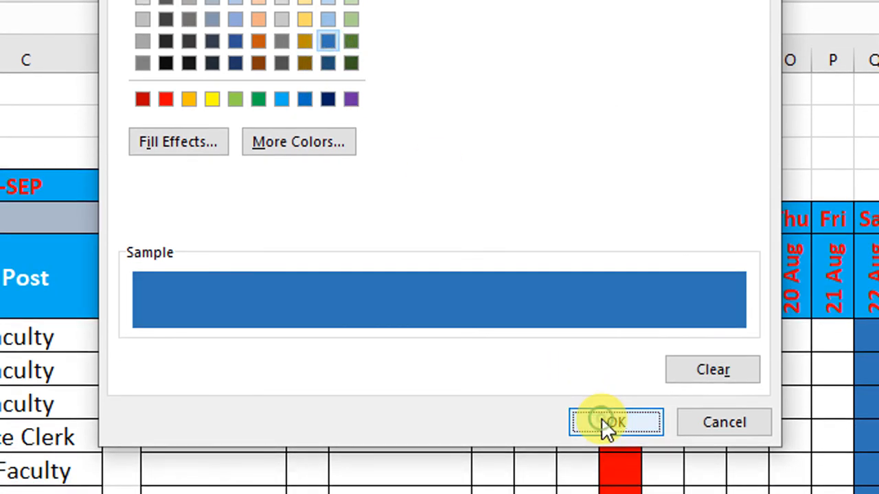
left_click(453, 308)
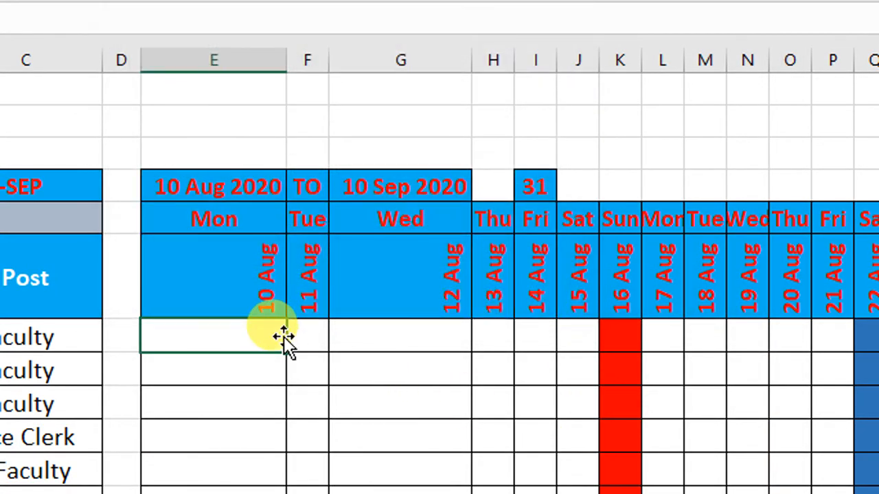
Step: Fill cell E9, including its fourth-Saturday rule, across to column AJ and down through row 17
left_click_drag(284, 349, 479, 402)
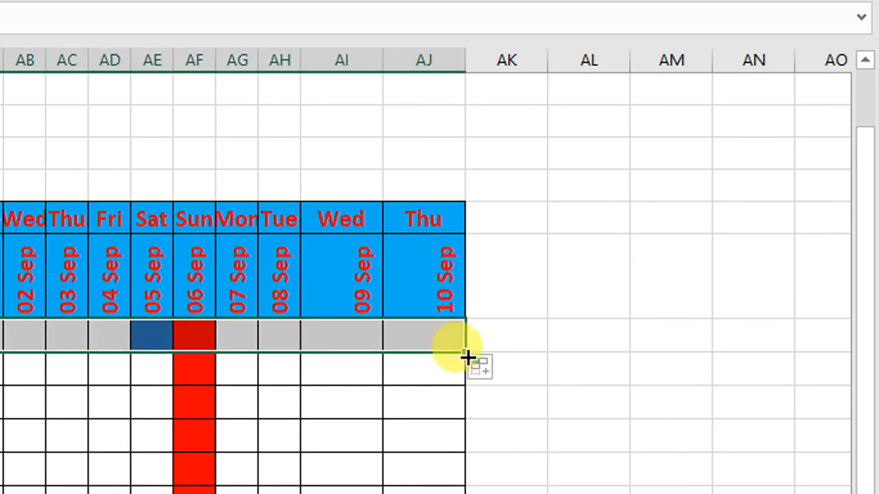
left_click_drag(465, 353, 454, 419)
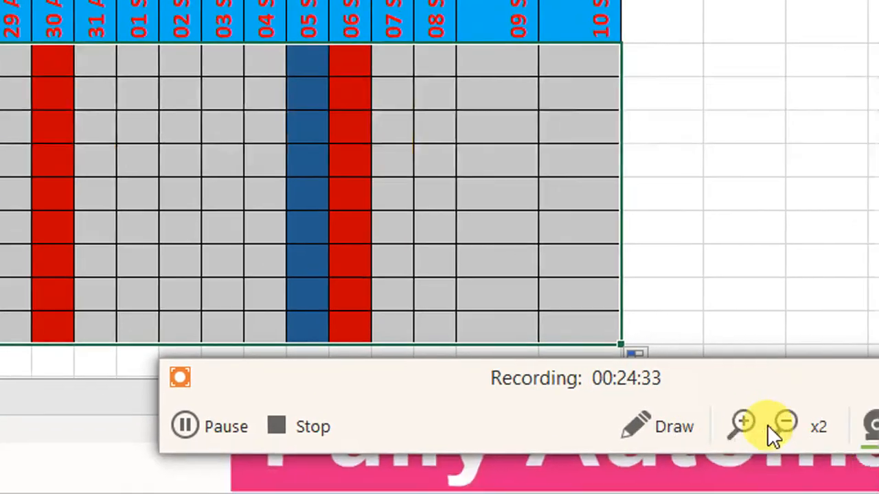
left_click(747, 423)
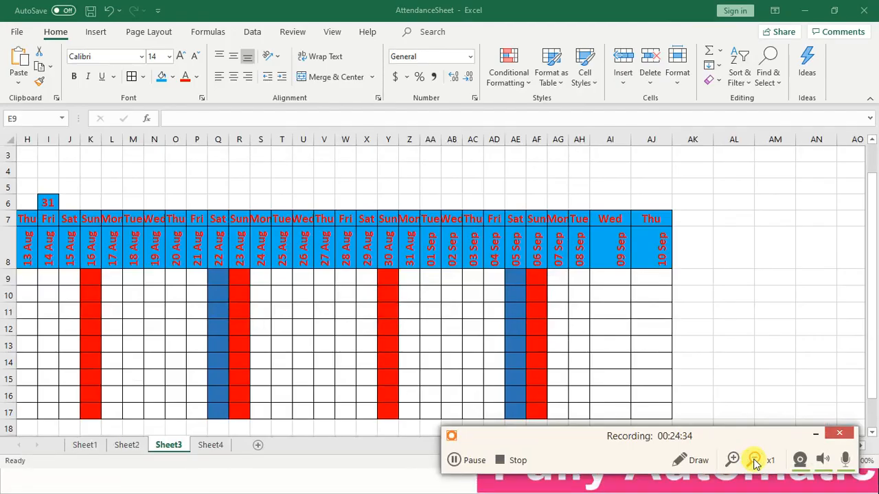
left_click(815, 435)
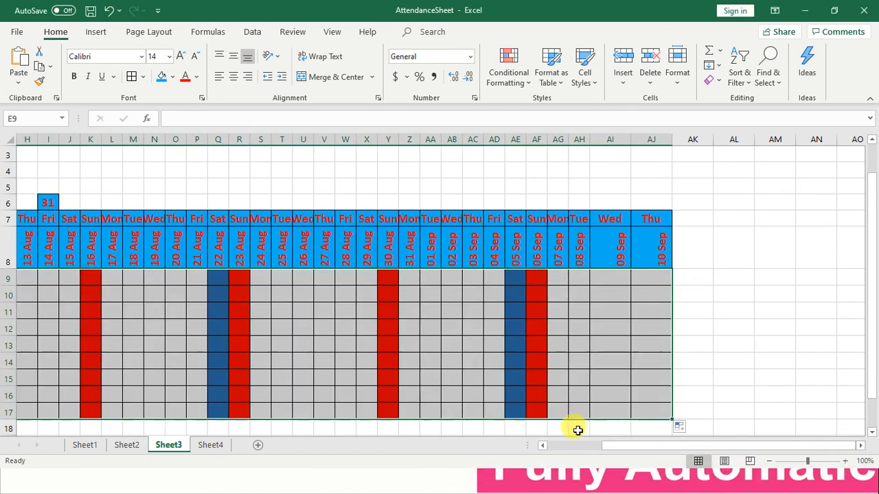
left_click(542, 446)
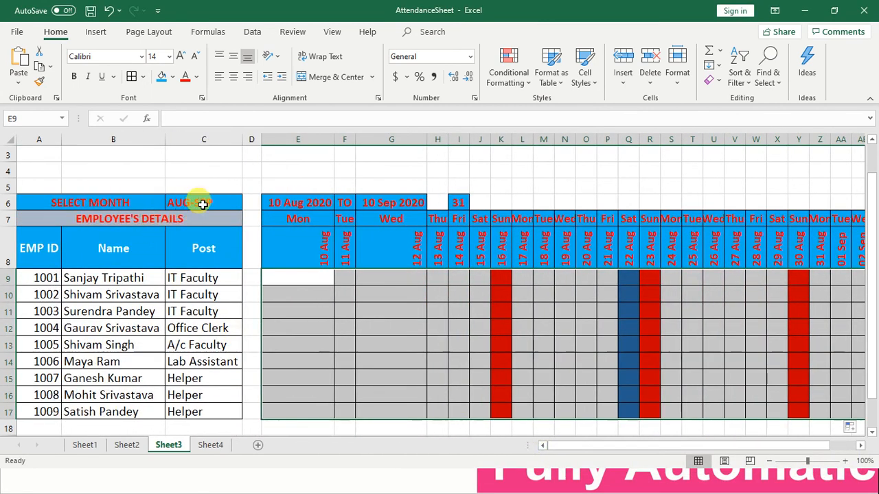
Step: Switch the month in C6 to DEC-JAN and back to AUG-SEP to check the weekend highlighting
left_click(204, 204)
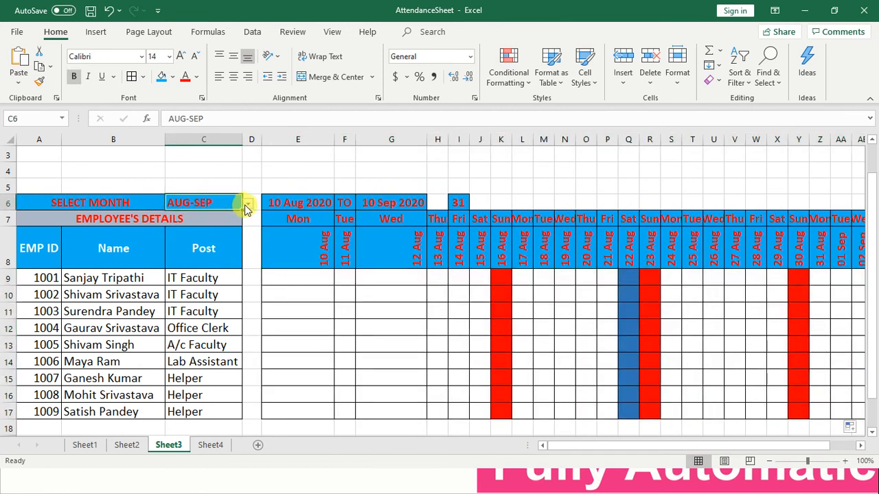
left_click(246, 204)
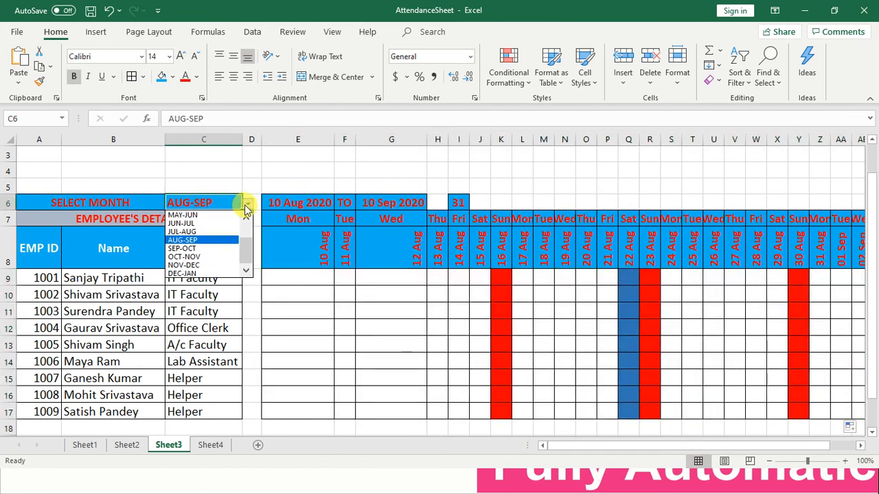
left_click(197, 273)
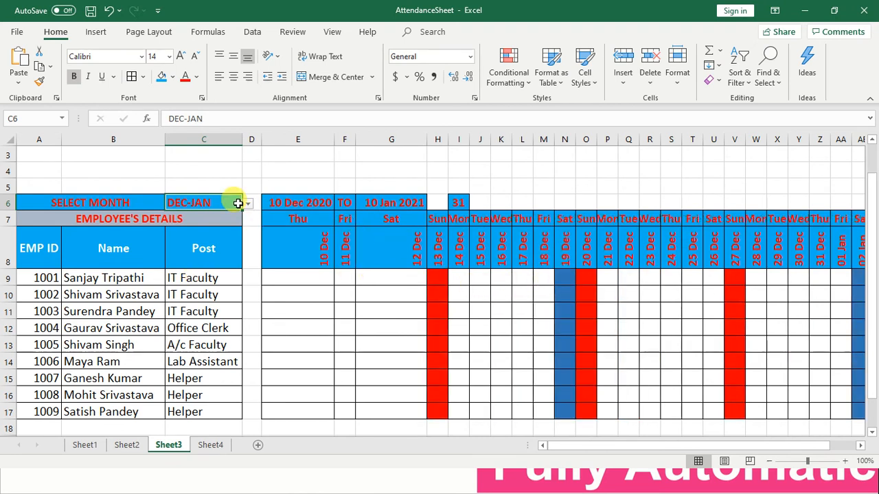
left_click(247, 203)
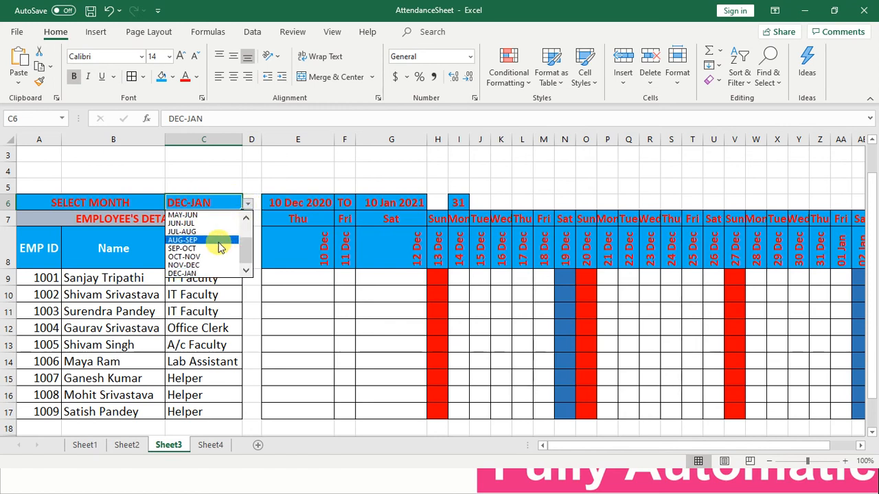
left_click(219, 248)
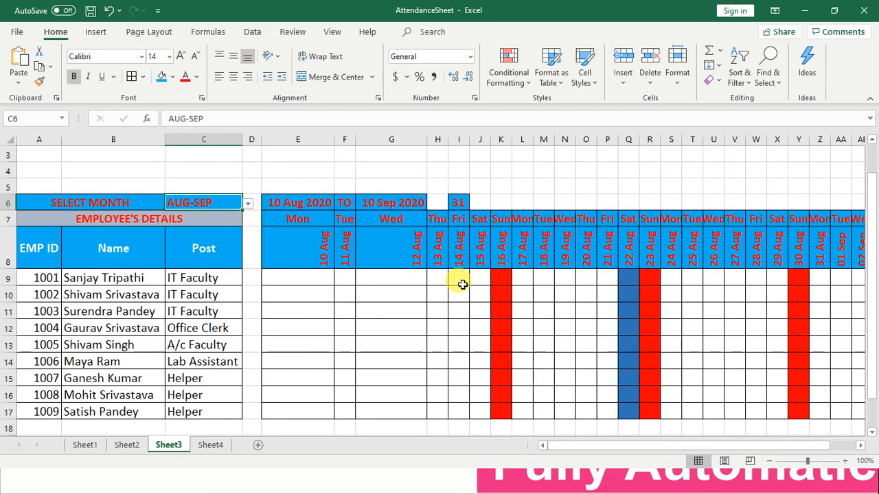
Step: Copy the four summary headers in AL8:AO8 of Sheet1, from Total Days of Months to Total Payable Days
left_click(83, 445)
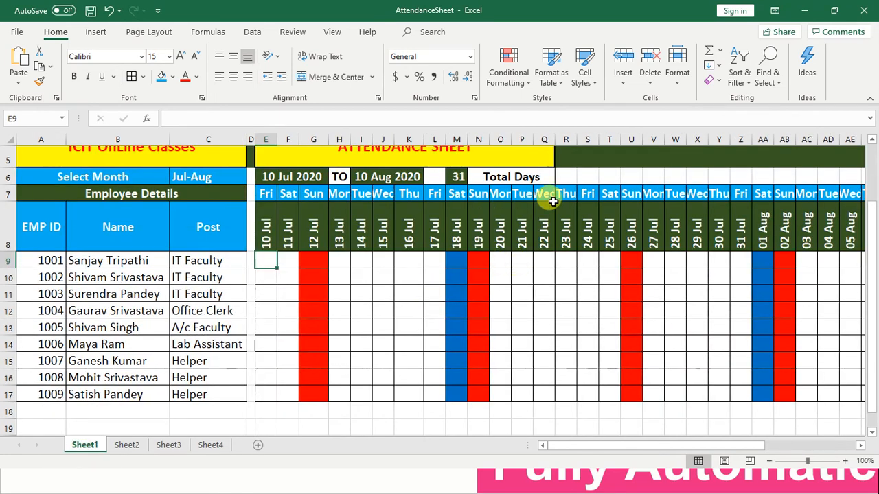
left_click(291, 263)
key("Right")
key("Right")
key("Right")
key("Right")
key("Right")
key("Right")
key("Right")
key("Right")
key("Right")
key("Right")
key("Right")
key("Right")
key("Right")
key("Right")
key("Right")
key("Right")
key("Right")
key("Right")
key("Right")
key("Right")
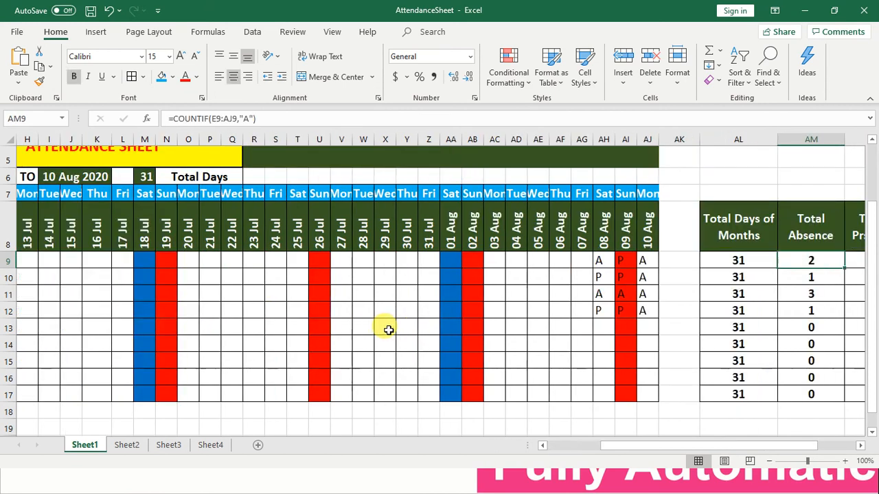
key("Right")
key("Right")
key("Right")
key("Right")
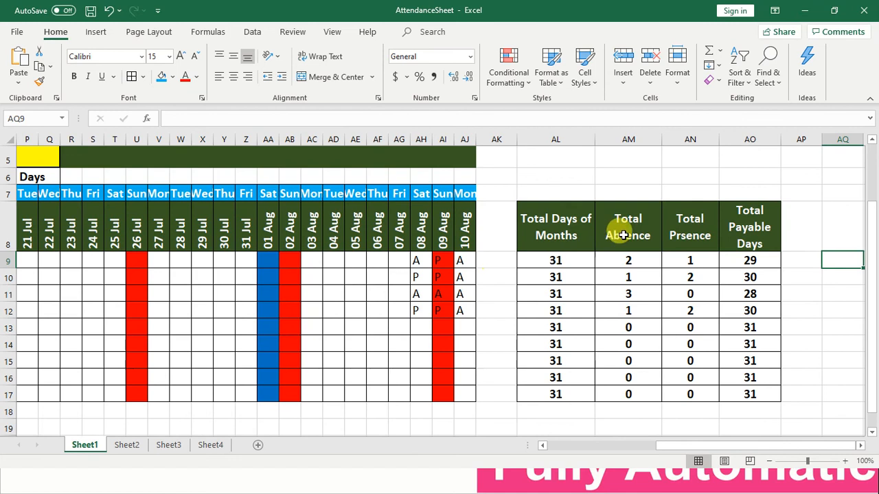
left_click(549, 245)
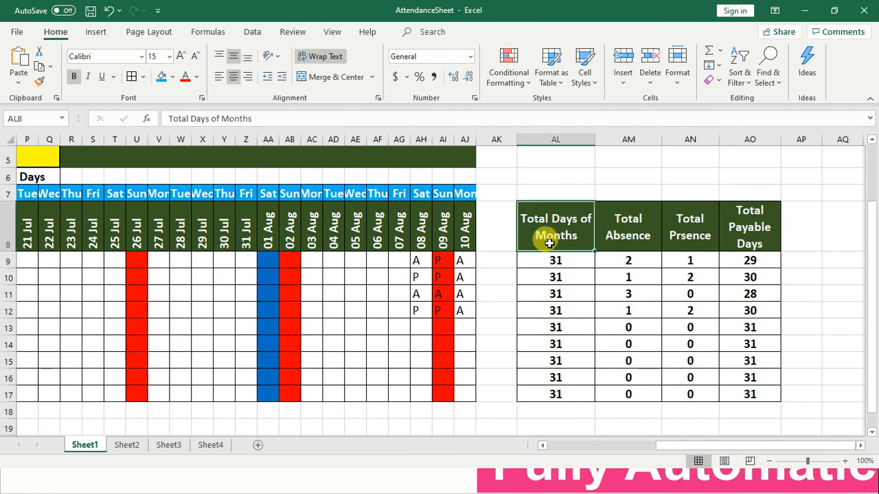
key("shift+Right")
key("shift+Right")
key("shift+Right")
key("ctrl+c")
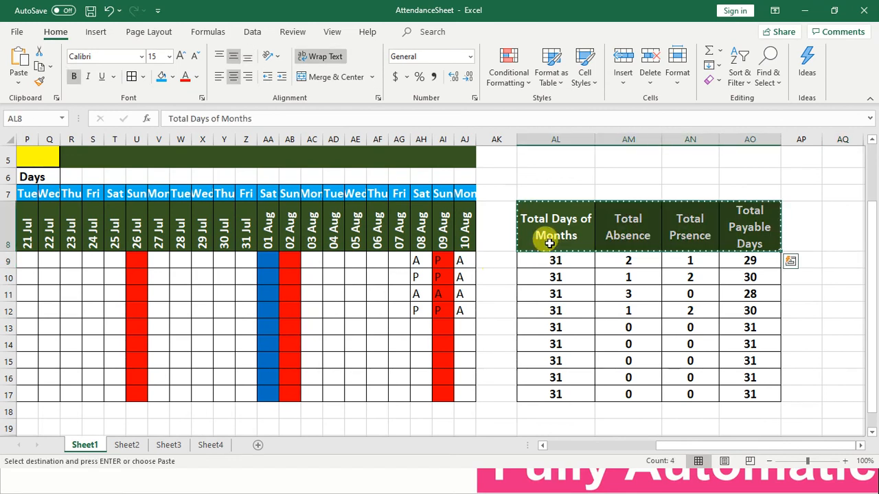
Step: Paste the copied summary headers into AK8:AN8 of Sheet3, directly after the last date column
left_click(169, 446)
left_click(645, 230)
key("Right")
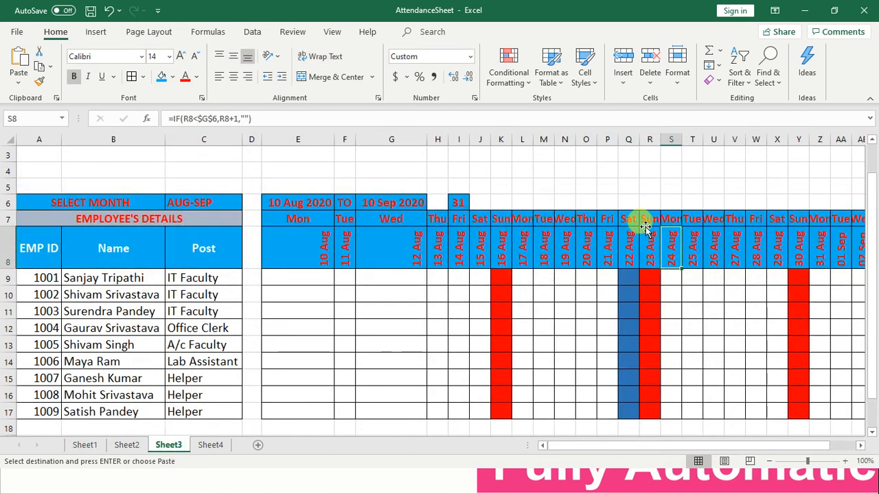
key("Right")
key("Right")
key("Right")
key("Right")
key("Right")
key("Right")
key("Right")
key("Right")
key("Right")
key("Right")
key("Right")
key("Right")
key("Right")
key("Right")
key("Right")
key("Right")
key("Right")
key("Right")
key("Right")
key("Right")
key("Left")
key("Left")
key("Left")
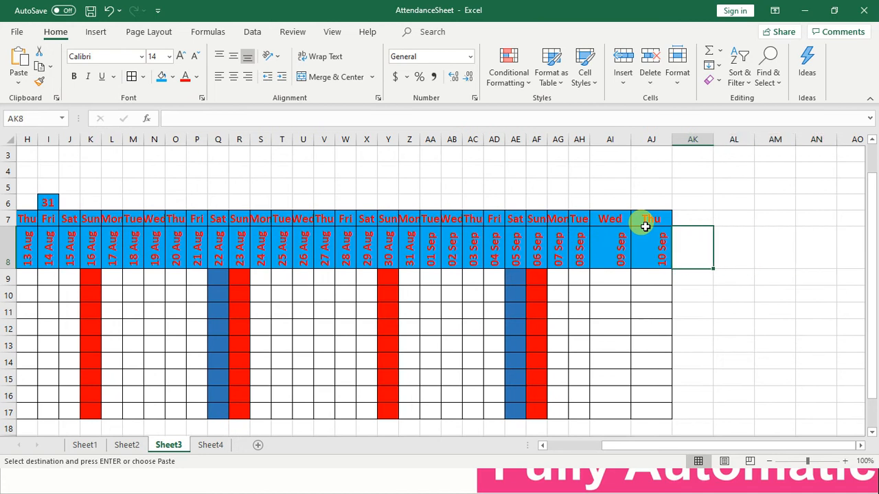
key("shift+Right")
key("shift+Right")
key("shift+Right")
key("ctrl+v")
key("Right")
key("Right")
key("Right")
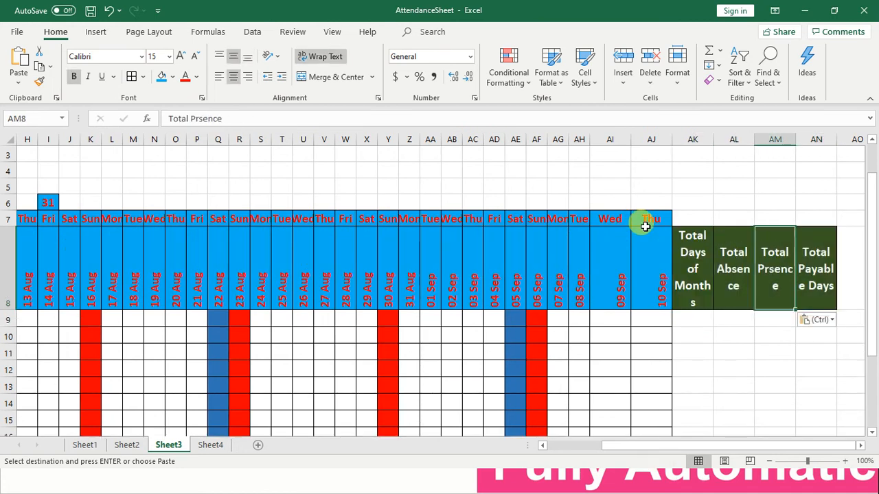
Step: Widen summary columns AK through AN so that no header word breaks across lines
left_click_drag(714, 139, 812, 135)
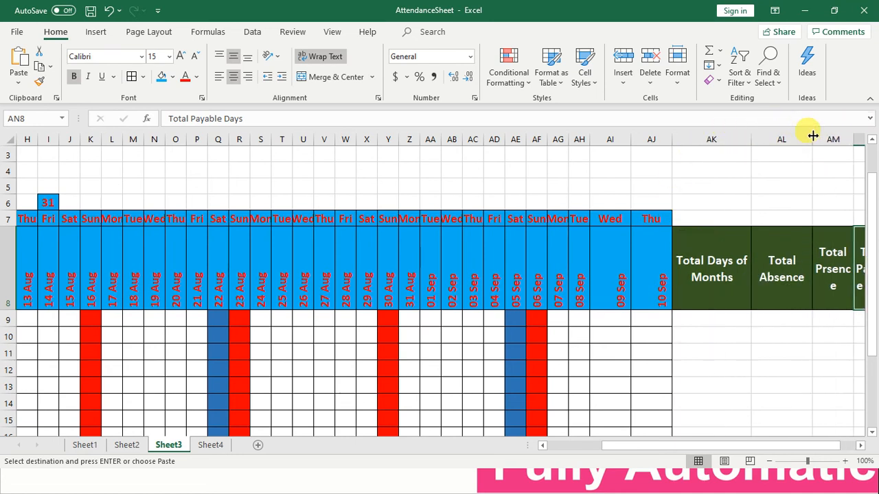
left_click(860, 445)
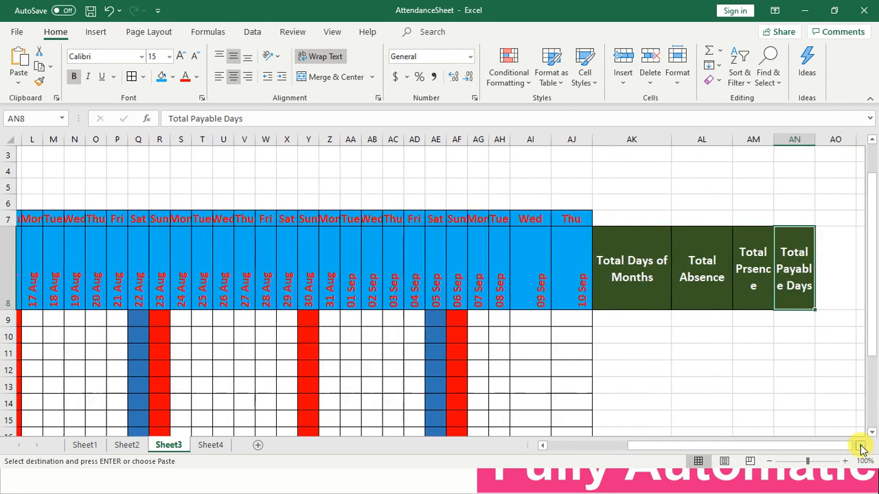
left_click_drag(728, 140, 821, 138)
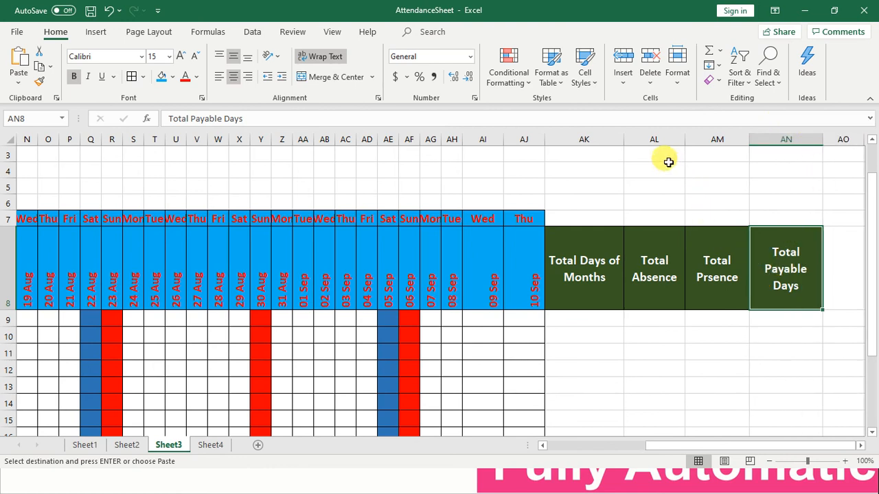
Step: AutoFit the column widths to the row 8 headers from E8 through AN8
key("shift+Left")
key("shift+Left")
key("shift+Left")
key("shift+Left")
key("shift+Left")
key("shift+Left")
key("shift+Left")
key("shift+Left")
key("shift+Left")
key("shift+Left")
key("shift+Left")
key("shift+Left")
key("shift+Left")
key("shift+Left")
key("shift+Left")
key("shift+Left")
key("shift+Left")
key("shift+Left")
key("shift+Left")
key("shift+Left")
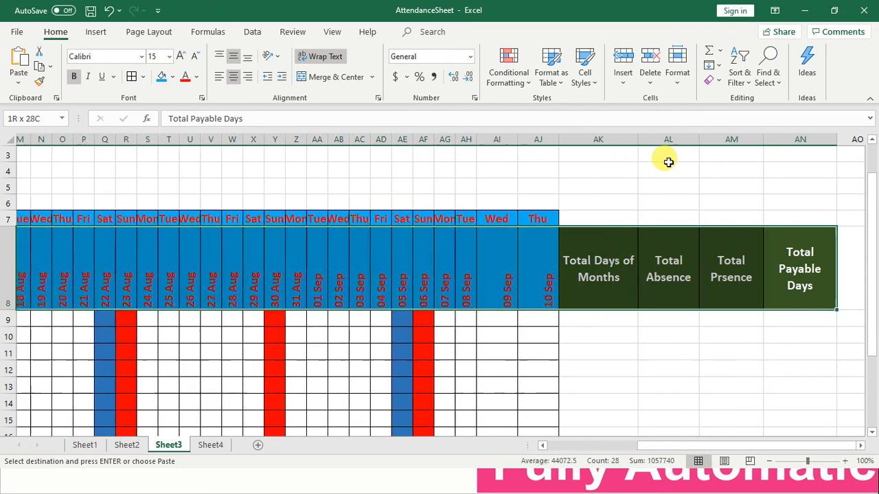
key("shift+Left")
key("shift+Left")
key("shift+Left")
key("shift+Left")
key("shift+Left")
key("shift+Left")
key("shift+Left")
key("shift+Left")
key("shift+Left")
key("shift+Left")
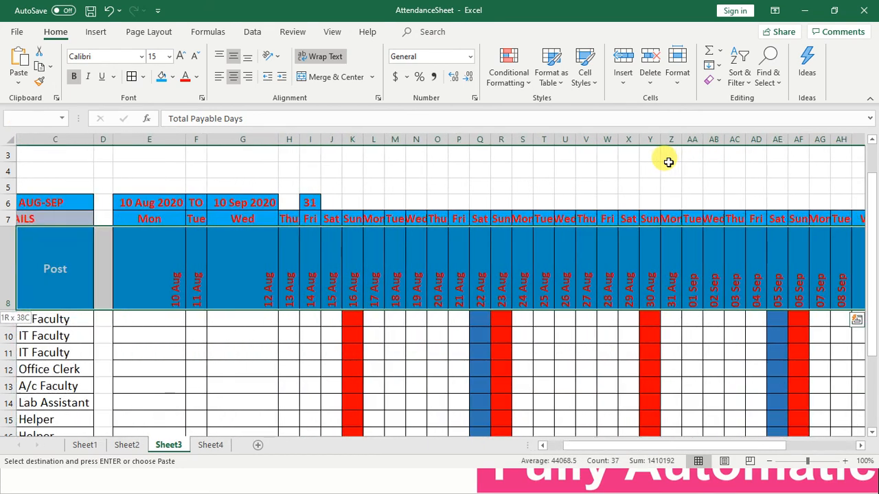
key("shift+Right")
key("shift+Right")
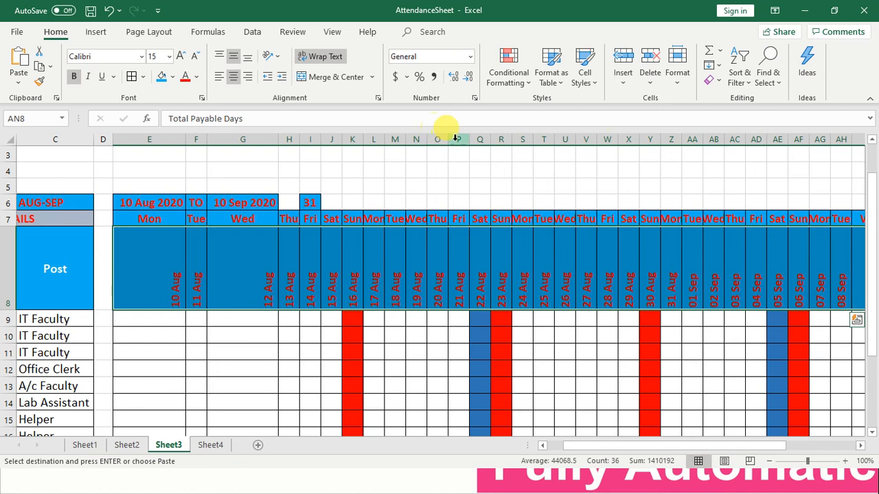
left_click_drag(447, 140, 449, 140)
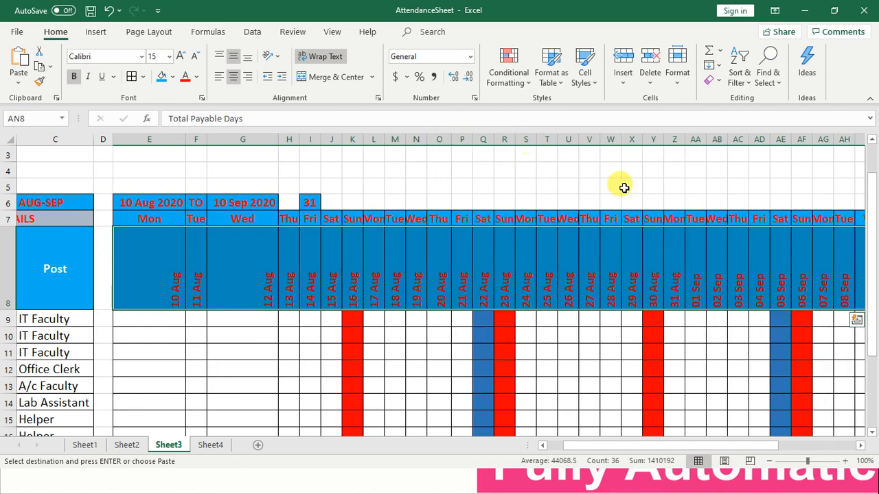
left_click(677, 77)
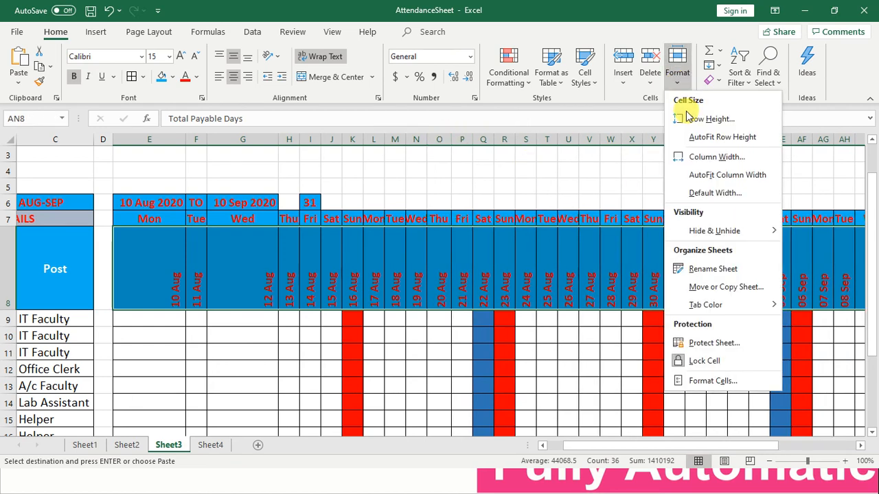
left_click(683, 177)
Step: Examine the auto-fitted date and summary columns along row 8, ending at the Total Payable Days header
key("Left")
key("Left")
key("Left")
key("Left")
key("Left")
key("Left")
key("Left")
key("Left")
key("Left")
key("Left")
key("Left")
key("Left")
key("Left")
key("Left")
key("Left")
key("Left")
key("Left")
key("Left")
key("Left")
key("Left")
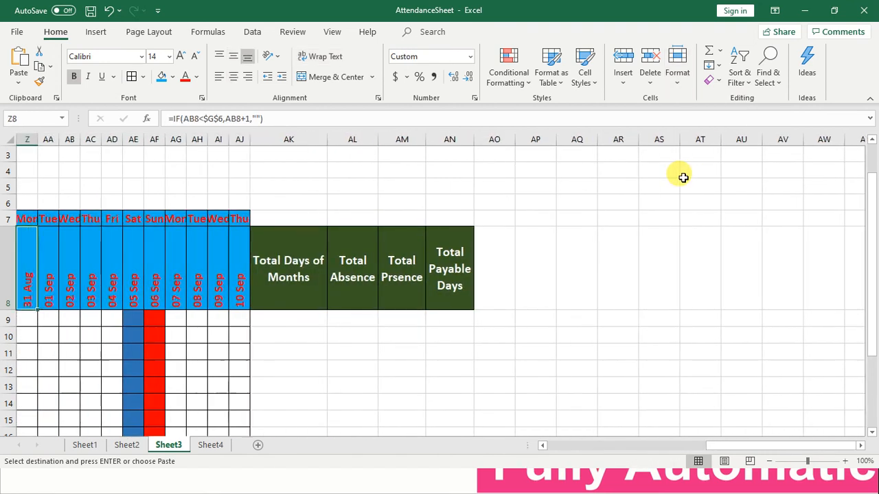
key("Right")
key("Right")
key("Right")
key("Right")
key("Right")
key("Right")
key("Right")
key("Right")
key("Right")
key("Right")
key("Right")
key("Right")
key("Right")
key("Right")
key("Right")
key("Right")
key("Right")
key("Right")
key("Right")
key("Right")
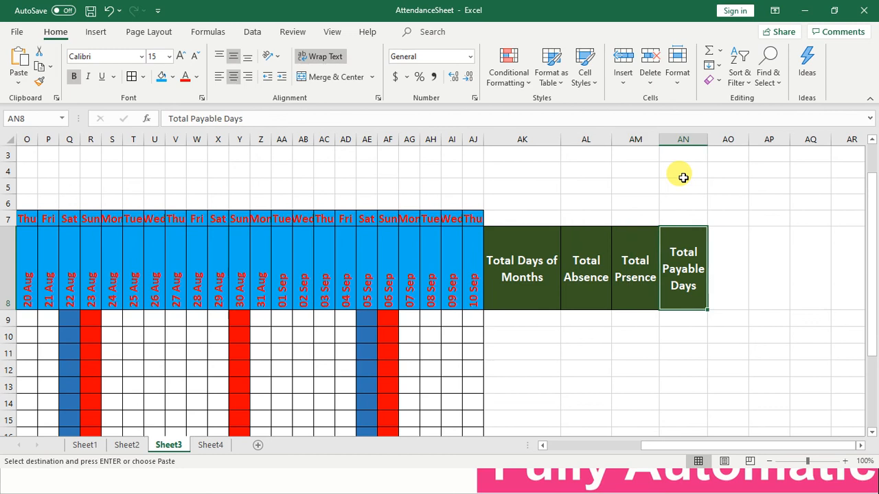
Step: Widen columns E and G so that the start and end dates in row 6 show in full
key("Left")
key("Left")
key("Left")
key("Left")
key("Left")
key("Left")
key("Left")
key("Left")
key("Left")
key("Left")
key("Left")
key("Left")
key("Left")
key("Left")
key("Left")
key("Left")
key("Left")
key("Left")
key("Left")
key("Left")
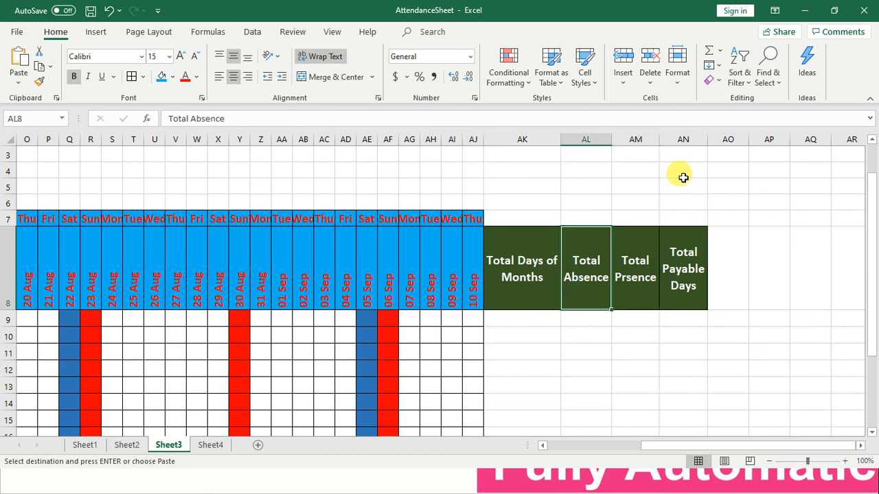
key("Left")
key("Left")
key("Left")
key("Left")
key("Left")
key("Left")
key("Left")
key("Left")
key("Left")
key("Left")
key("Left")
key("Left")
key("Left")
key("Left")
key("Left")
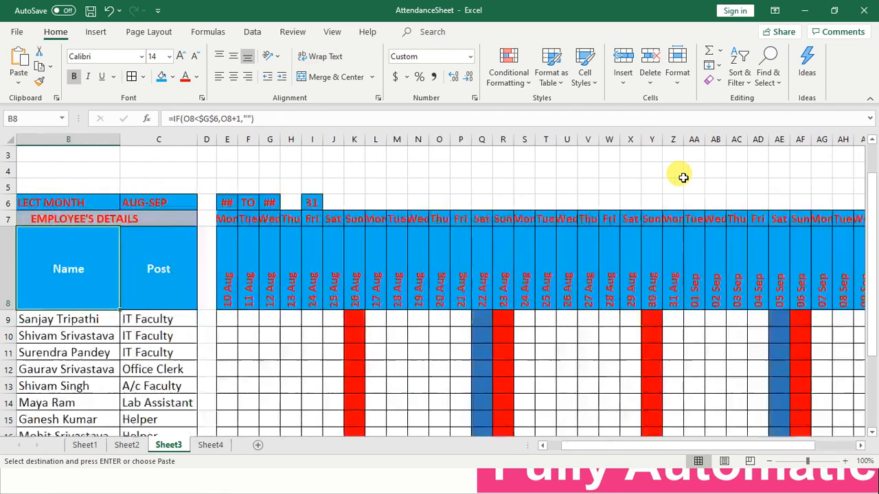
key("Right")
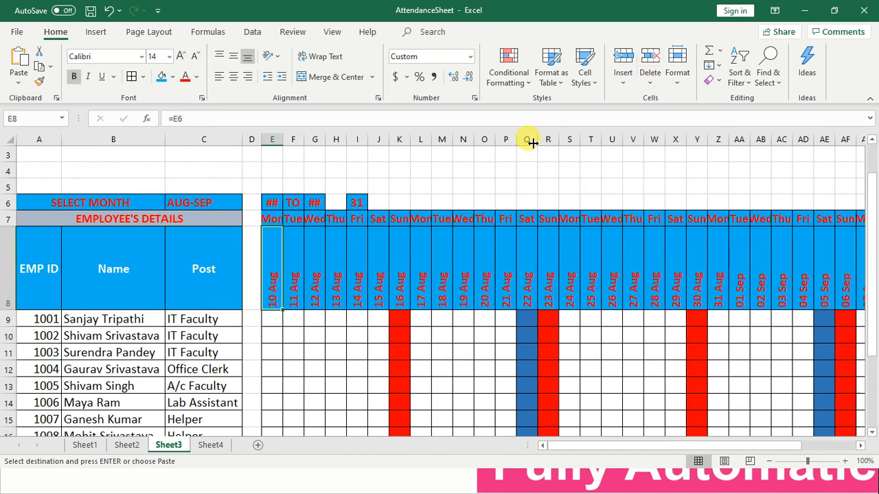
left_click_drag(282, 140, 422, 137)
Step: Examine the end-date formula in G6 and the day-difference formula in I6
left_click(407, 203)
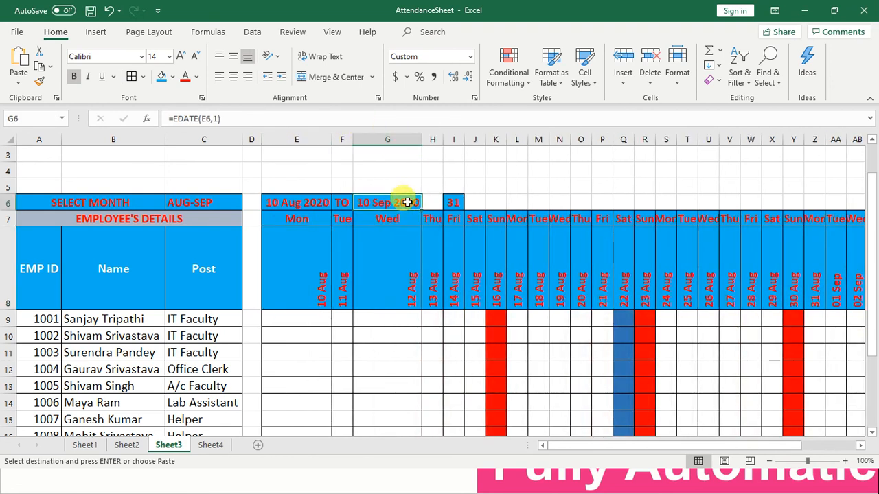
left_click(450, 204)
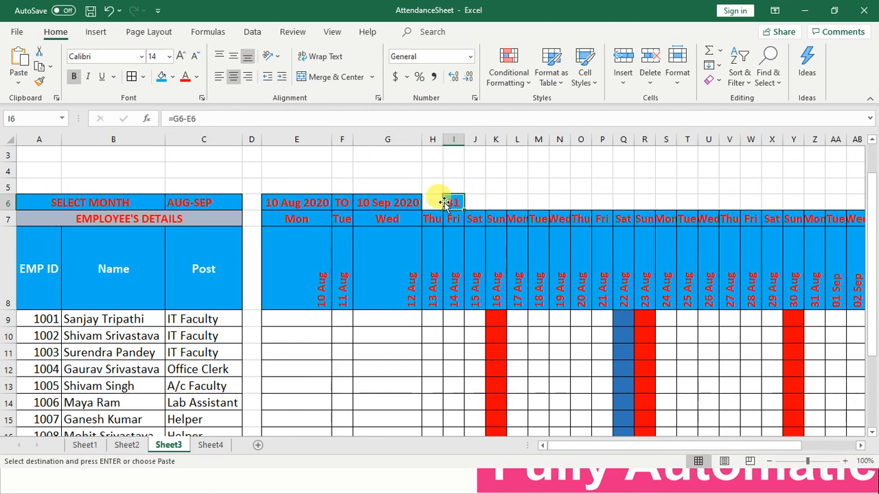
left_click(416, 203)
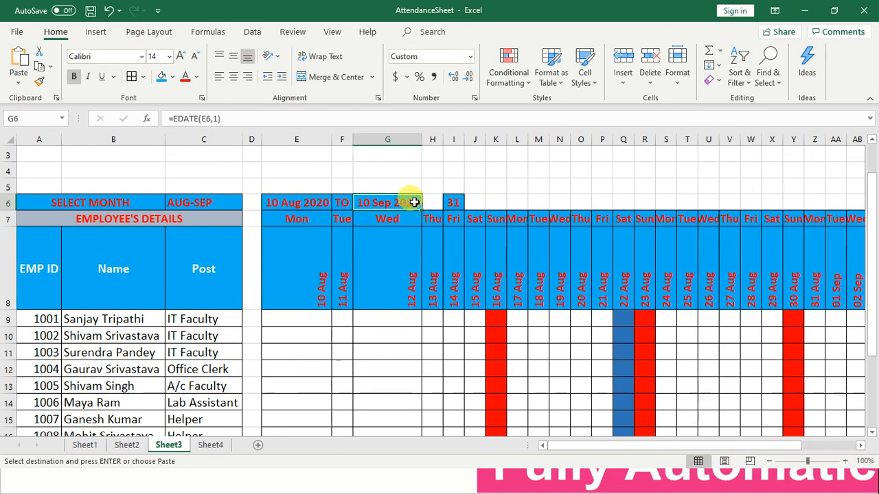
left_click(450, 201)
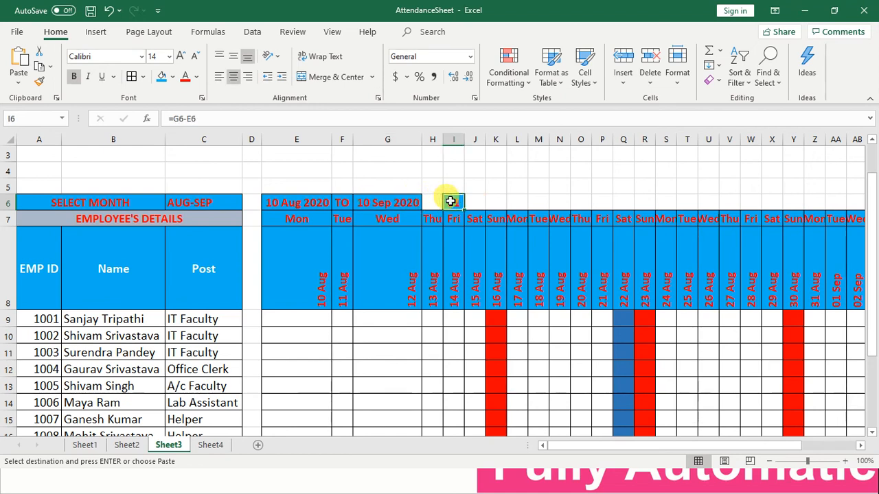
Step: Enter =G6-E6 in AK9 under Total Days of Months and fill it down to AK17
key("Right")
key("Right")
key("Right")
key("Right")
key("Right")
key("Right")
key("Right")
key("Right")
key("Right")
key("Right")
key("Right")
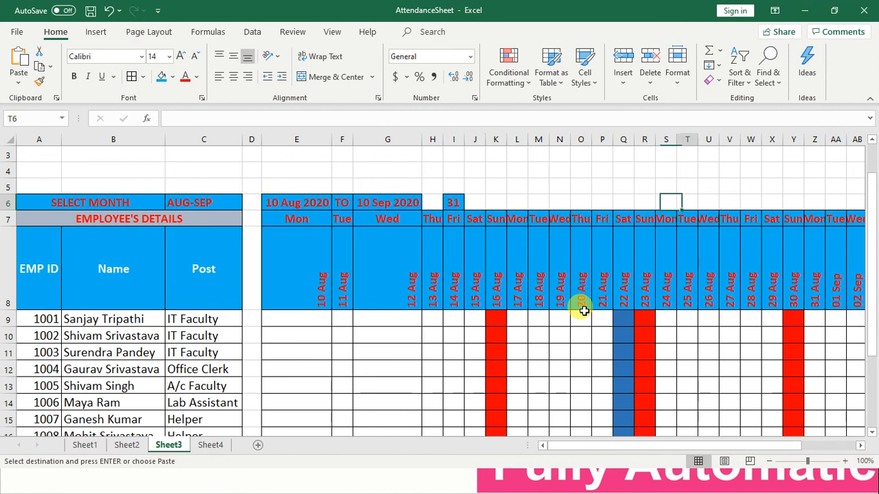
key("Right")
key("Right")
key("Right")
key("Right")
key("Right")
key("Right")
key("Right")
key("Right")
key("Right")
key("Right")
key("Right")
key("Right")
key("Right")
key("Right")
key("Right")
key("Right")
key("Right")
key("Right")
key("Right")
key("Right")
key("Down")
key("Down")
key("Down")
key("Down")
key("Down")
key("Left")
key("Left")
key("Left")
key("Left")
key("Left")
key("Left")
key("Left")
key("Left")
key("Left")
key("Up")
key("Up")
key("Up")
key("Right")
key("Right")
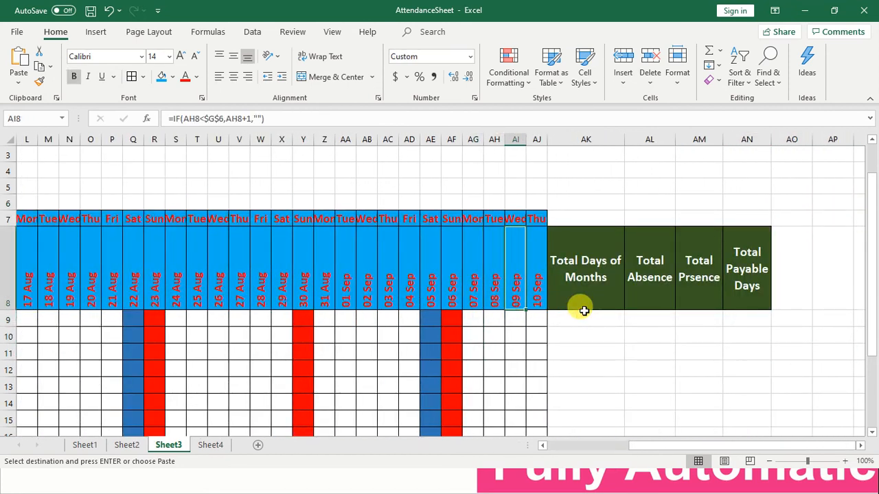
left_click(584, 314)
type("=g")
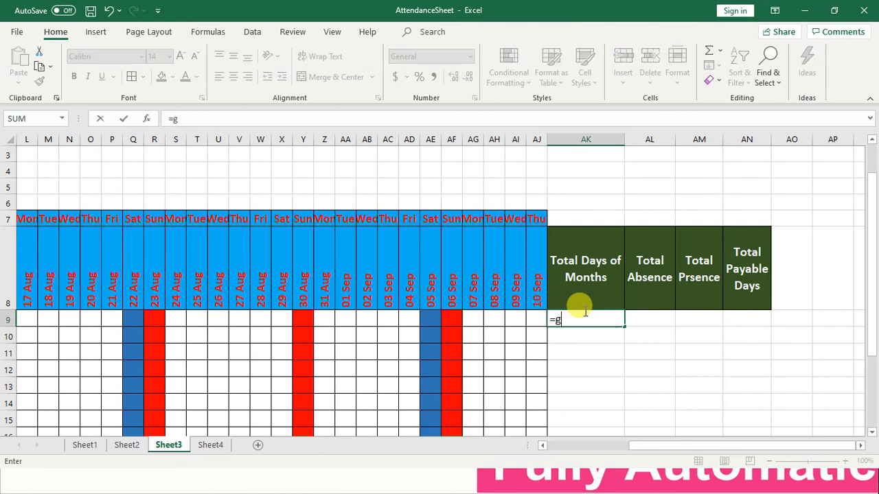
type("6-e6")
key("Return")
left_click(583, 316)
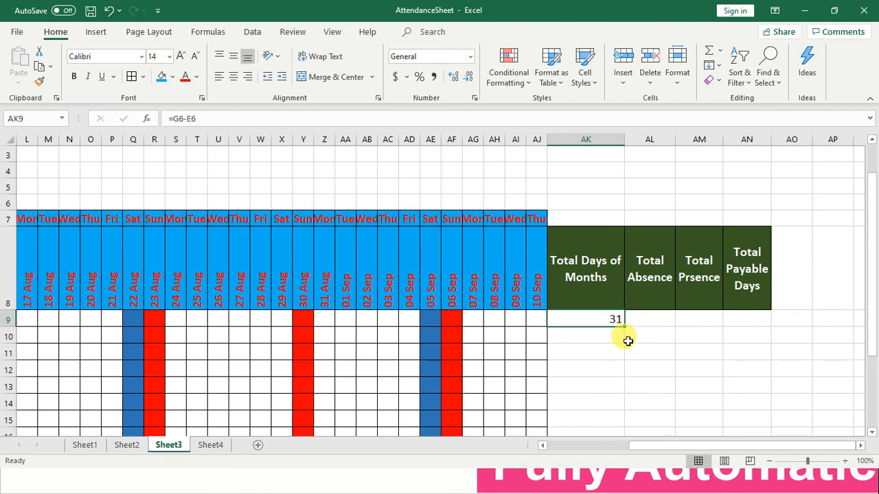
left_click_drag(624, 324, 609, 405)
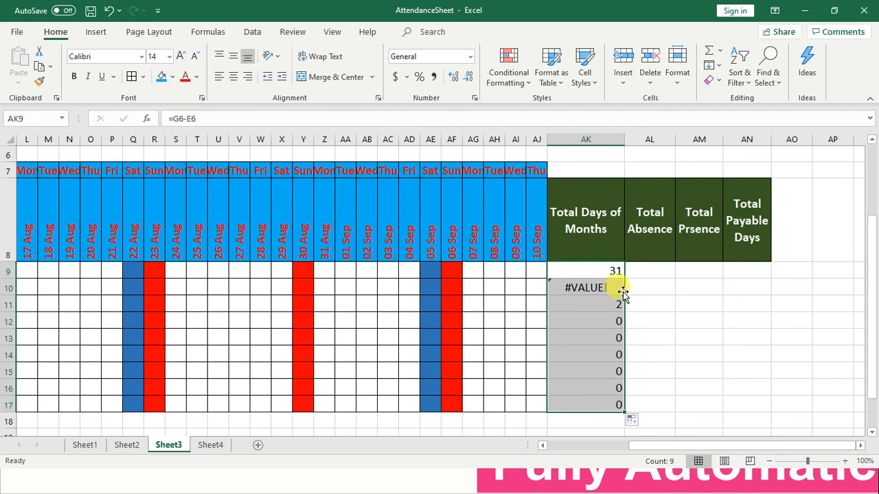
Step: Make the references in AK9 absolute as =$G$6-$E$6 and fill the corrected formula down to AK17
left_click(613, 273)
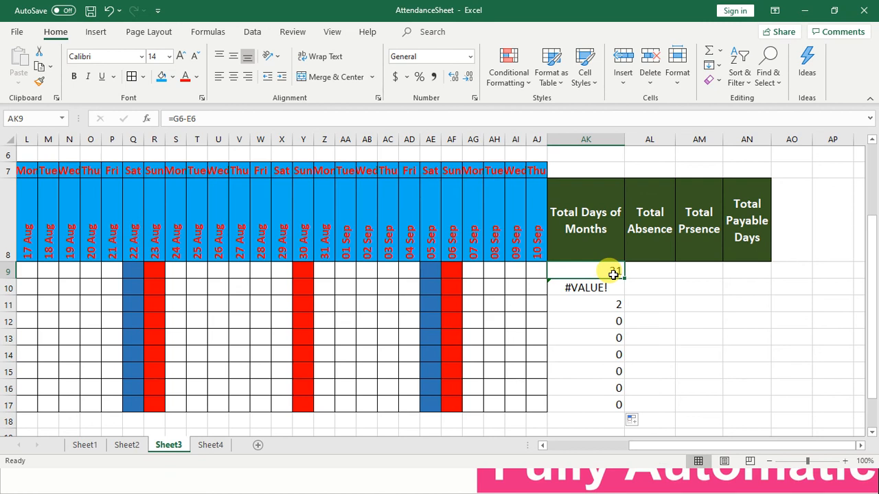
double_click(613, 274)
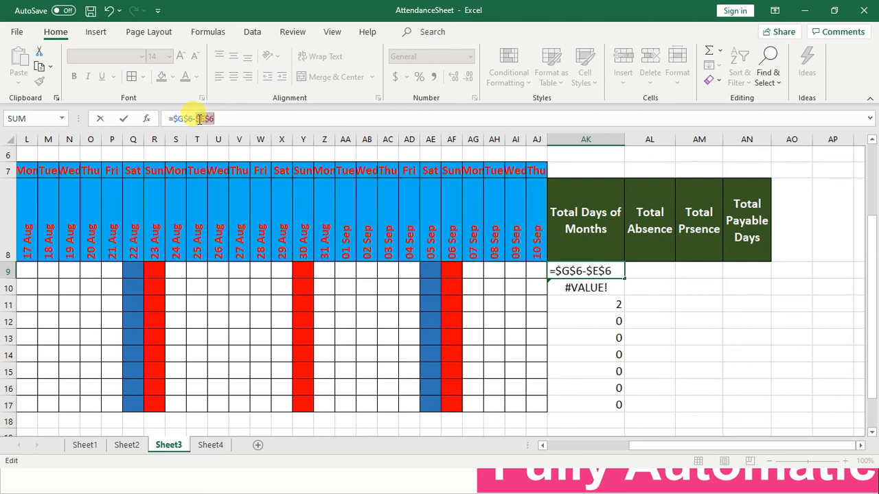
key("Return")
key("Up")
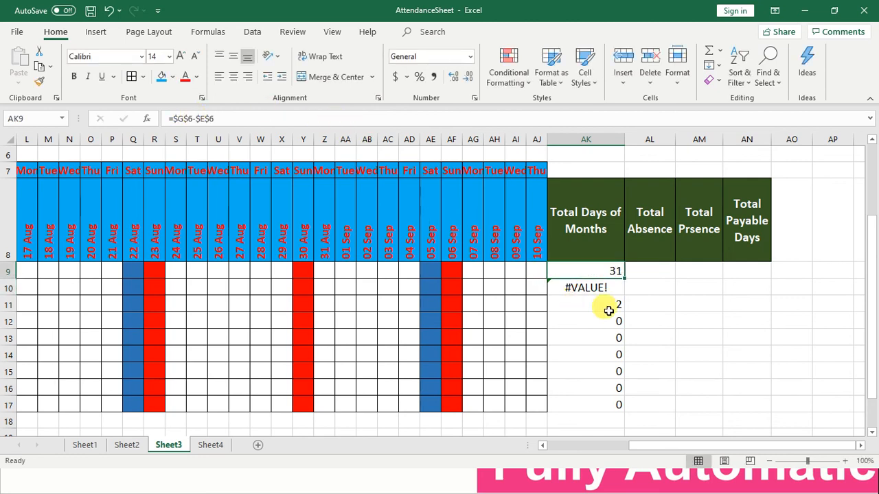
left_click_drag(624, 279, 611, 408)
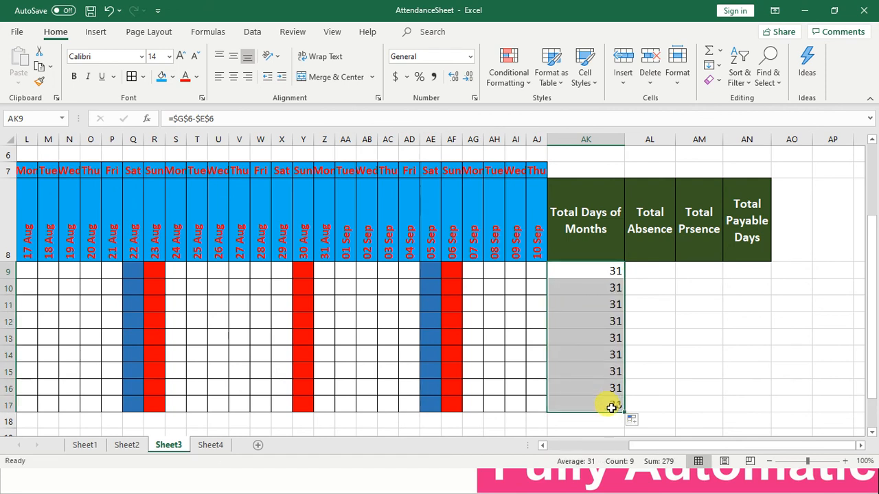
Step: Enter =COUNTIF(E9:AJ9,"A") in AL9 to count the first employee's absences
left_click(650, 274)
type("=countif")
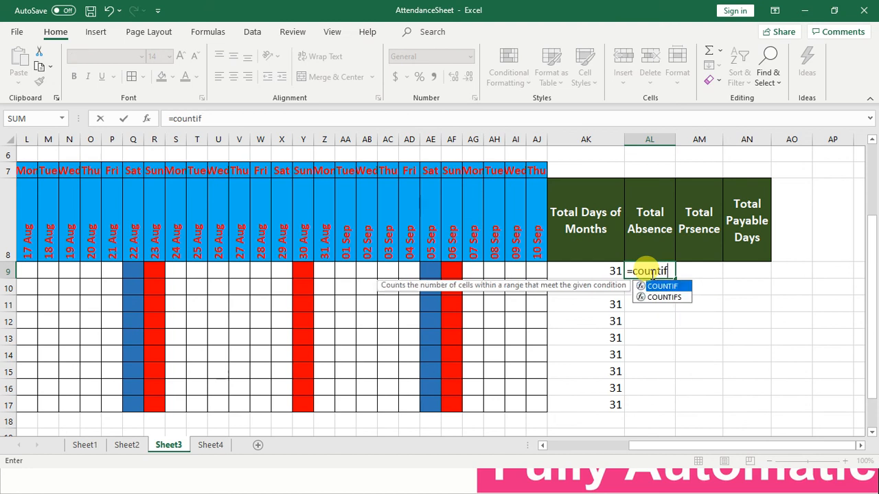
type("(")
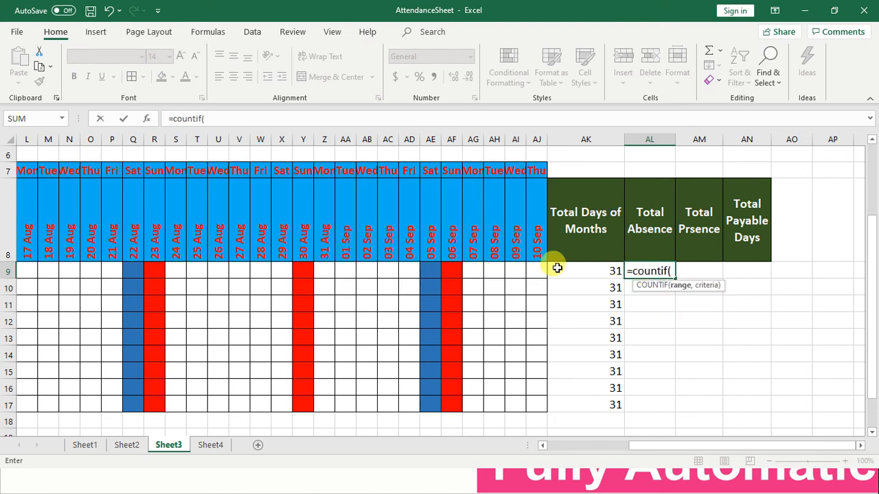
left_click_drag(544, 273, 184, 273)
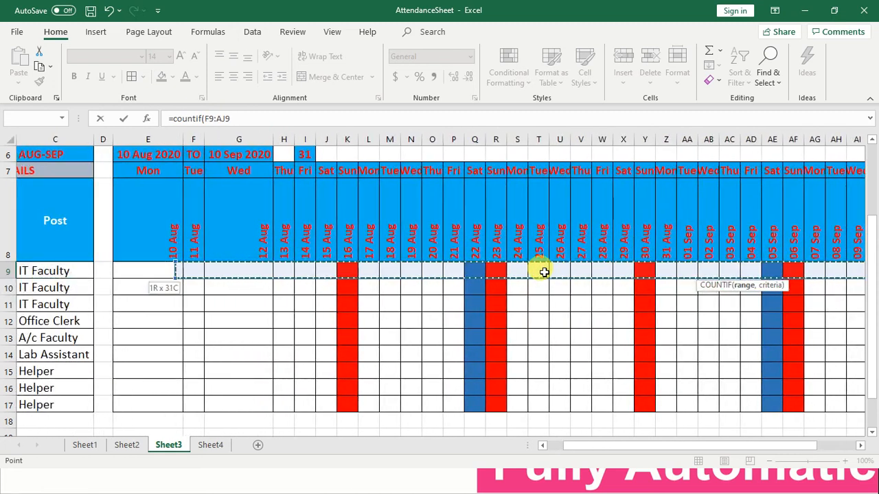
key("shift+Left")
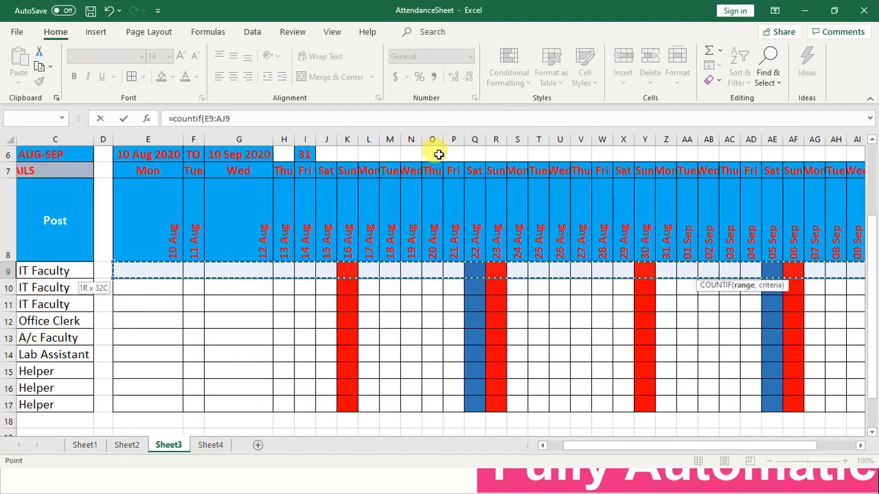
left_click(299, 116)
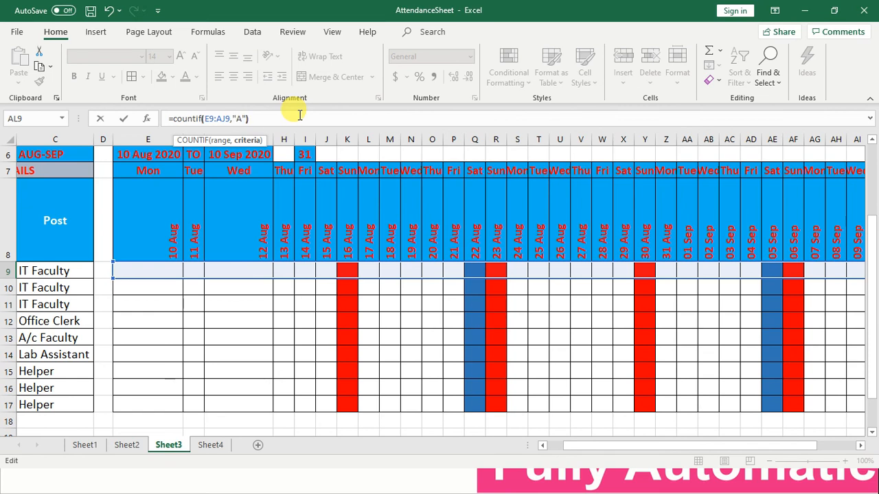
key("Return")
Step: Fill the Total Absence formula from AL9 down to AL17 for all employees
key("Right")
key("Right")
key("Right")
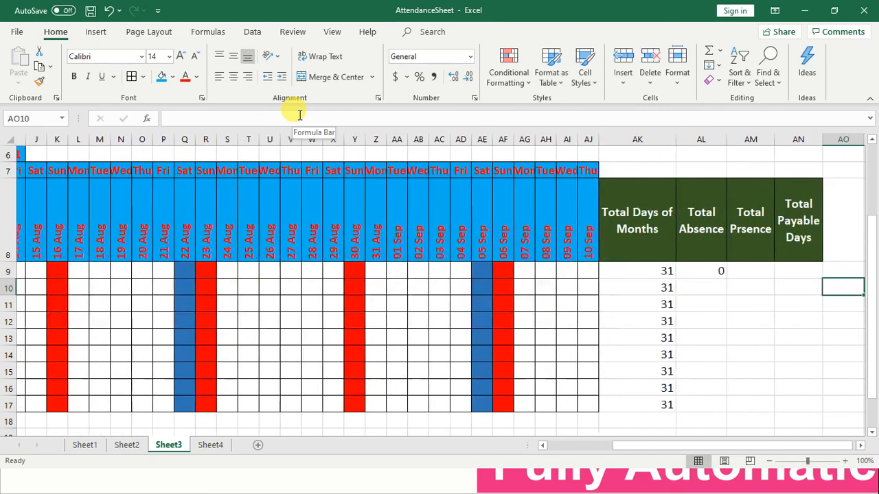
key("Up")
key("Left")
key("Left")
key("Left")
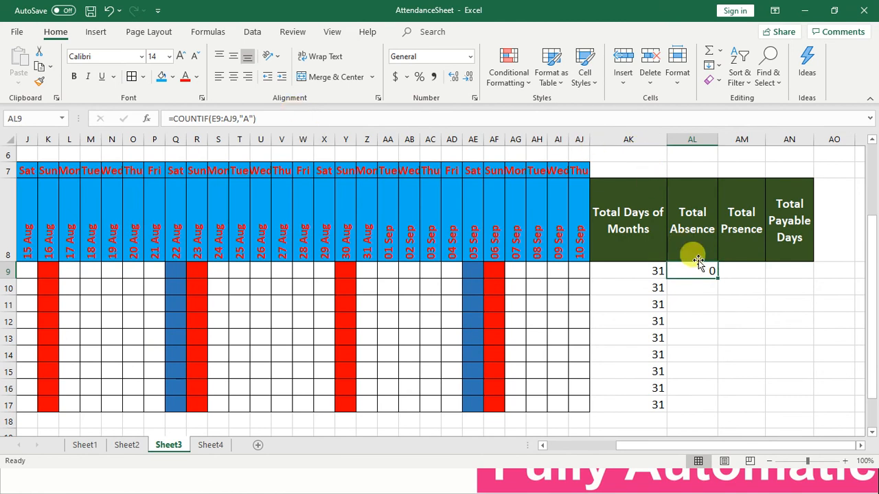
double_click(718, 278)
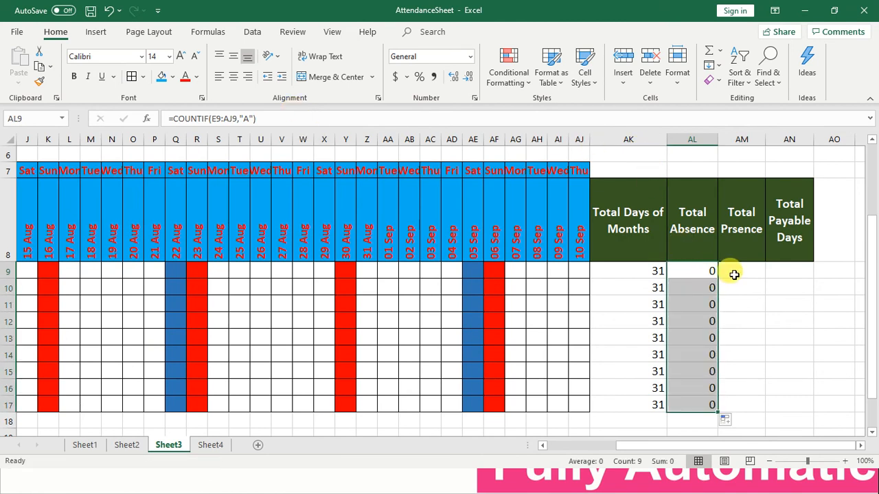
Step: Enter =COUNTIF(E9:AJ9,"P") in AM9 to count days present and fill it down to AM17
left_click(734, 275)
type("=co")
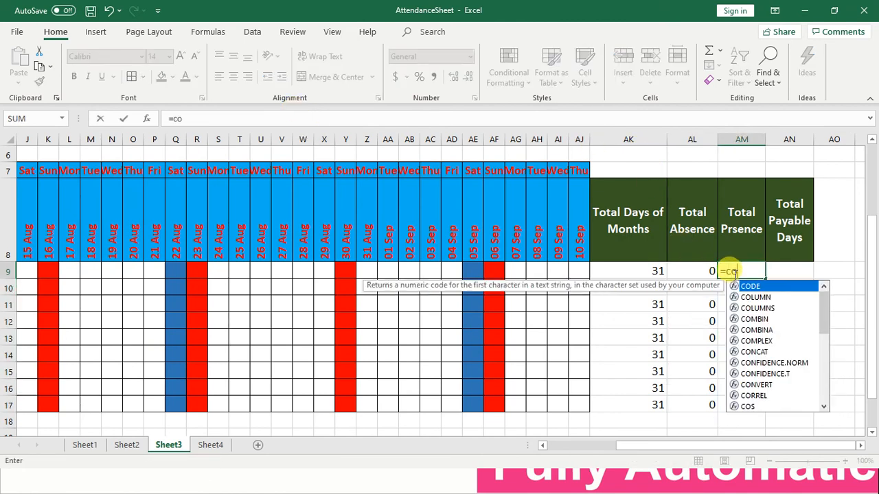
type("untif(")
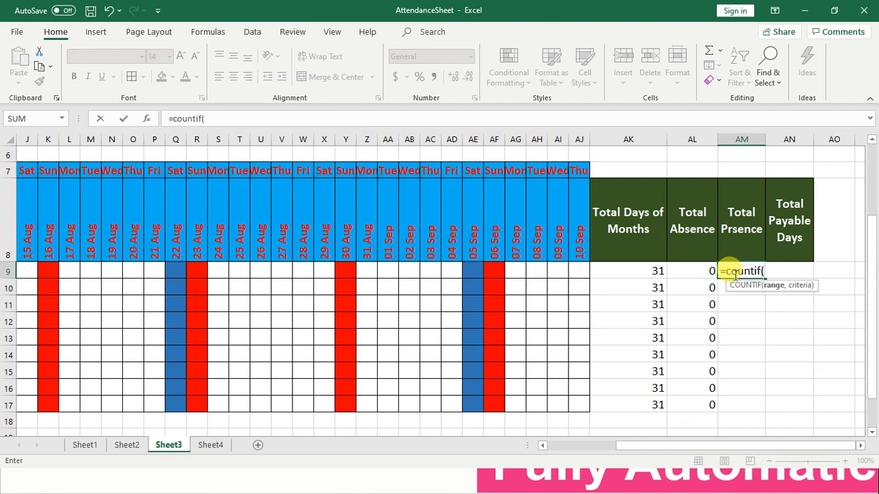
left_click_drag(580, 273, 277, 272)
key("shift+Left")
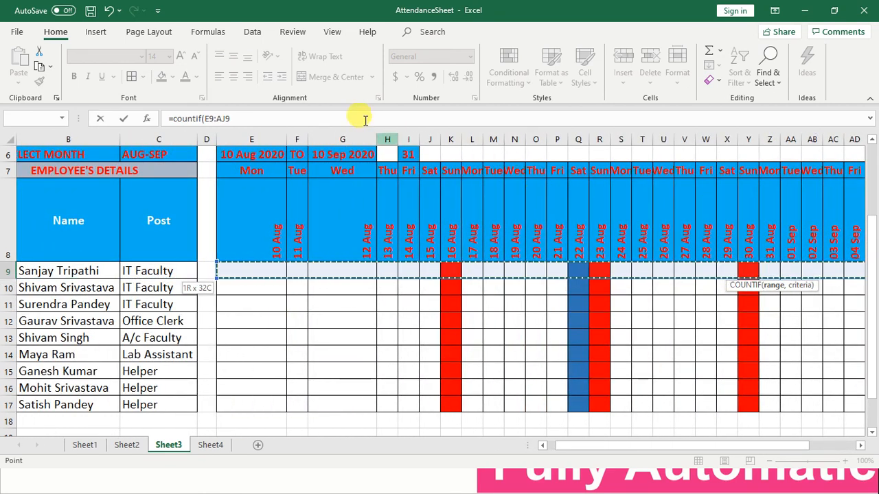
left_click(335, 113)
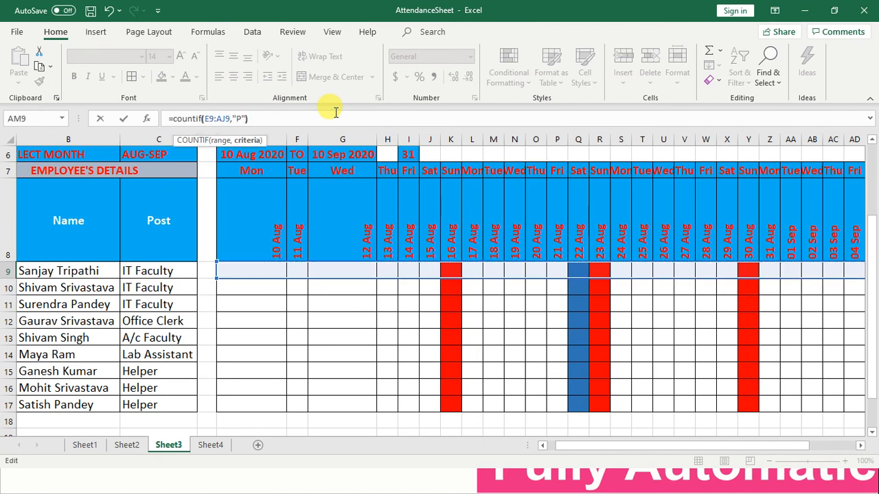
key("Return")
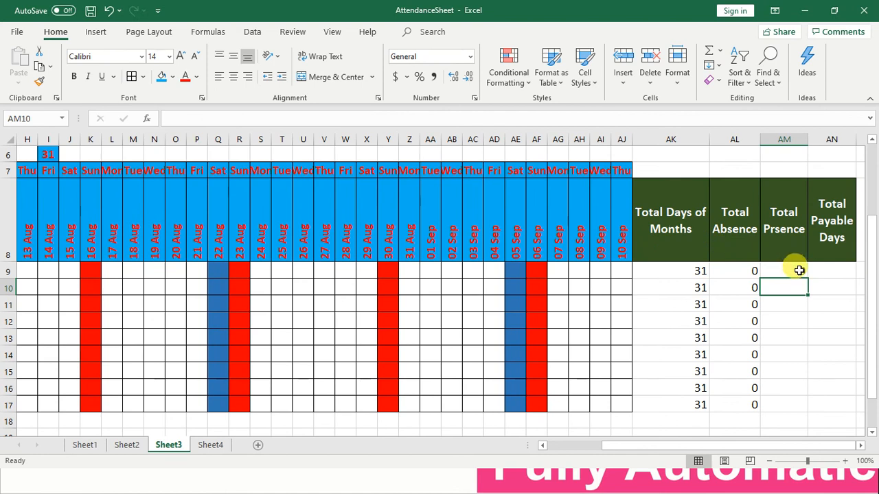
left_click(799, 270)
left_click_drag(809, 277, 811, 410)
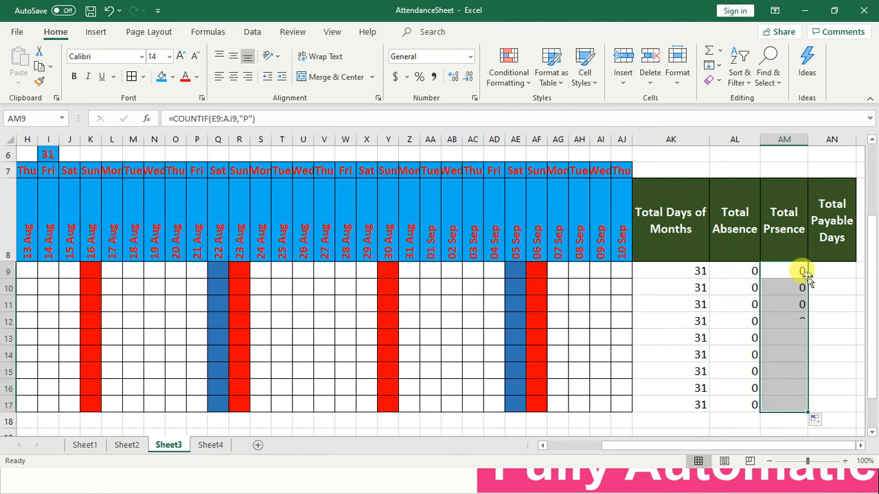
Step: Enter =AK9-AL9 in AN9 to calculate the first employee's payable days and fill it down to AN17
left_click(819, 272)
key("Right")
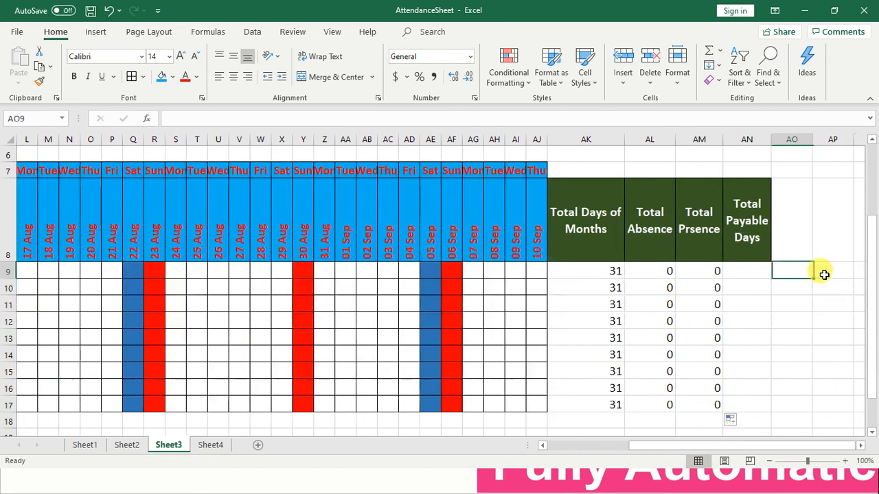
key("Left")
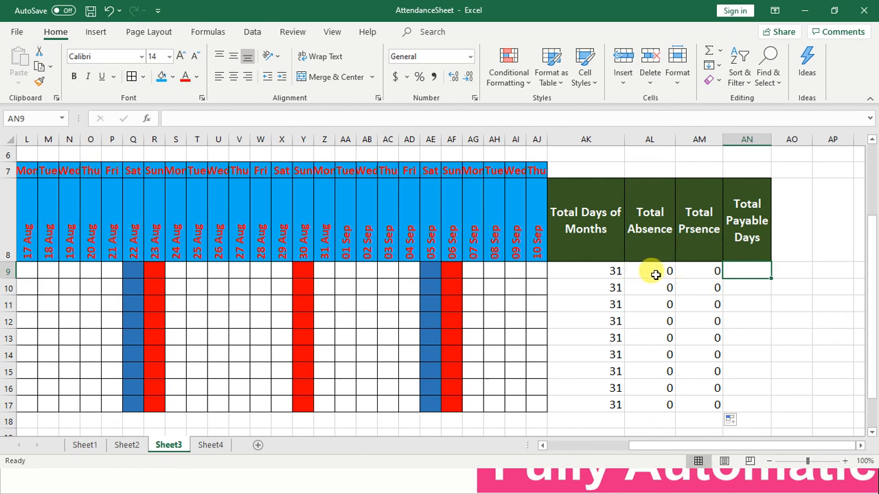
type("=")
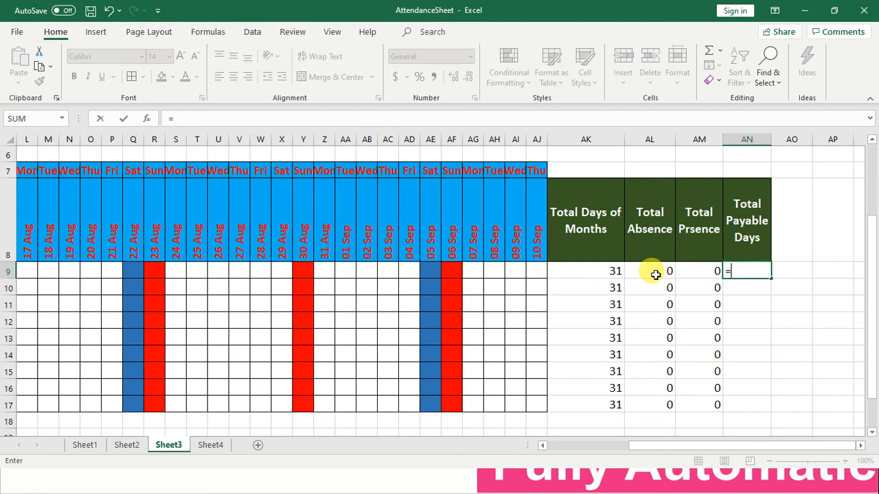
left_click(611, 273)
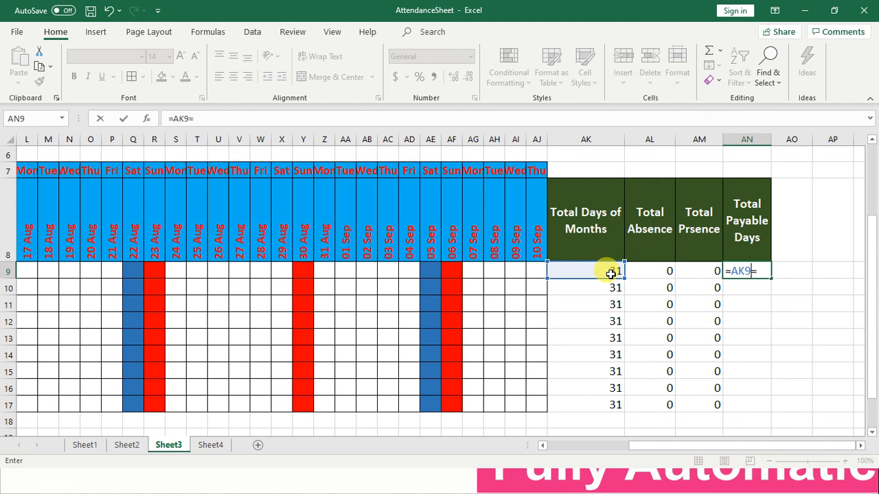
type("-")
left_click(665, 270)
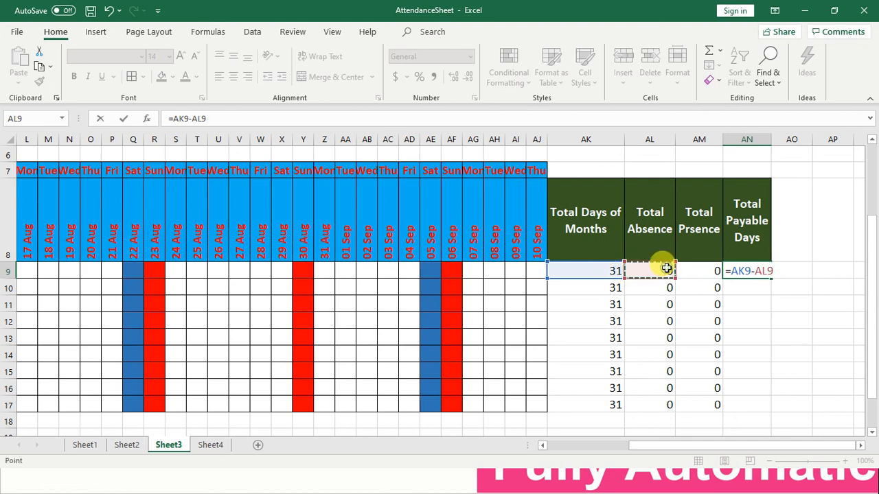
key("Return")
key("Up")
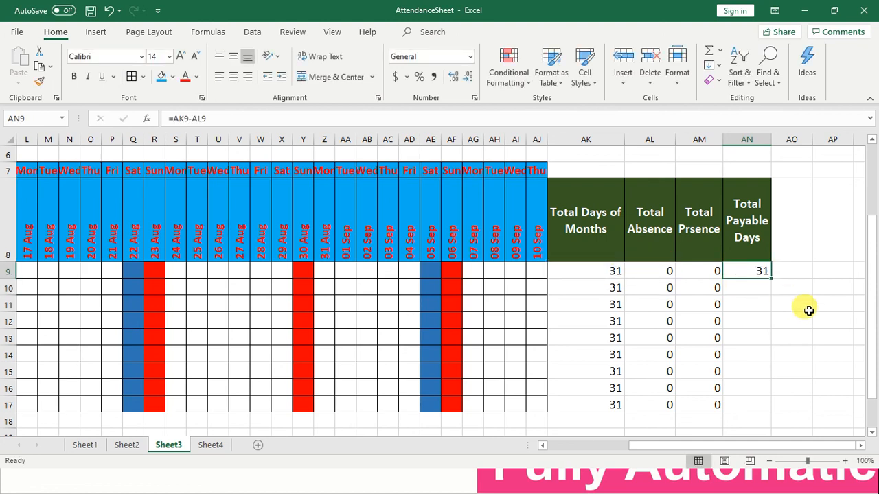
double_click(771, 277)
Step: Format the totals in AK9:AN17 with cell borders, bold text and centred alignment
key("Left")
key("Left")
key("Left")
key("Left")
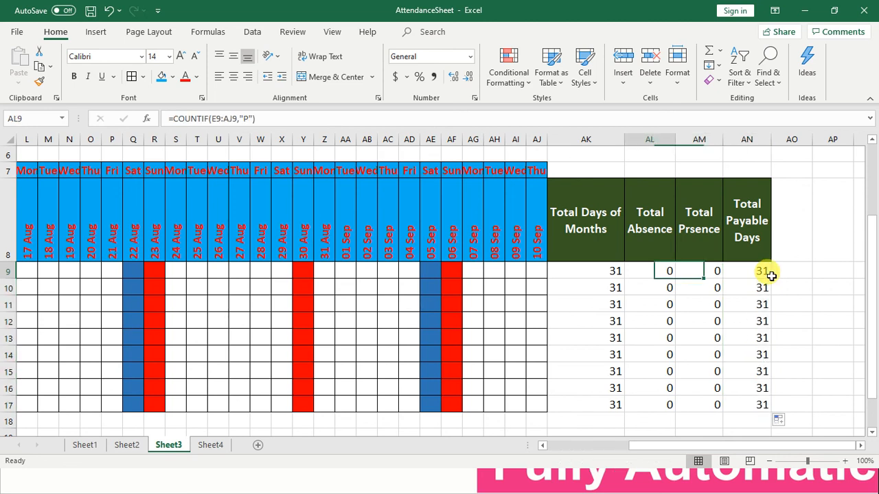
key("Right")
key("shift+Right")
key("shift+Right")
key("shift+Right")
key("shift+Down")
key("shift+Down")
key("shift+Down")
key("shift+Down")
key("shift+Down")
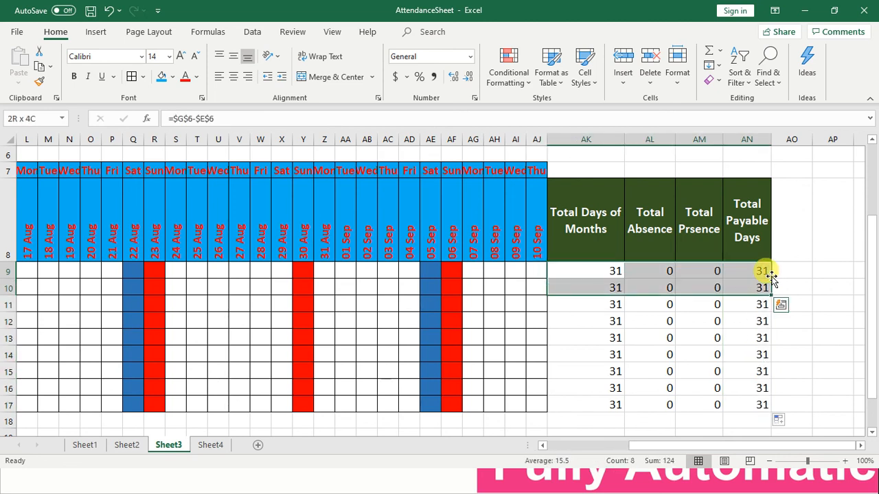
key("shift+Down")
key("shift+Down")
key("shift+Down")
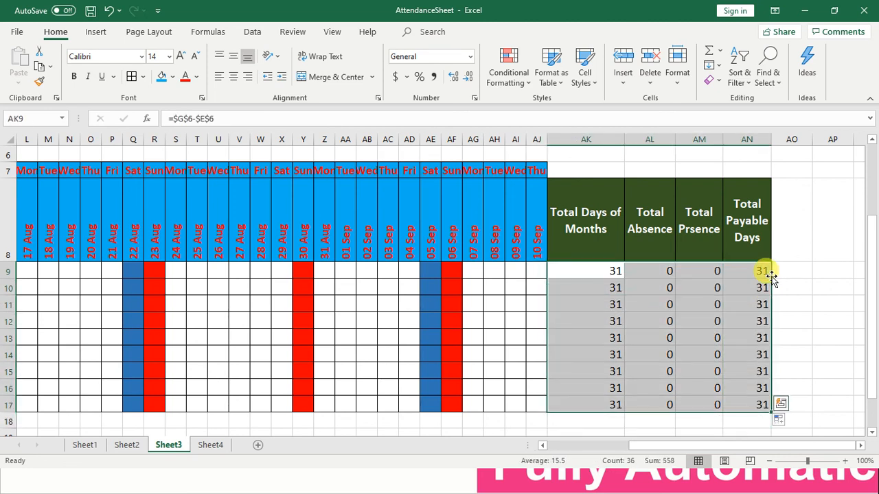
left_click(135, 78)
left_click(234, 77)
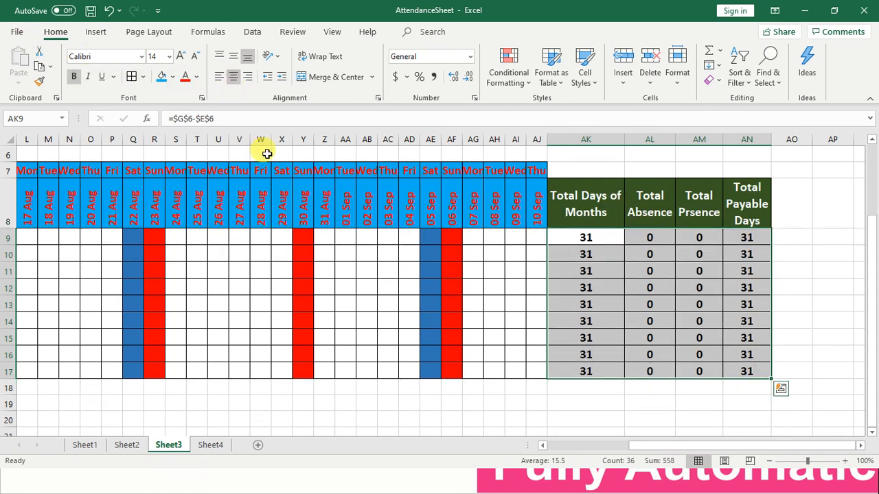
Step: Mark the first employee A on 07, 08 and 09 Sep and P on 10 Sep in row 9
left_click(403, 248)
key("Up")
key("Right")
key("Right")
key("Right")
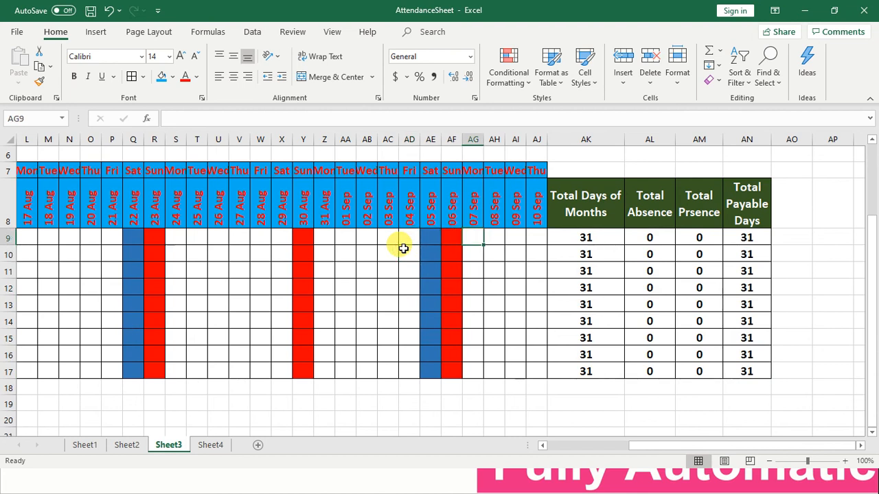
type("A")
key("Right")
type("A")
key("Right")
type("A")
key("Right")
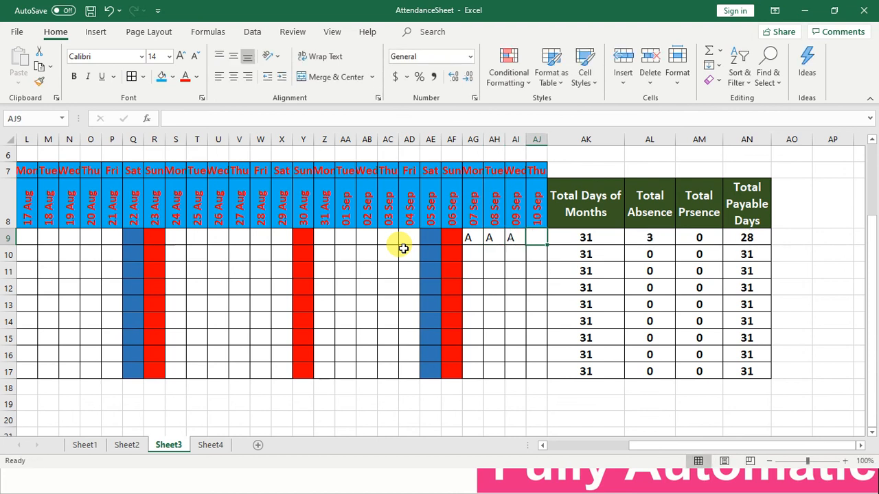
type("P")
key("Left")
Step: Mark row 10 as A on 03 and 04 Sep, and rows 11 to 13 as P on 03 Sep
key("Down")
key("Left")
key("Left")
key("Left")
key("Left")
key("Left")
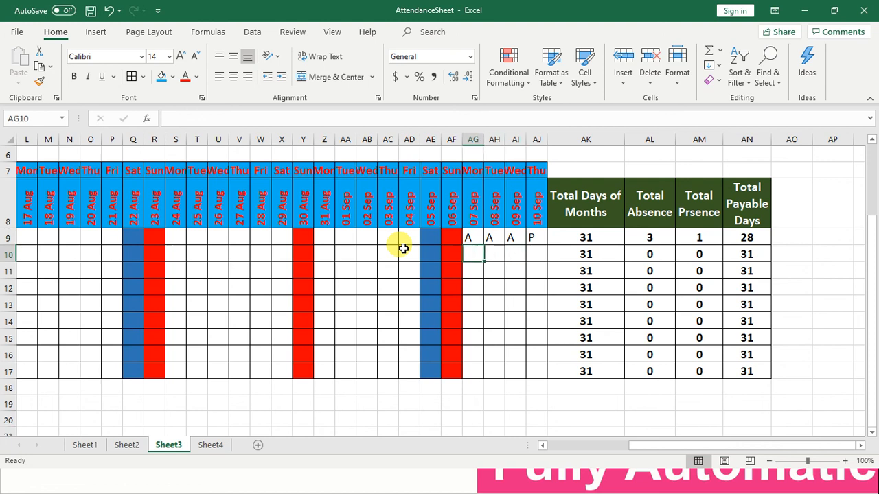
type("A")
key("Left")
type("A")
key("Down")
type("P")
key("Down")
type("P")
key("Down")
type("P")
key("Left")
Step: Check the absence, presence and payable-day totals against the attendance marks in rows 9 to 13
key("Left")
key("Right")
key("Right")
key("Right")
key("Right")
key("Right")
key("Right")
key("Right")
key("Right")
key("Right")
key("Right")
key("Right")
key("Right")
key("Right")
key("Right")
key("Right")
key("Right")
key("Right")
key("Right")
key("Right")
key("Right")
key("Left")
key("Up")
key("Up")
key("Up")
key("Left")
key("Left")
key("Left")
key("Left")
key("Left")
key("Left")
key("Left")
key("Left")
key("Up")
key("Right")
key("Right")
key("Right")
key("Up")
key("Right")
key("Right")
key("Right")
key("Right")
key("Right")
key("Right")
key("Right")
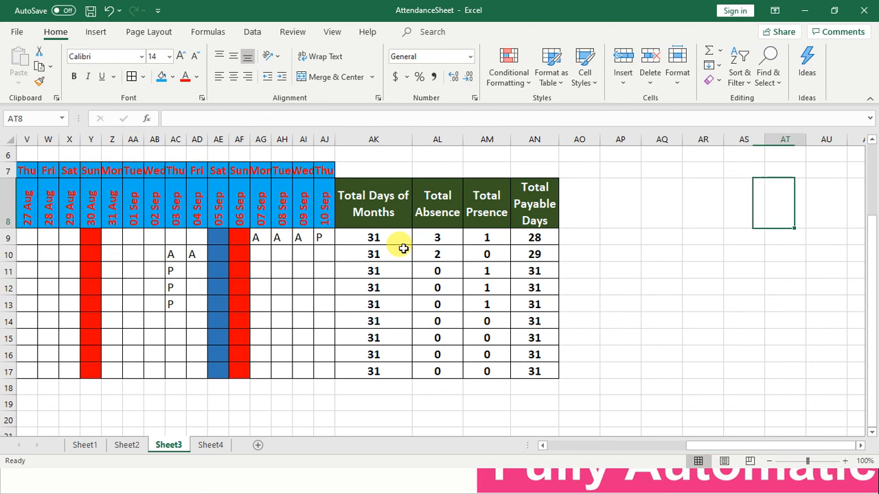
key("Left")
key("Left")
key("Left")
key("Left")
key("Left")
key("Left")
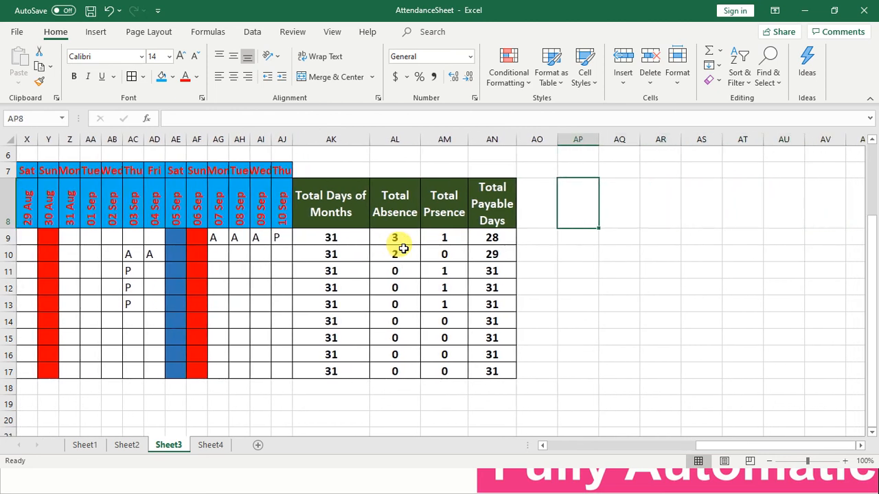
Step: Review the date columns, employee details and month header on Sheet3, and switch to Sheet1 for comparison
key("Down")
key("Left")
key("Left")
key("Left")
key("Left")
key("Left")
key("Left")
key("Left")
key("Left")
key("Left")
key("Left")
key("Left")
key("Left")
key("Left")
key("Left")
key("Left")
key("Left")
key("Left")
key("Left")
key("Left")
key("Left")
key("Left")
key("Left")
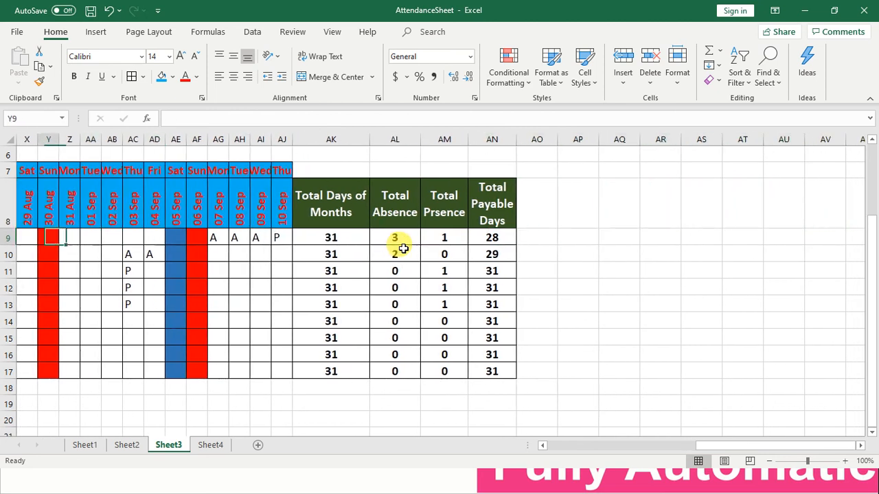
key("Left")
key("Left")
key("Left")
key("Left")
key("Left")
key("Left")
key("Left")
key("Left")
key("Left")
key("Left")
key("Left")
key("Left")
key("Left")
key("Left")
key("Left")
key("Up")
key("Up")
key("Up")
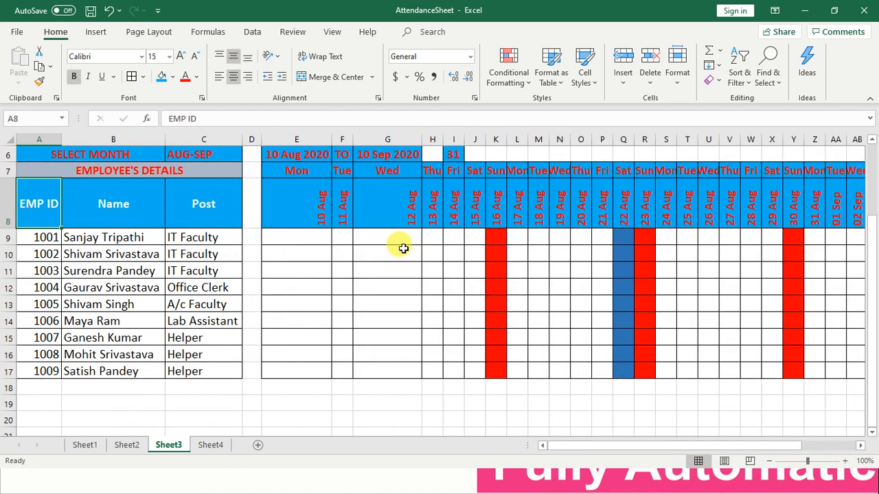
key("Up")
key("Up")
key("Up")
key("Up")
key("Up")
key("Down")
key("Down")
key("Down")
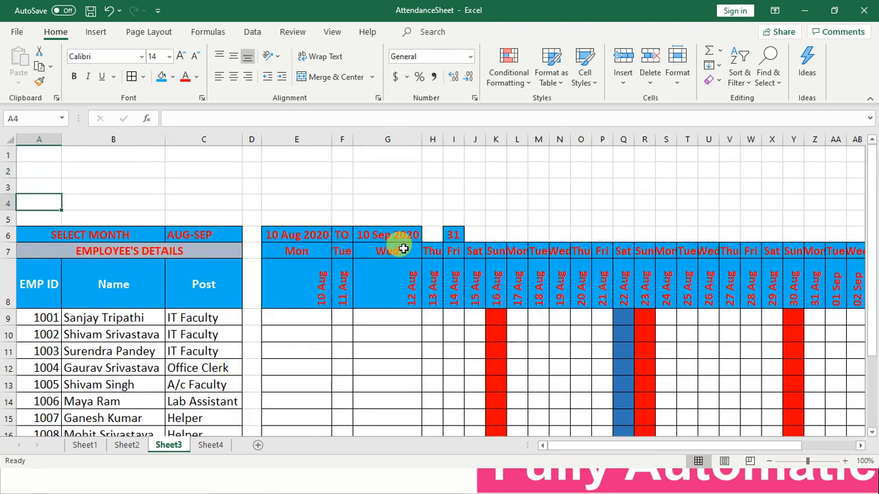
left_click(85, 446)
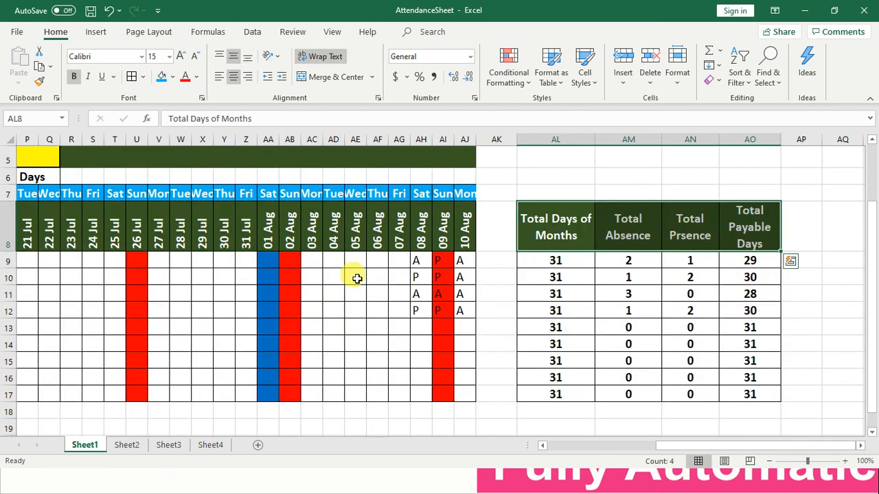
Step: Examine Sheet1 from the attendance totals back to the title, employee details and the start date in row 6
key("Up")
key("Up")
key("Up")
key("Up")
key("Up")
key("Up")
key("Up")
key("Left")
key("Left")
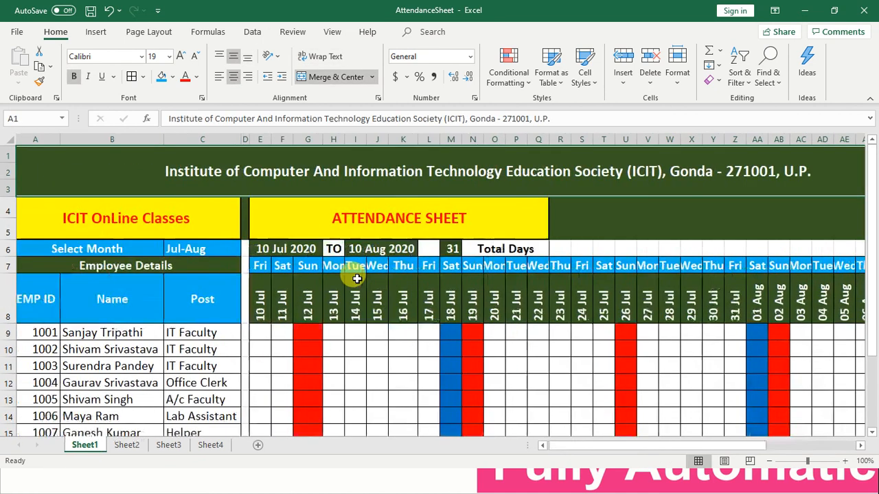
key("Down")
key("Down")
key("Down")
key("Left")
key("Left")
key("Left")
key("Left")
key("Left")
key("Left")
key("Left")
key("Left")
key("Left")
key("Left")
key("Left")
key("Left")
key("Left")
key("Left")
key("Left")
key("Left")
key("Left")
key("Left")
key("Left")
key("Left")
key("Left")
key("Left")
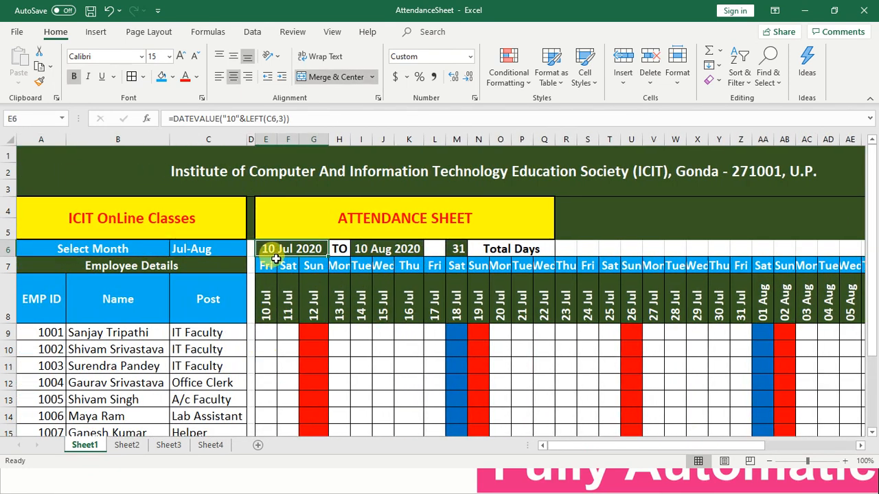
Step: Compare the start- and end-date cells in row 6 of Sheet3 with the merged date cells and month header on Sheet1
left_click(177, 446)
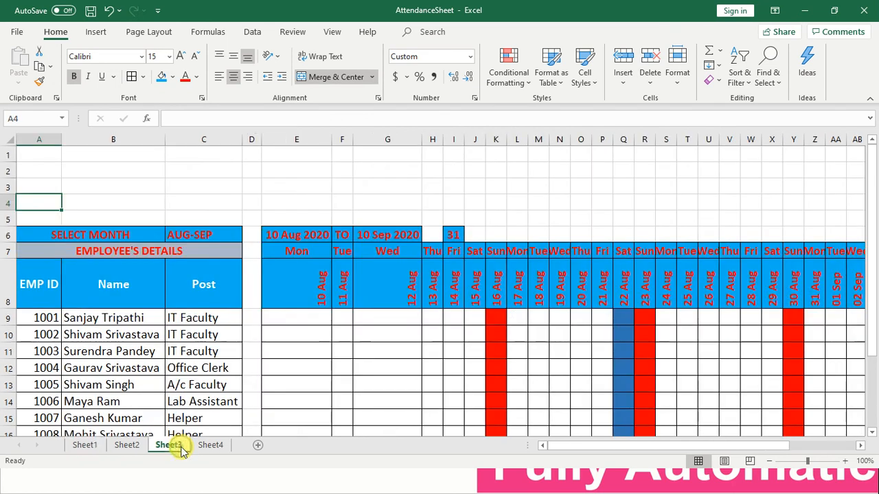
left_click(320, 240)
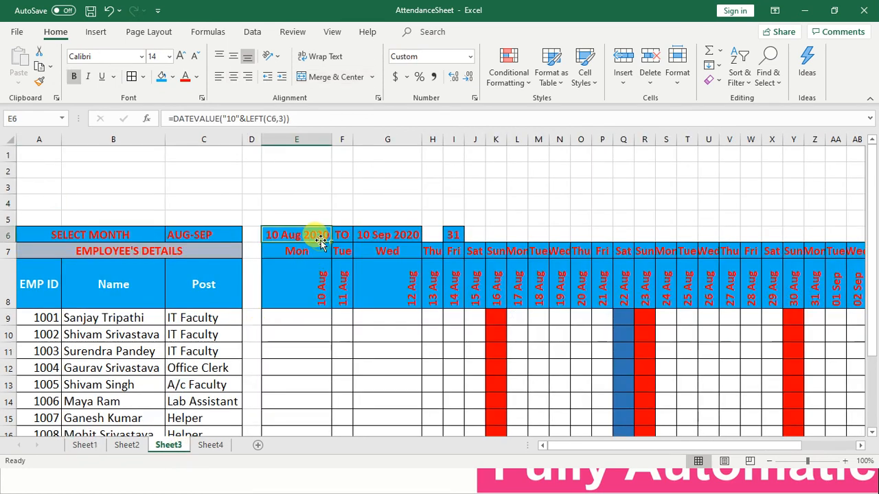
left_click(387, 238, "shift")
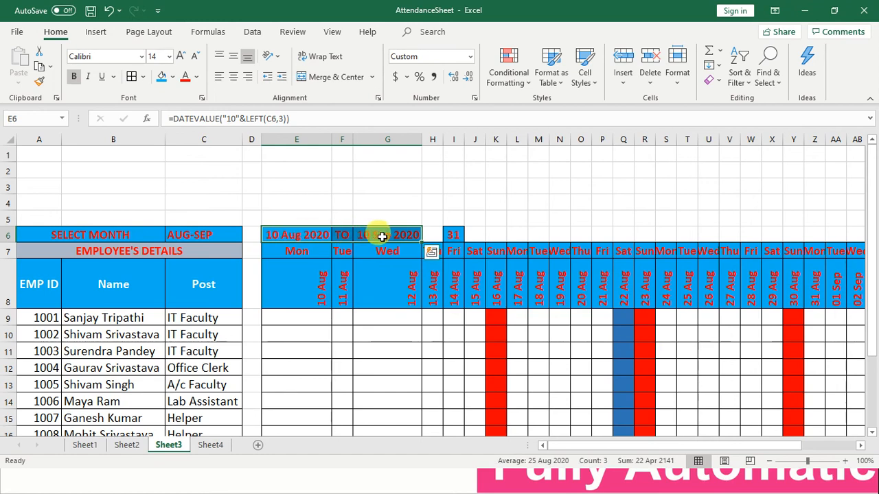
left_click(99, 444)
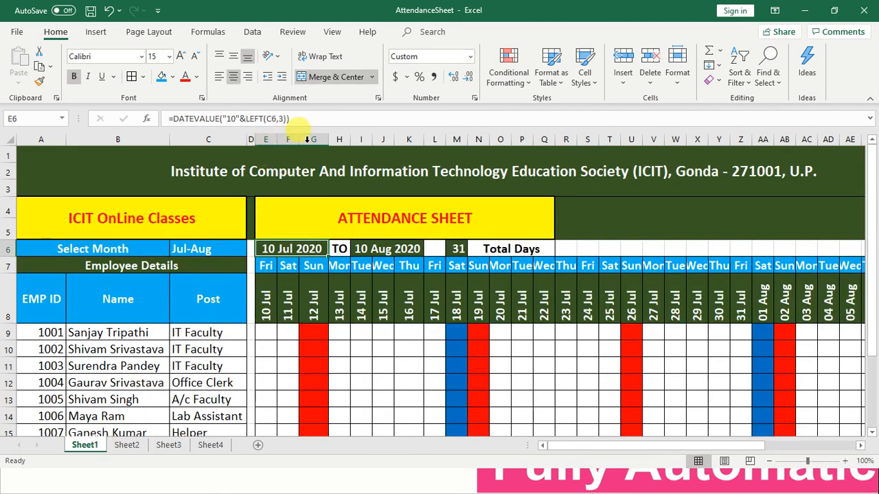
left_click(371, 252)
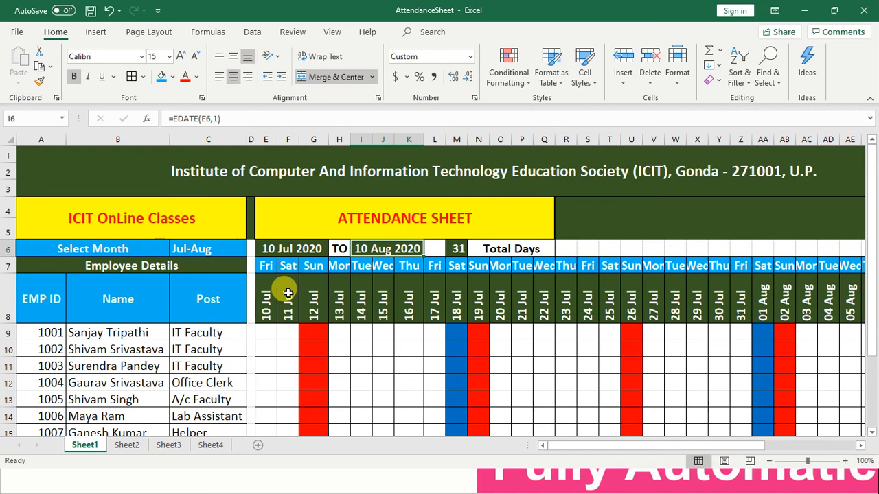
key("Left")
key("Left")
key("Left")
key("Left")
key("Left")
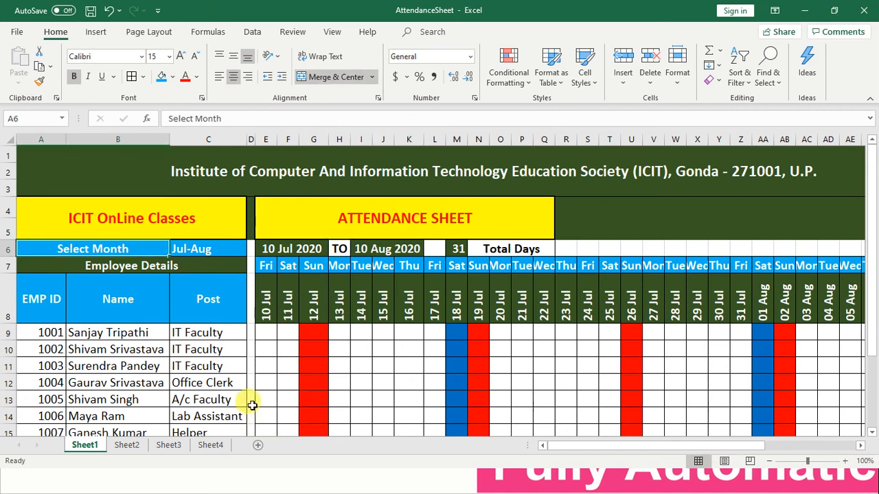
key("alt+Tab")
key("alt+Tab")
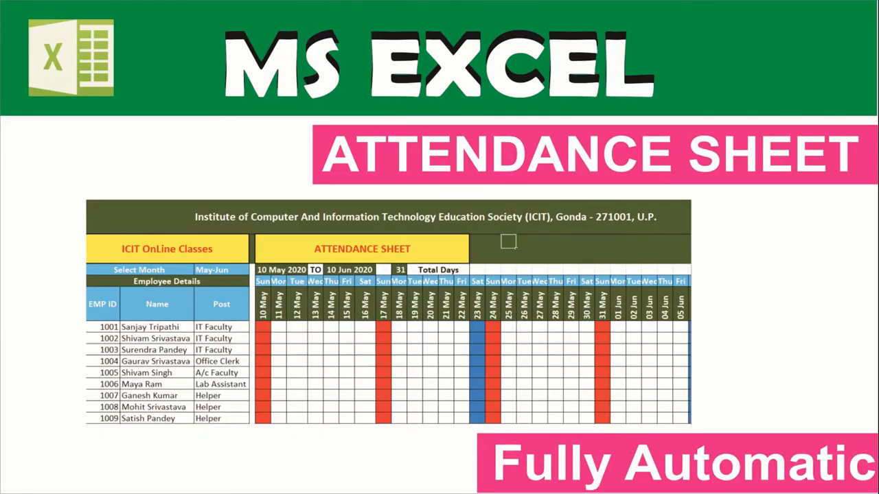
key("Right")
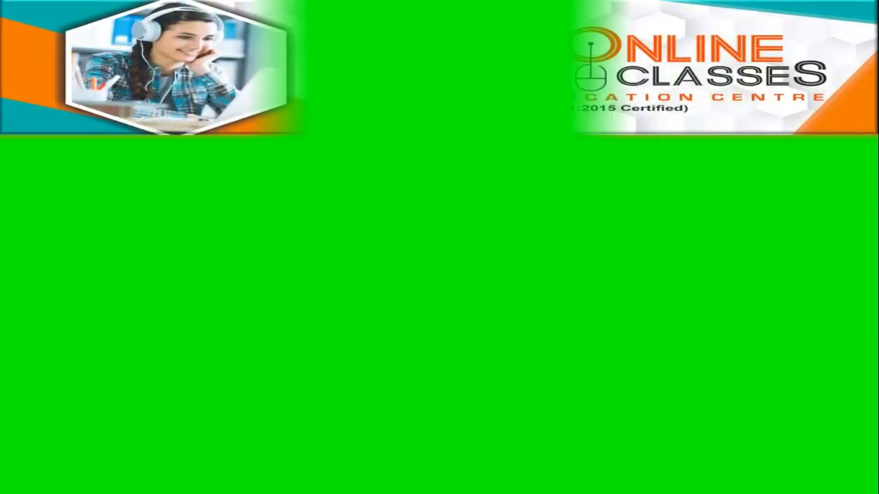